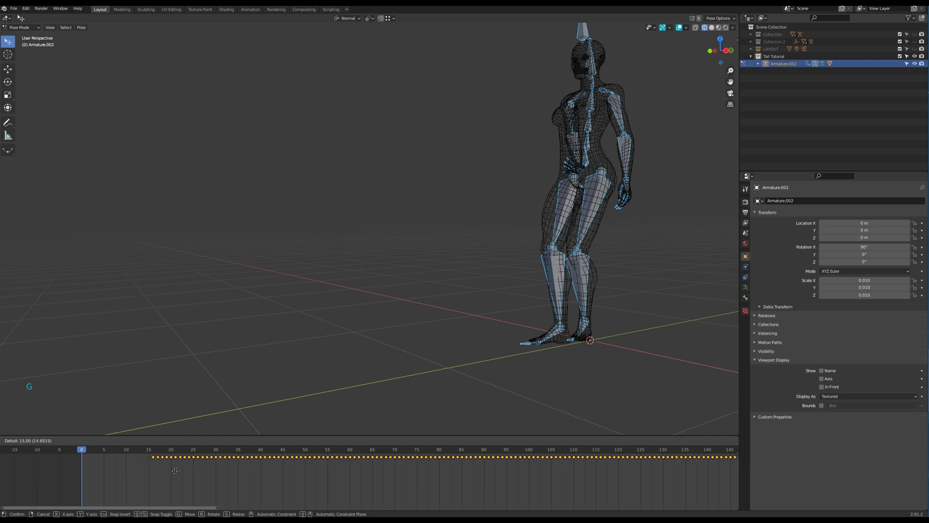
# Step: Move the armature's animation keyframes to start at frame 20 and clear the pose location and rotation of all bones
pyautogui.click(187, 462)
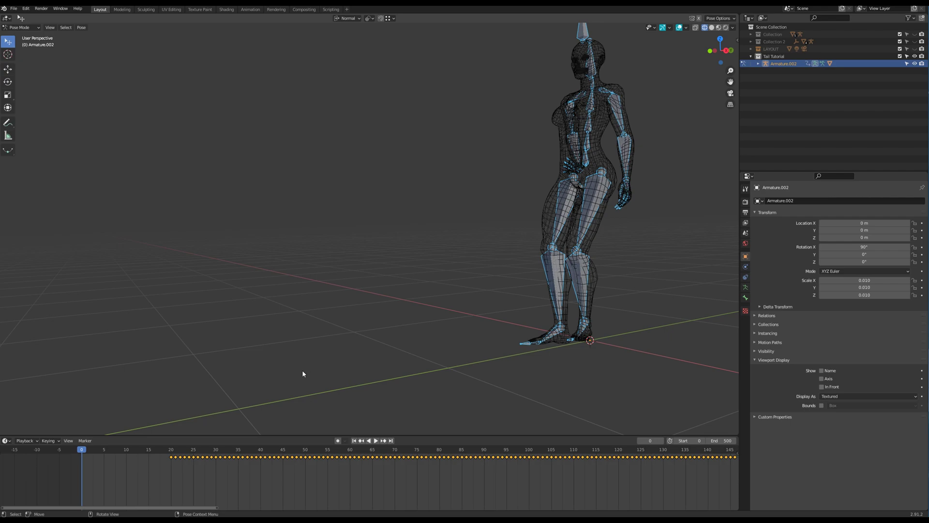
pyautogui.hotkey('alt', 'g')
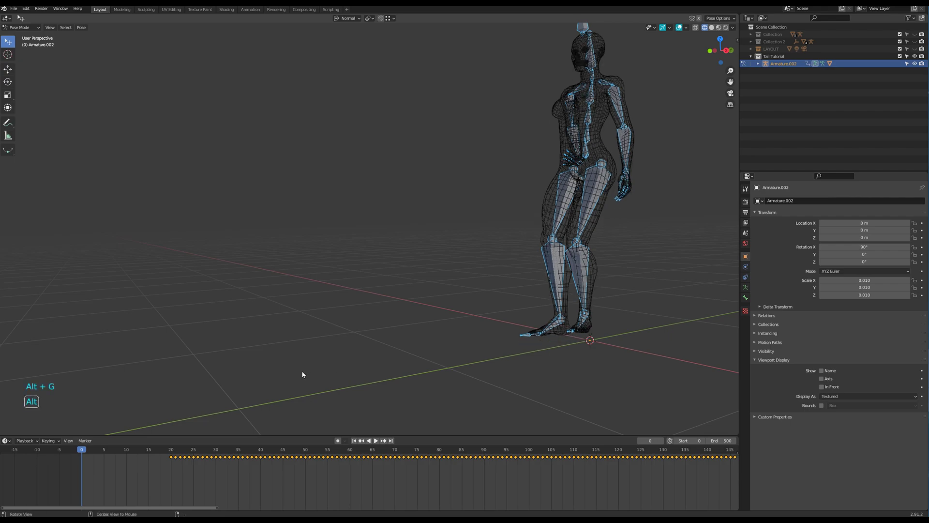
pyautogui.hotkey('alt', 'r')
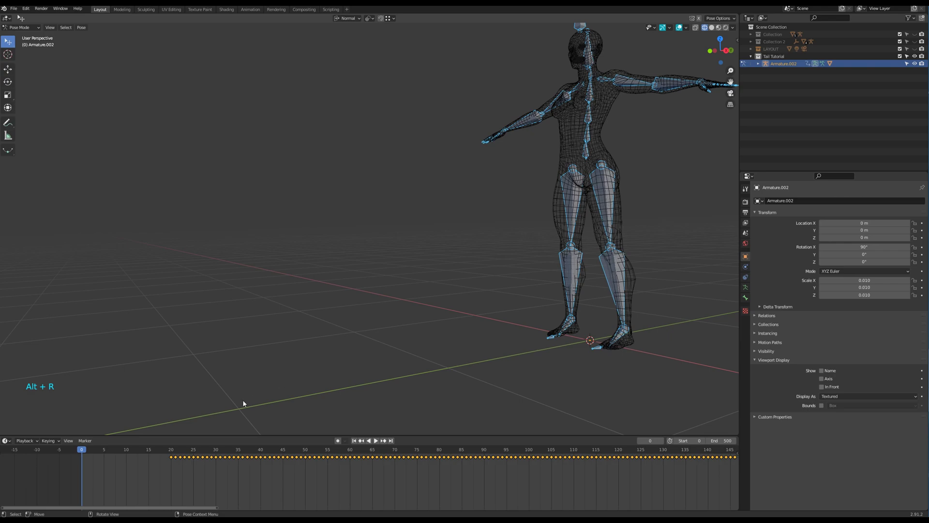
# Step: Keyframe the cleared rest pose at frame 0 and duplicate that keyframe to frame 10
pyautogui.press('i')
pyautogui.click(236, 391)
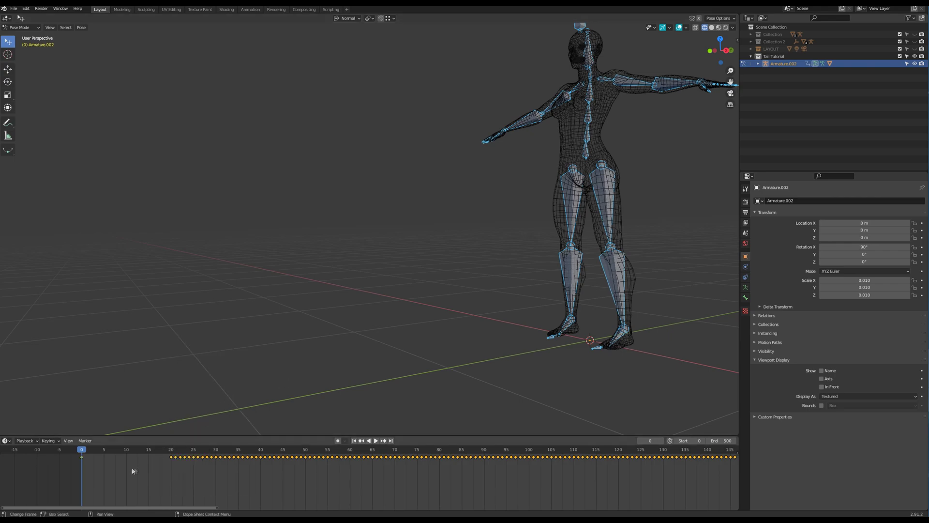
pyautogui.moveTo(100, 451); pyautogui.dragTo(81, 453)
pyautogui.click(86, 456)
pyautogui.click(85, 456)
pyautogui.hotkey('shift', 'd')
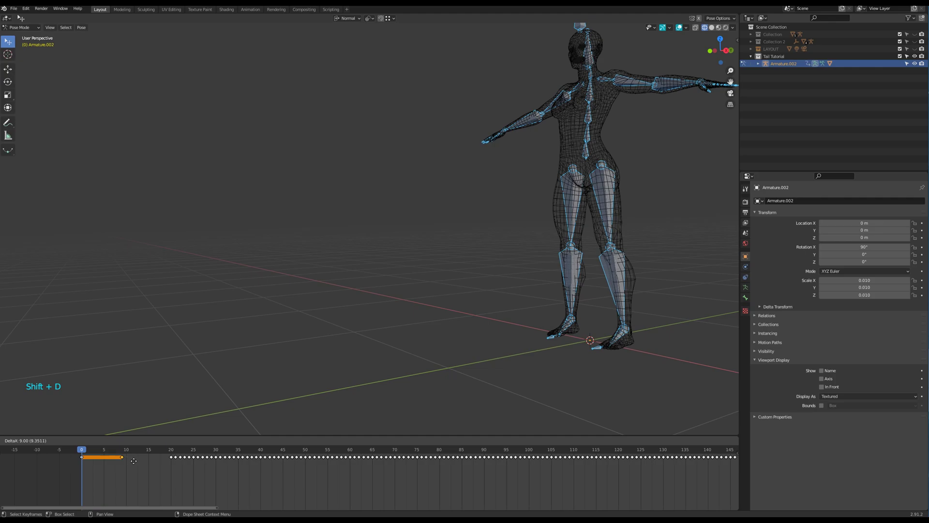
pyautogui.click(131, 456)
pyautogui.moveTo(131, 450); pyautogui.dragTo(108, 452)
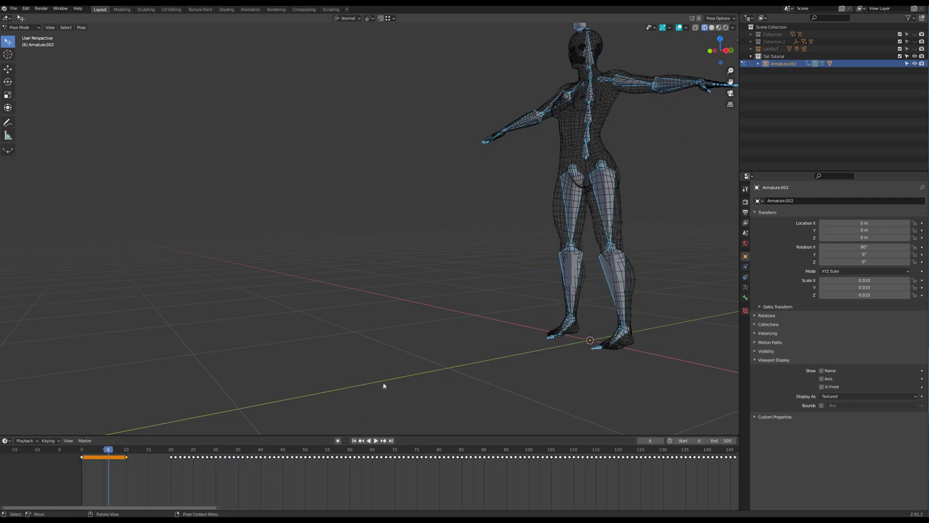
# Step: Rotate and move the extruded tail stub at the lower back of the body mesh into position
pyautogui.moveTo(393, 382); pyautogui.dragTo(483, 352, button='middle')
pyautogui.hotkey('ctrl', 'Tab')
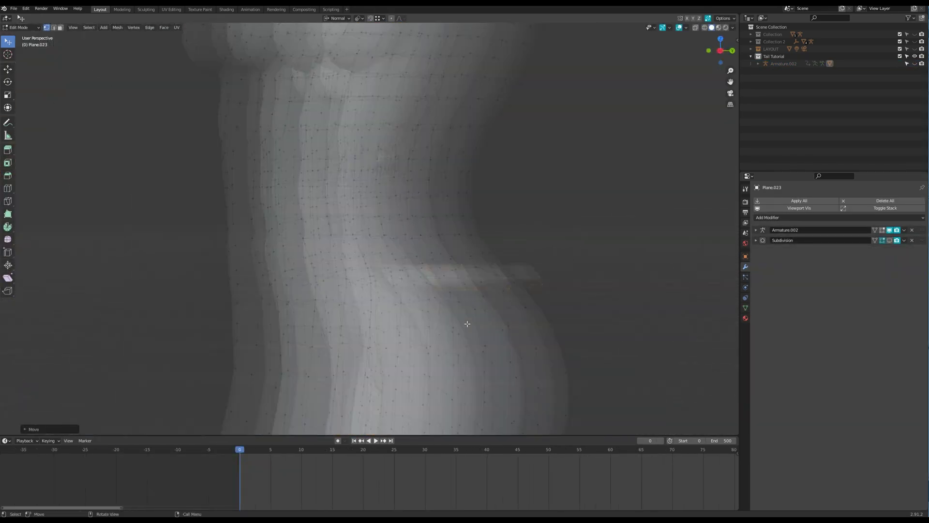
pyautogui.press('r')
pyautogui.click(504, 366)
pyautogui.press('g')
pyautogui.click(499, 369)
# Step: Bridge the edge loops between the tail stub and the tail tip into a segmented, smoothly curved tail
pyautogui.moveTo(500, 369); pyautogui.dragTo(333, 305, button='middle')
pyautogui.press('i')
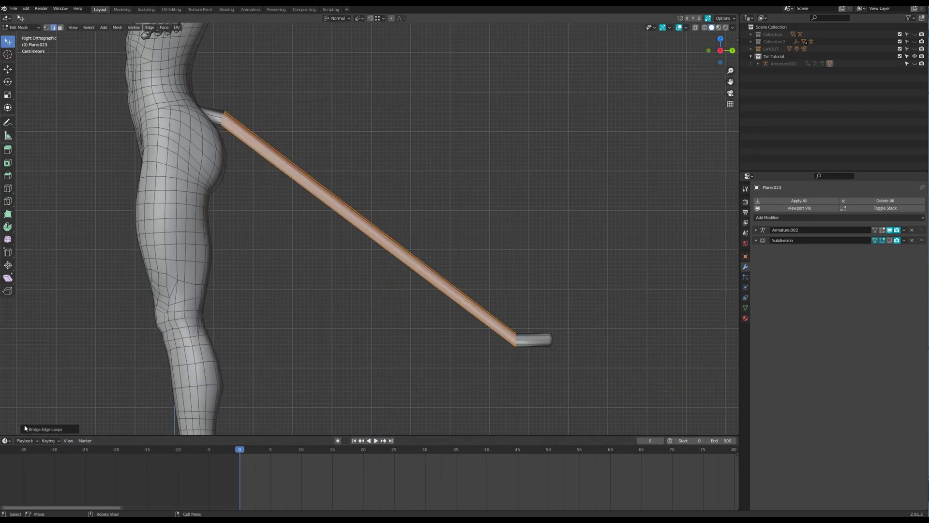
pyautogui.moveTo(83, 394); pyautogui.dragTo(111, 394)
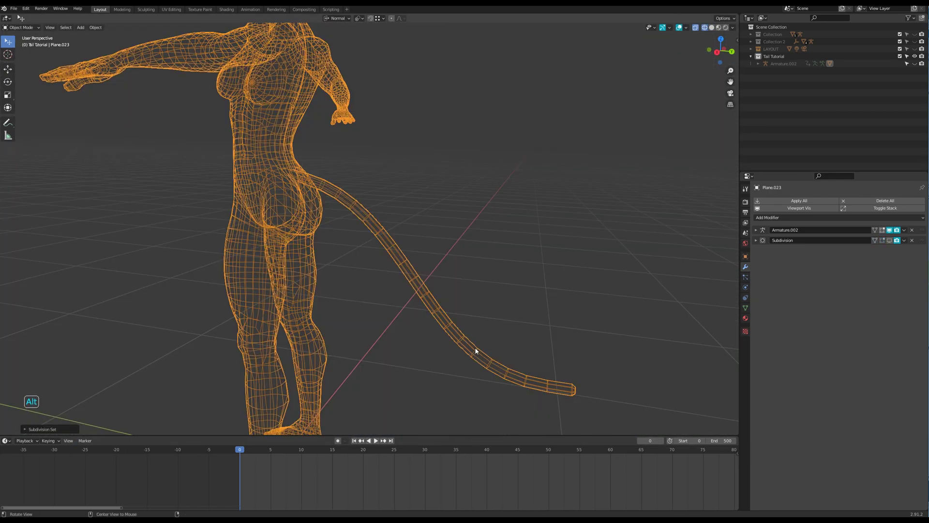
# Step: Select Armature.002 and switch it to Edit Mode in the right orthographic view
pyautogui.moveTo(475, 347); pyautogui.dragTo(406, 347, button='middle')
pyautogui.scroll(3, 399, 347)
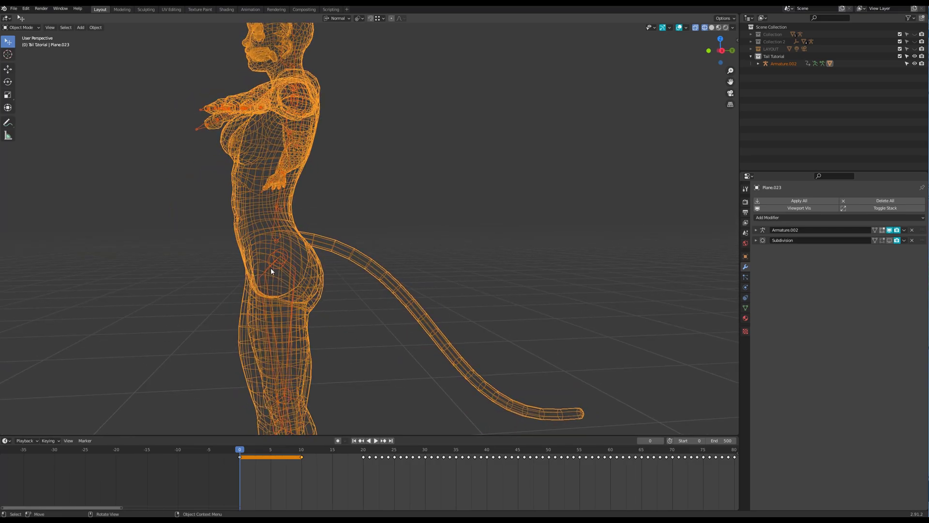
pyautogui.click(270, 266)
pyautogui.press('KP_3')
pyautogui.scroll(3, 270, 266)
pyautogui.keyDown('shift'); pyautogui.moveTo(286, 227); pyautogui.dragTo(304, 262, button='middle'); pyautogui.keyUp('shift')
pyautogui.press('Tab')
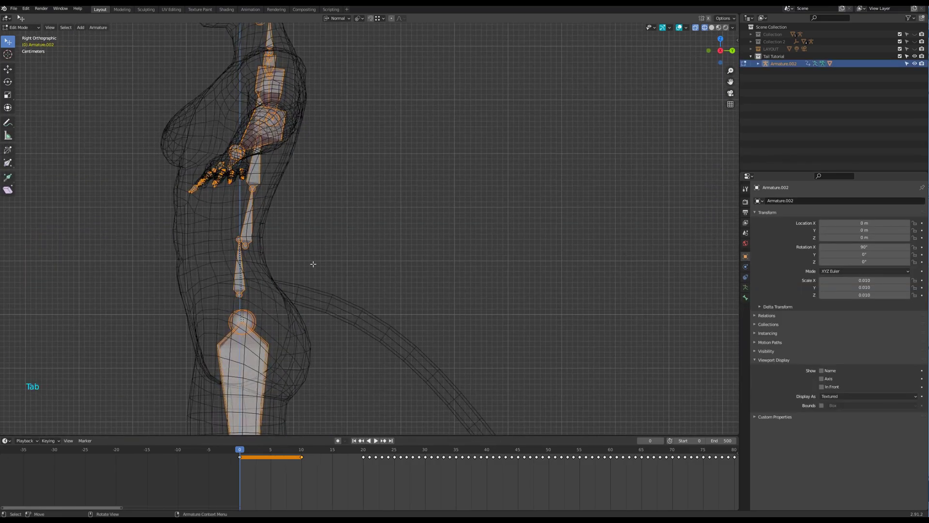
# Step: Extrude a short horizontal bone backward from the upper end of the hips bone
pyautogui.scroll(5, 311, 264)
pyautogui.click(134, 208)
pyautogui.click(126, 168)
pyautogui.press('e')
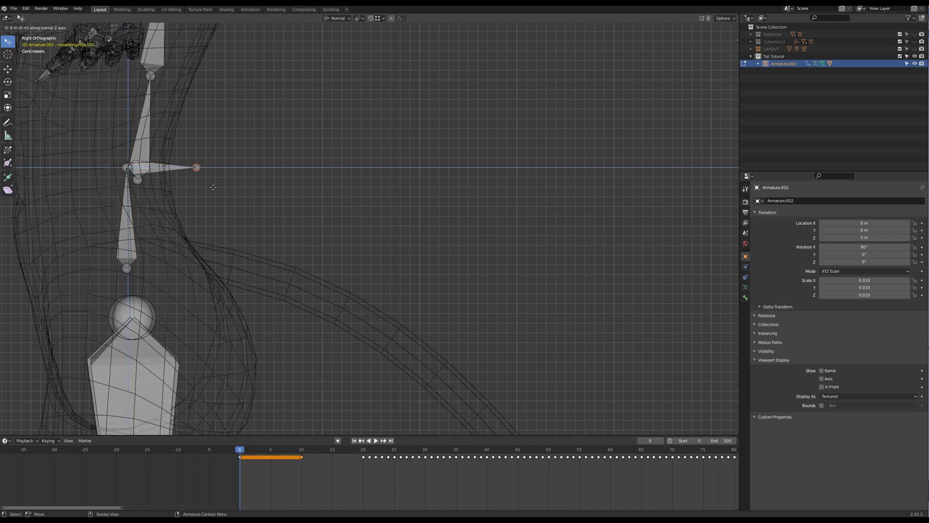
pyautogui.click(207, 187)
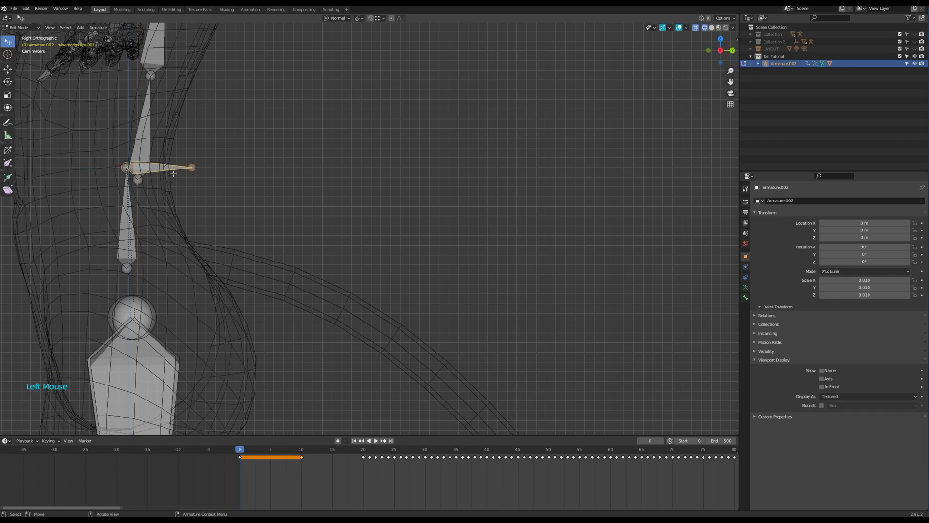
# Step: Clear the parent of the extruded bone and move the bone to the base of the tail
pyautogui.hotkey('alt', 'p')
pyautogui.click(169, 182)
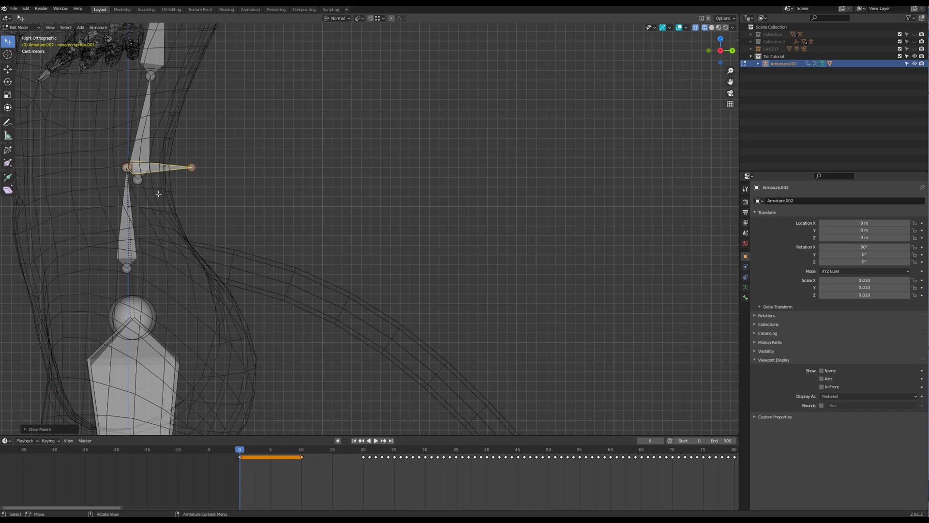
pyautogui.press('g')
pyautogui.click(258, 291)
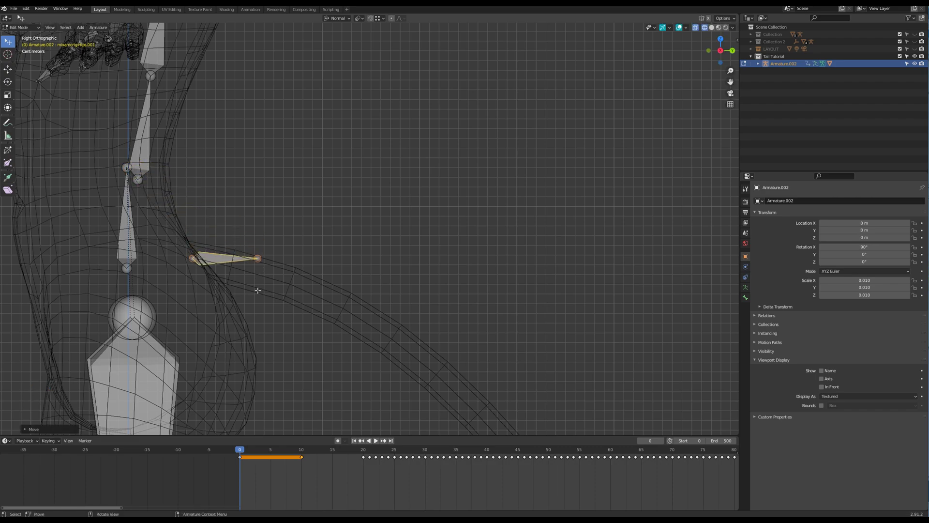
# Step: Hide the unselected bones and adjust the bone's ends to follow the start of the tail mesh
pyautogui.hotkey('shift', 'h')
pyautogui.scroll(3, 261, 286)
pyautogui.moveTo(284, 301); pyautogui.dragTo(277, 299)
pyautogui.moveTo(340, 293); pyautogui.dragTo(304, 307)
pyautogui.moveTo(305, 307); pyautogui.dragTo(304, 306)
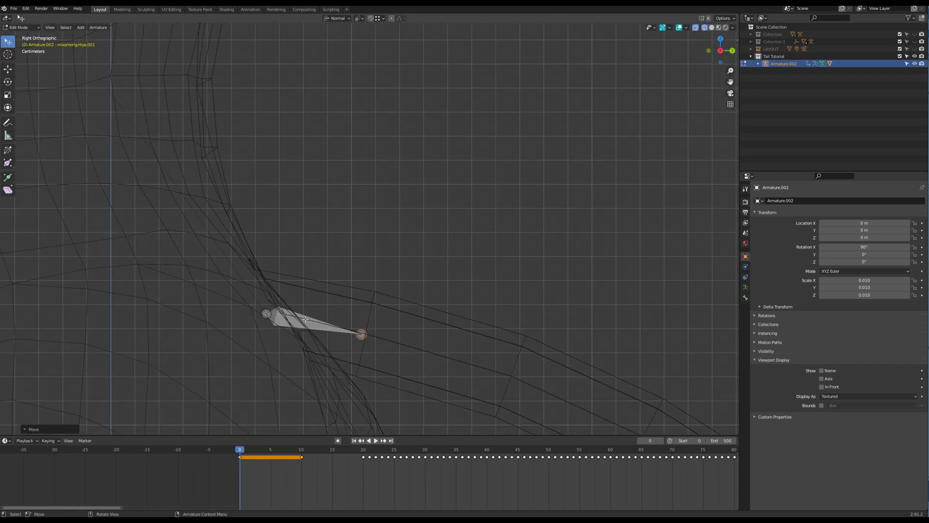
# Step: Rename the bone at the tail's base as Tail_Base and turn on the display of bone names
pyautogui.click(308, 325)
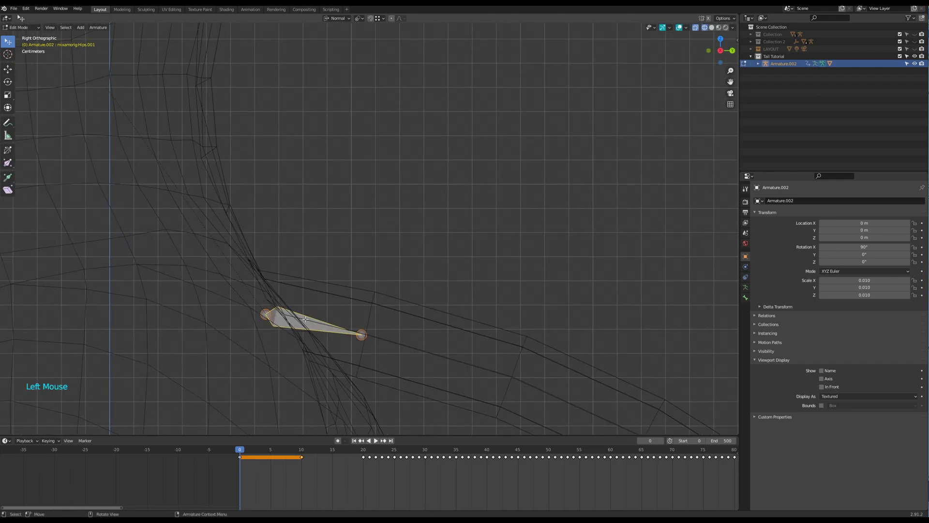
pyautogui.press('F2')
pyautogui.write('Tail')
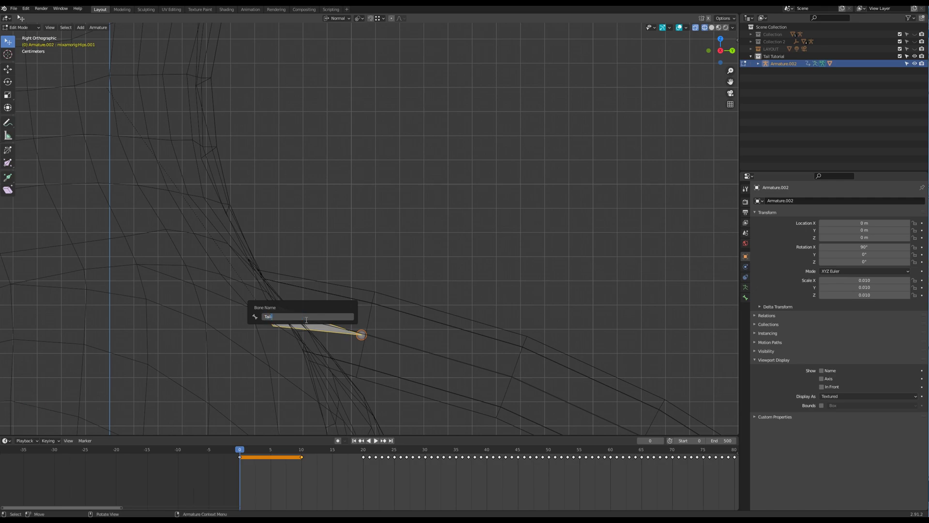
pyautogui.write('_Base')
pyautogui.press('Return')
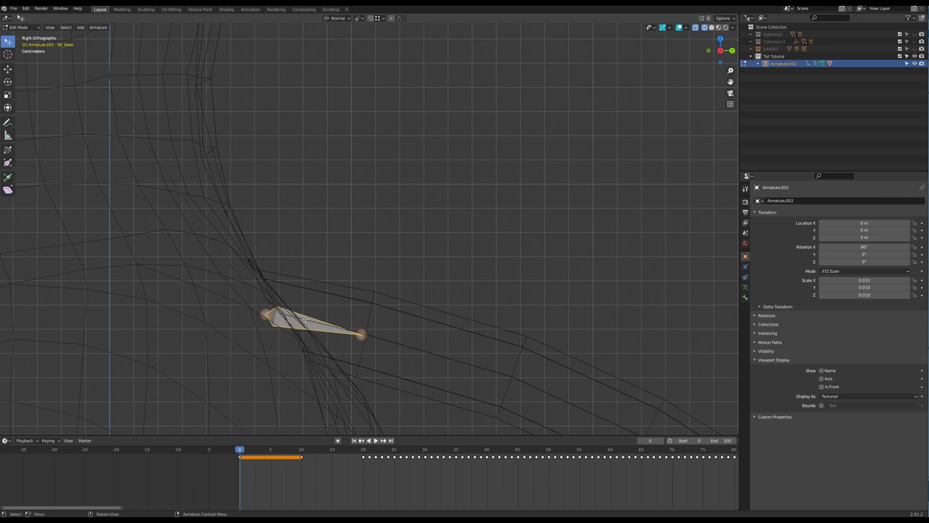
pyautogui.press('q')
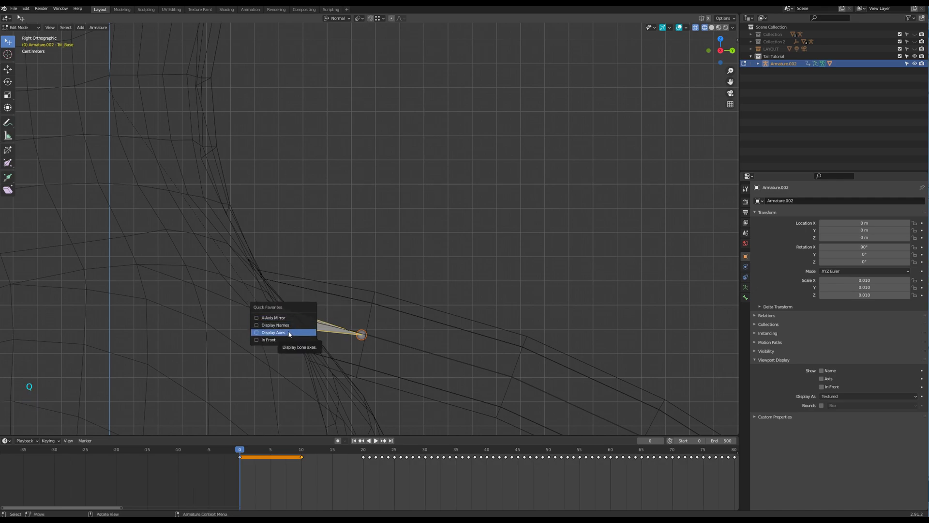
pyautogui.click(295, 328)
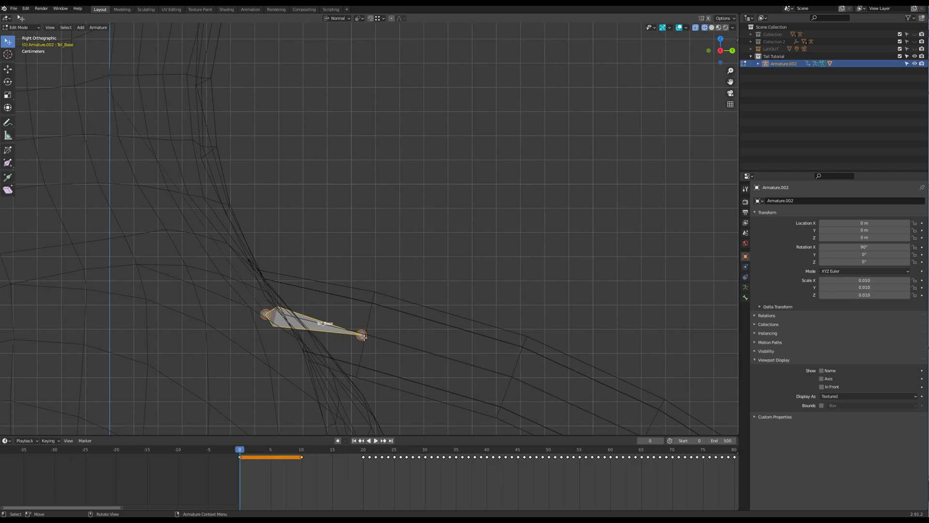
# Step: Subdivide the Tail_Base bone into two and rename the outer half as Tail_Anim
pyautogui.rightClick(341, 333)
pyautogui.click(341, 331)
pyautogui.click(358, 337)
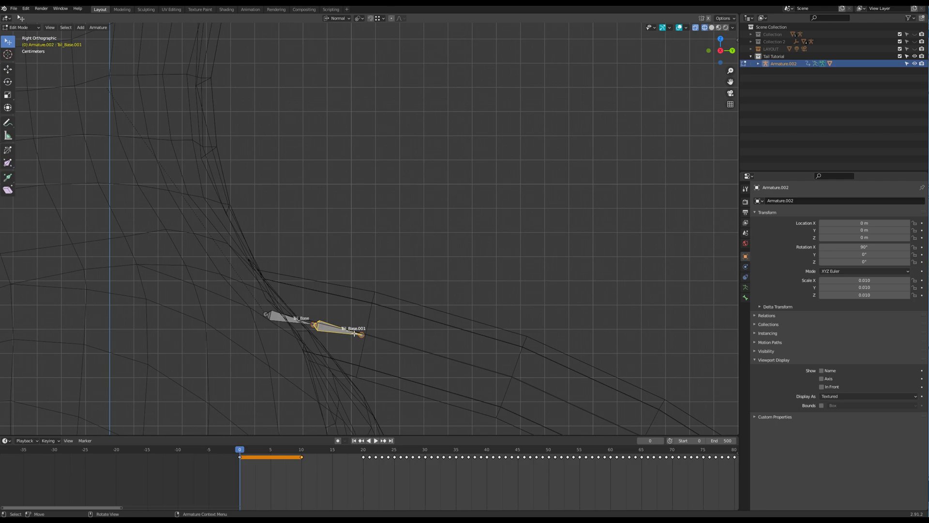
pyautogui.press('F2')
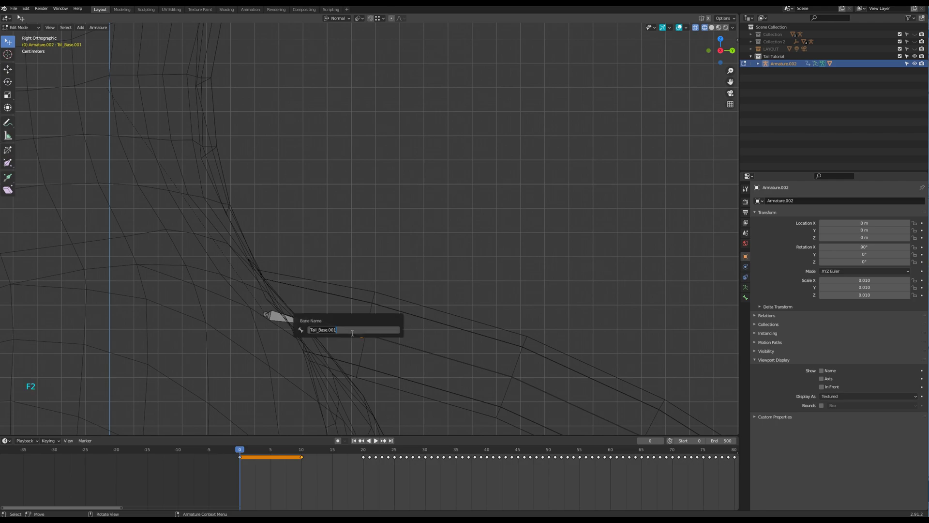
pyautogui.write('Tail_Anim')
pyautogui.press('Return')
# Step: Scale the Tail_Base and Tail_Anim bones down together to about 0.77
pyautogui.keyDown('shift'); pyautogui.click(274, 322); pyautogui.keyUp('shift')
pyautogui.press('s')
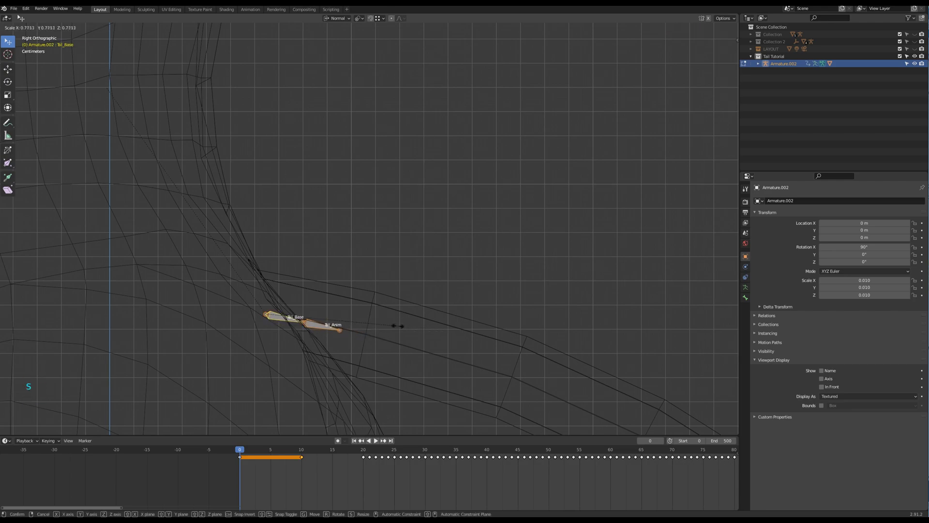
pyautogui.click(387, 328)
# Step: Extrude one long bone from the end of Tail_Anim and place its end exactly at the tail's tip
pyautogui.scroll(-1, 387, 328)
pyautogui.keyDown('shift'); pyautogui.moveTo(450, 379); pyautogui.dragTo(317, 286, button='middle'); pyautogui.keyUp('shift')
pyautogui.scroll(-5, 338, 301)
pyautogui.scroll(-1, 264, 153)
pyautogui.keyDown('shift'); pyautogui.moveTo(404, 342); pyautogui.dragTo(278, 193, button='middle'); pyautogui.keyUp('shift')
pyautogui.scroll(-1, 264, 153)
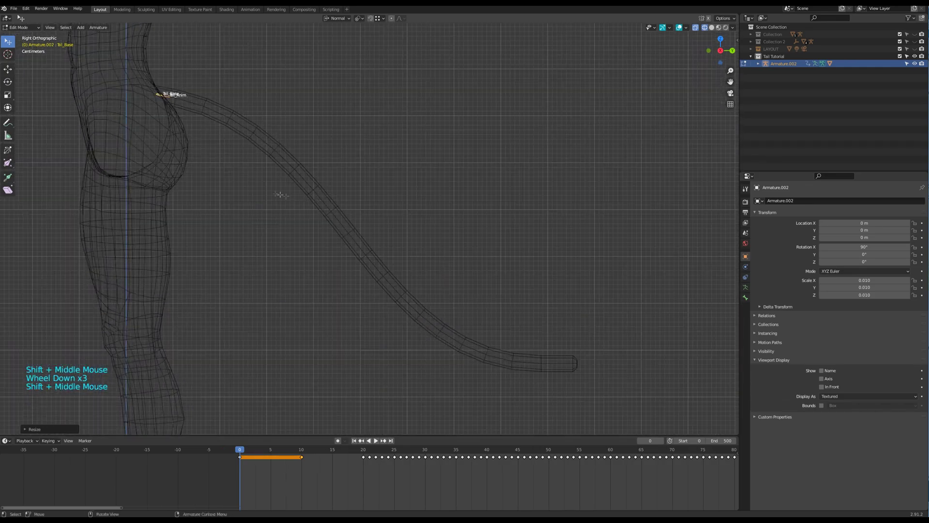
pyautogui.click(184, 103)
pyautogui.press('e')
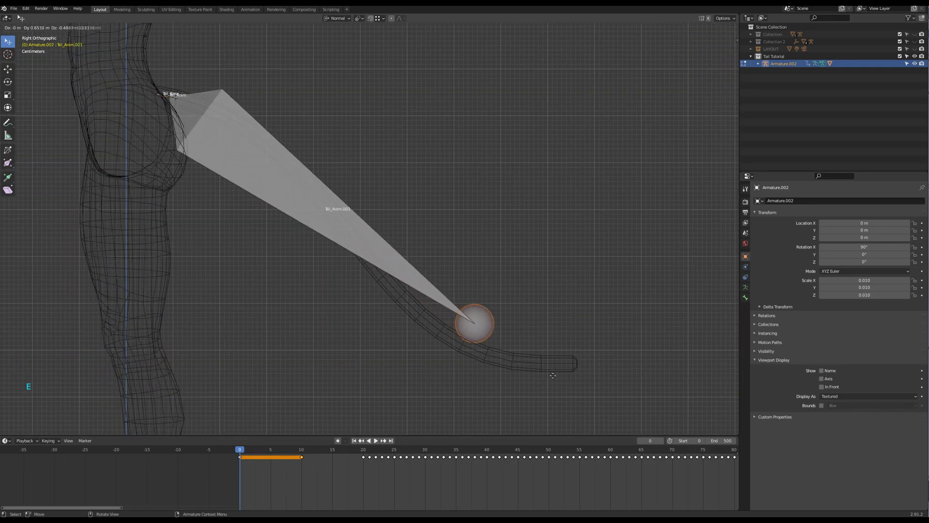
pyautogui.click(653, 415)
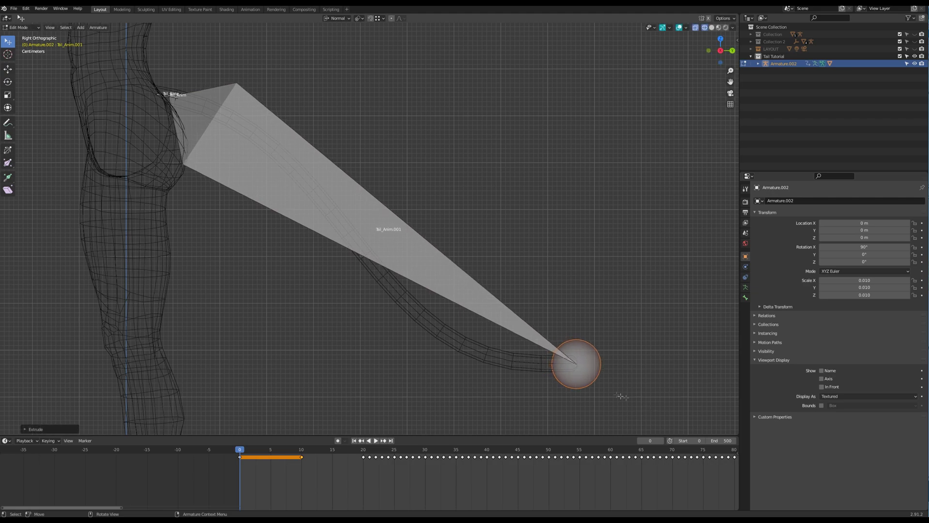
pyautogui.scroll(7, 567, 352)
pyautogui.press('g')
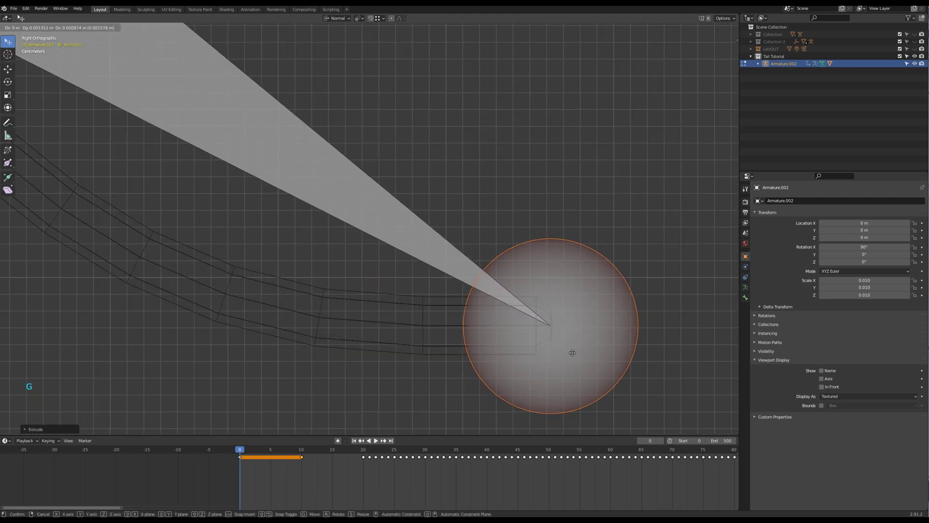
pyautogui.click(573, 352)
# Step: Extrude a short horizontal bone outward from the end of the long bone at the tail's tip
pyautogui.scroll(-2, 573, 353)
pyautogui.keyDown('shift'); pyautogui.moveTo(604, 347); pyautogui.dragTo(433, 336, button='middle'); pyautogui.keyUp('shift')
pyautogui.press('e')
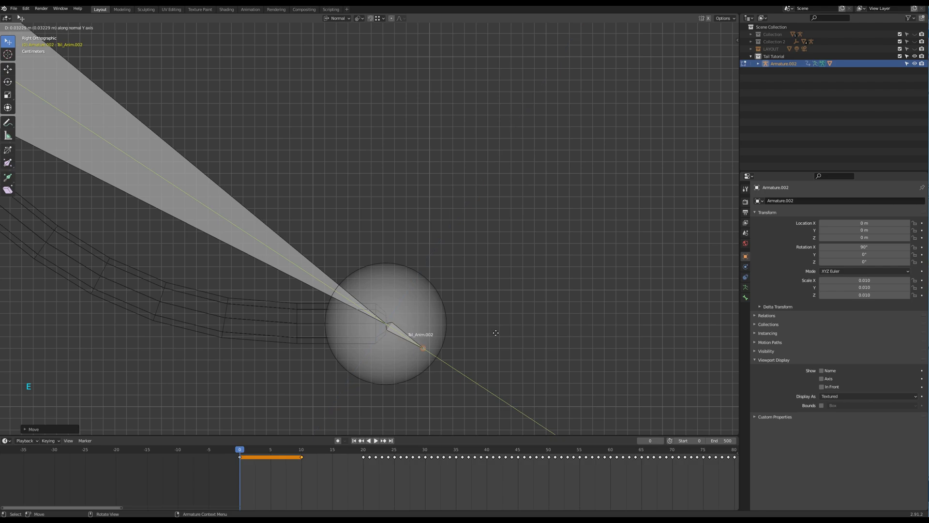
pyautogui.click(499, 332)
pyautogui.scroll(-3, 522, 332)
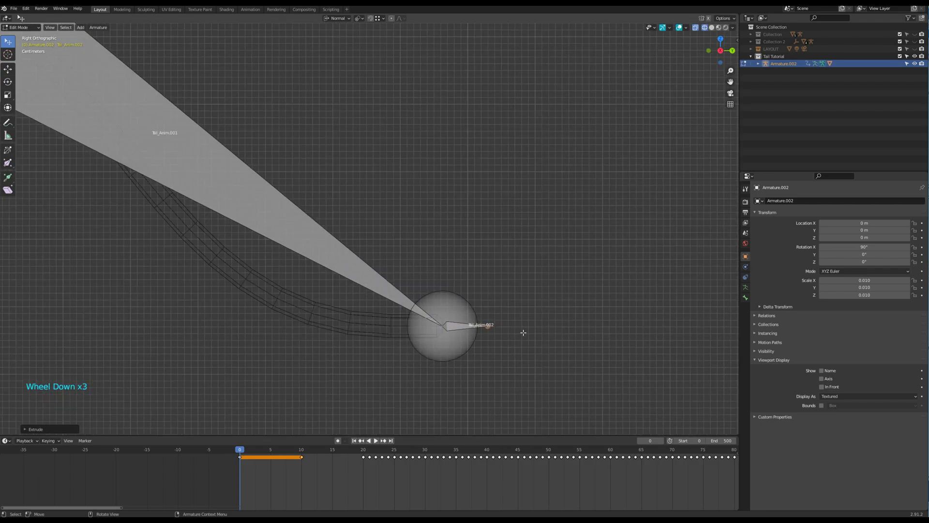
# Step: Rename the short bone at the tail's tip as Tail_End
pyautogui.click(472, 328)
pyautogui.scroll(2, 485, 328)
pyautogui.click(484, 330)
pyautogui.click(483, 332)
pyautogui.press('F2')
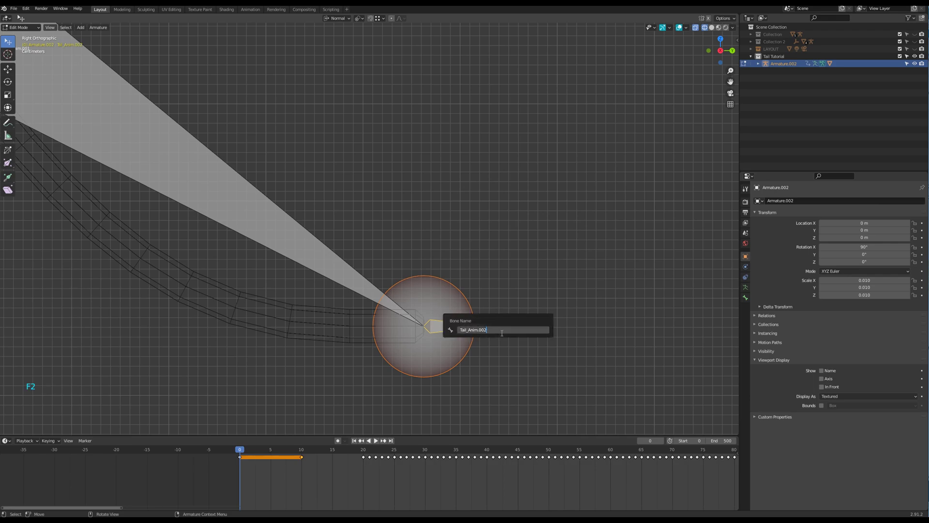
pyautogui.hotkey('shift', 'End')
pyautogui.write('End')
pyautogui.press('Return')
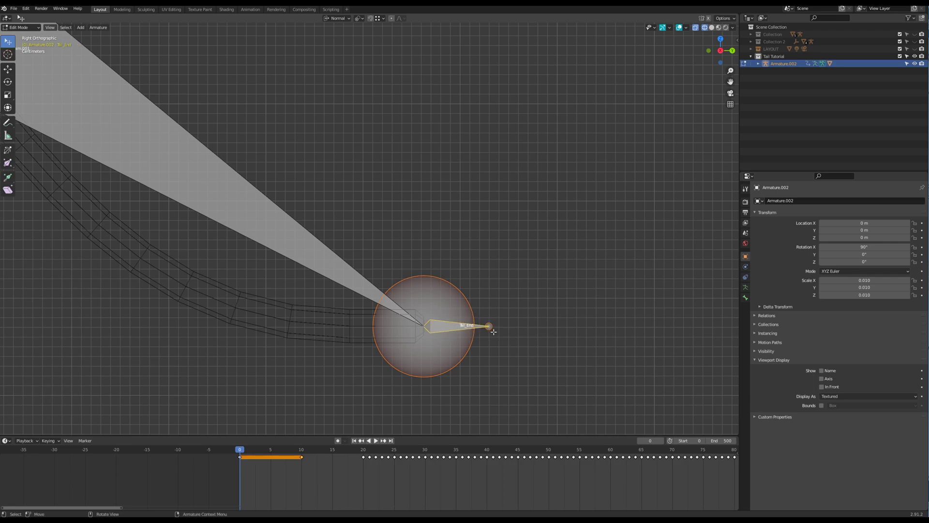
# Step: Turn off Deform for the Tail_End, Tail_Anim and Tail_Base bones
pyautogui.click(745, 298)
pyautogui.click(760, 472)
pyautogui.click(754, 472)
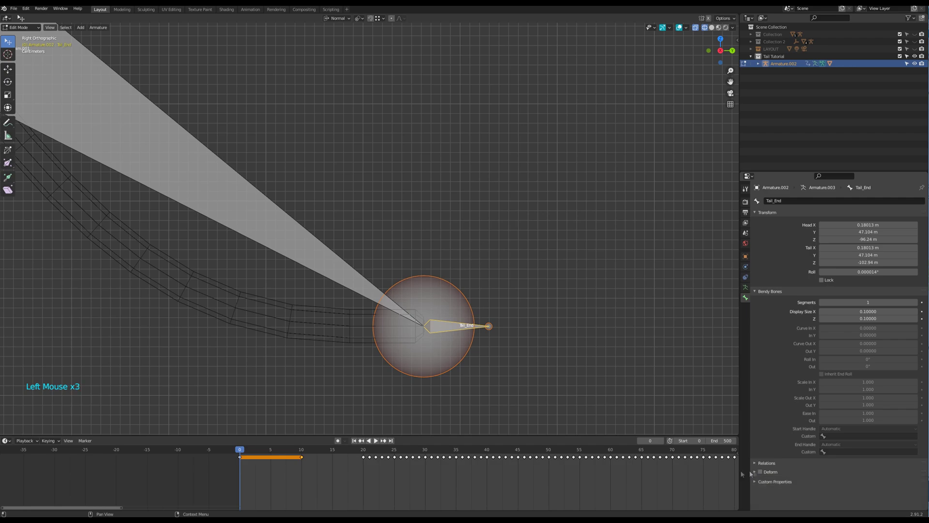
pyautogui.scroll(-6, 535, 373)
pyautogui.middleClick(536, 374)
pyautogui.scroll(10, 209, 148)
pyautogui.click(241, 205)
pyautogui.click(760, 472)
pyautogui.click(214, 196)
pyautogui.click(762, 470)
# Step: Subdivide the long tail bone Tail_Anim.001 that runs between Tail_Anim and Tail_End
pyautogui.scroll(-8, 542, 329)
pyautogui.keyDown('shift'); pyautogui.moveTo(605, 342); pyautogui.dragTo(385, 197, button='middle'); pyautogui.keyUp('shift')
pyautogui.keyDown('shift'); pyautogui.scroll(-1, 385, 198); pyautogui.keyUp('shift')
pyautogui.click(384, 198)
pyautogui.press('KP_3')
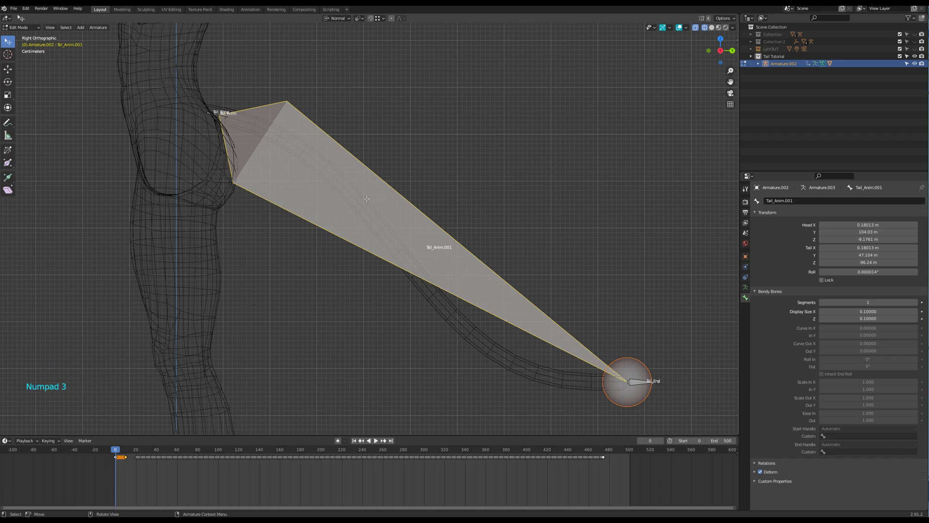
pyautogui.rightClick(365, 198)
pyautogui.click(364, 197)
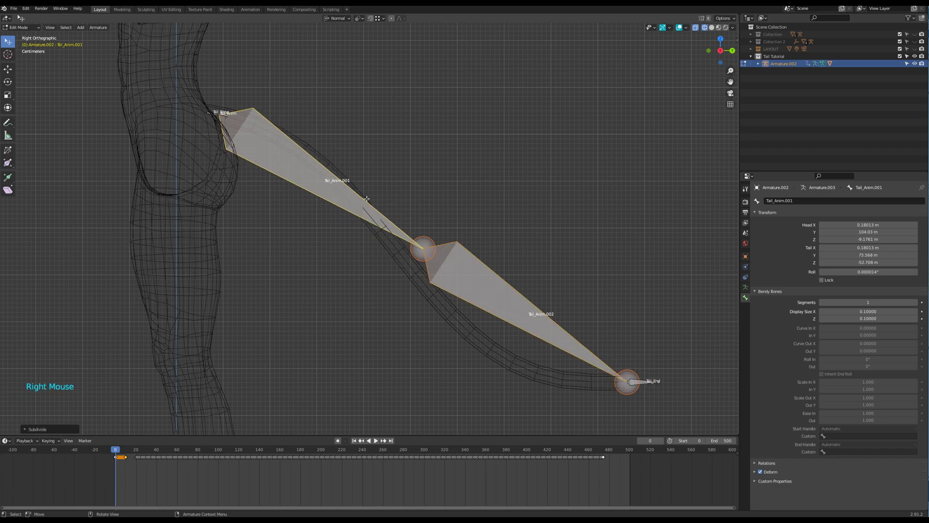
# Step: Subdivide the two tail bones once more to form a chain of four between Tail_Anim and Tail_End
pyautogui.press('F9')
pyautogui.click(378, 323)
pyautogui.click(378, 323)
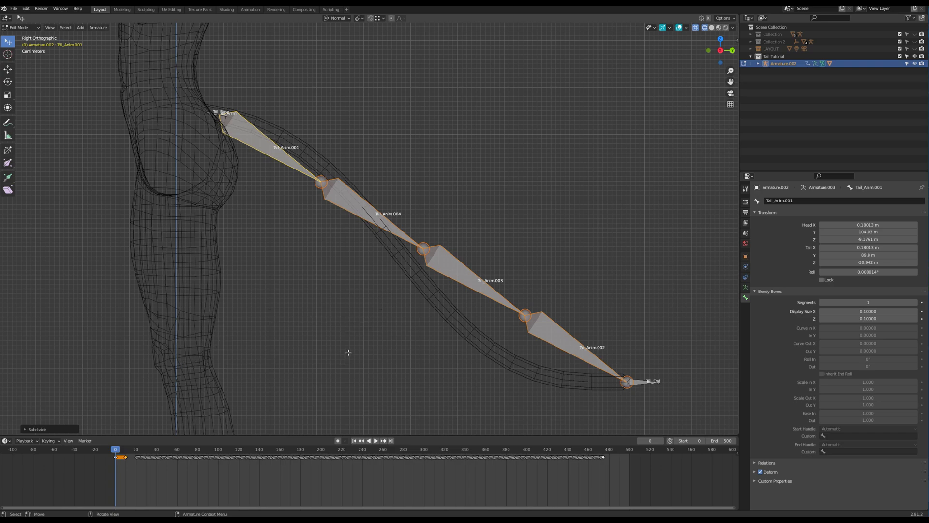
# Step: Display the armature as B-Bone and enlarge the B-Bone display thickness of the four long tail bones
pyautogui.click(746, 287)
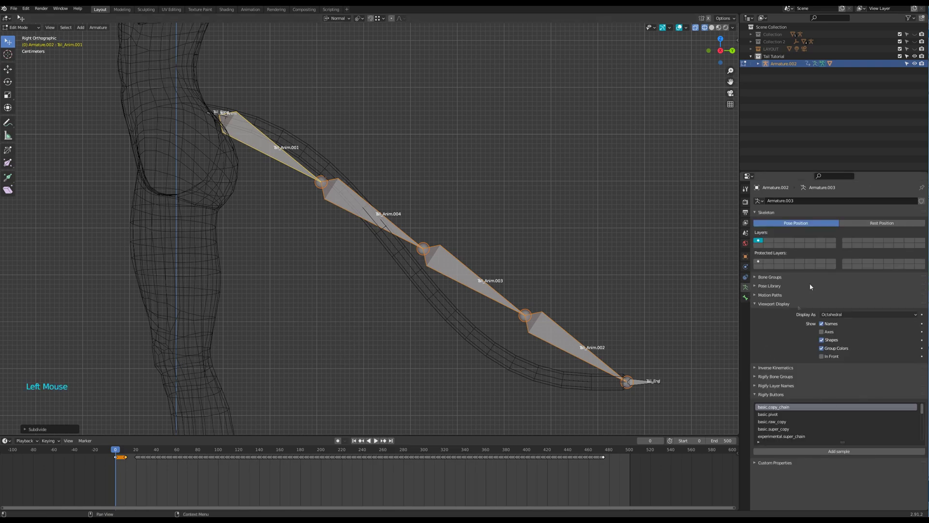
pyautogui.click(827, 315)
pyautogui.click(830, 339)
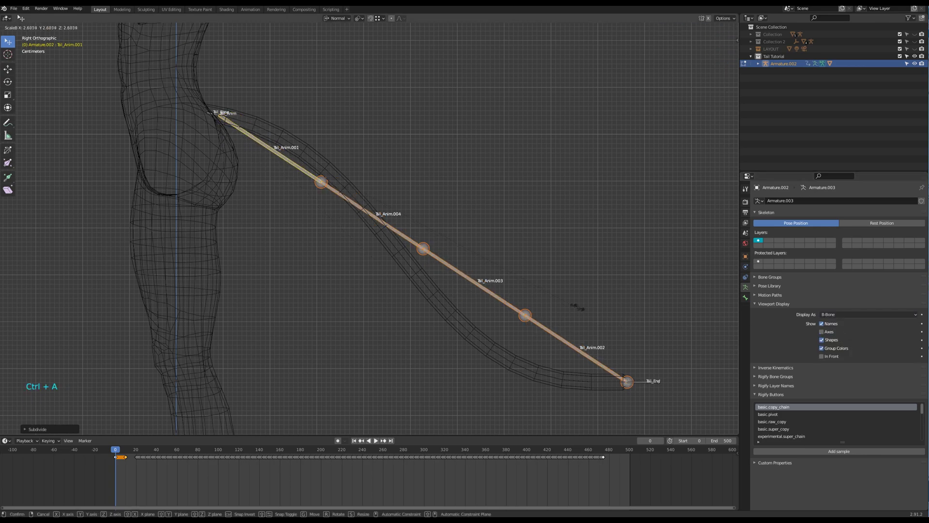
pyautogui.click(98, 27)
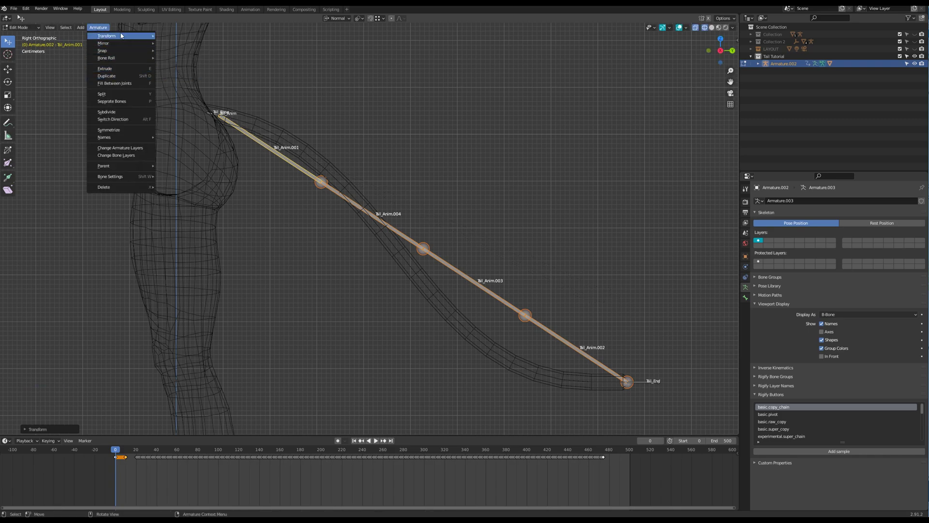
pyautogui.moveTo(121, 36)
pyautogui.click(205, 109)
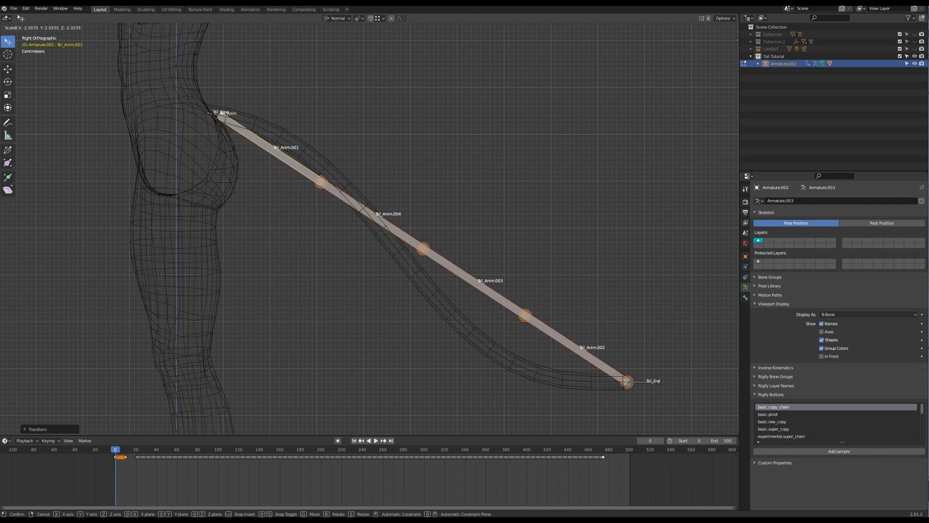
pyautogui.click(622, 371)
# Step: Enlarge the B-Bone display size of the Tail_End bone and of the short Tail_Anim bone at the tail's base
pyautogui.click(646, 381)
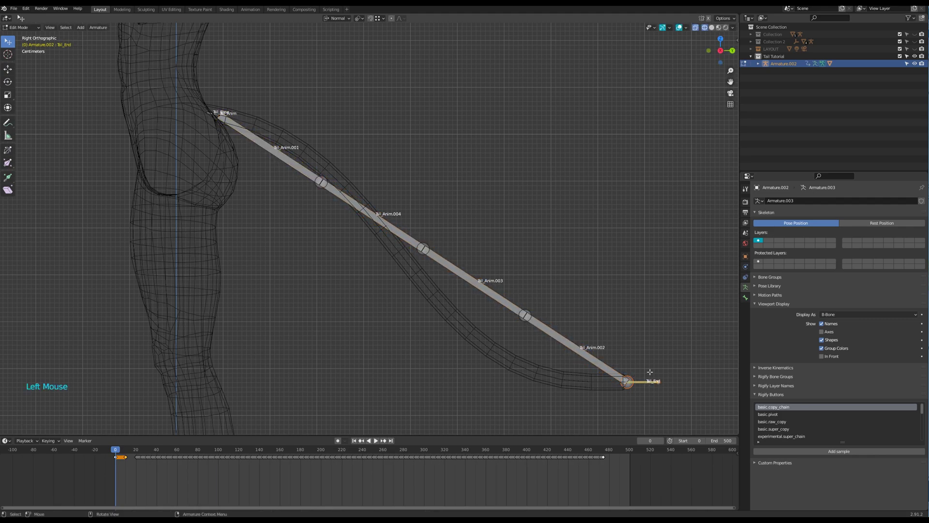
pyautogui.hotkey('ctrl', 'alt', 's')
pyautogui.click(673, 353)
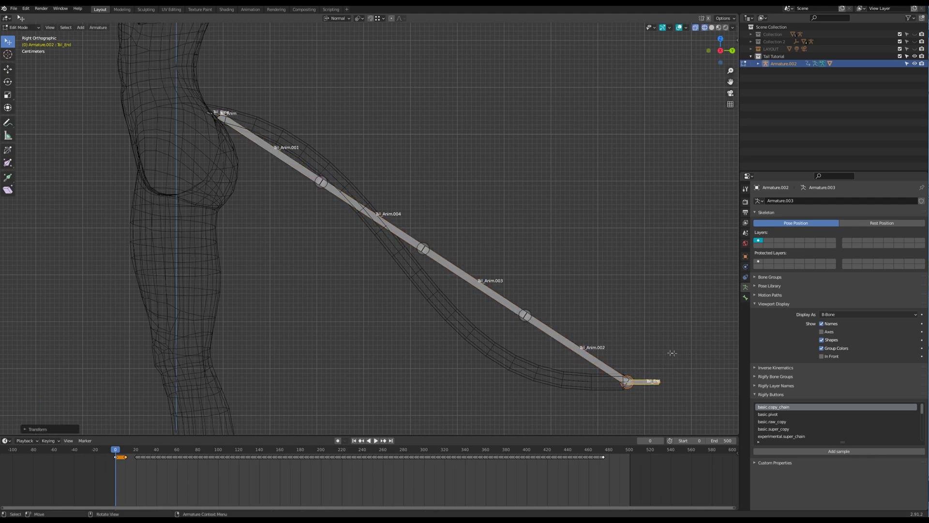
pyautogui.scroll(6, 211, 114)
pyautogui.click(220, 109)
pyautogui.hotkey('ctrl', 'a')
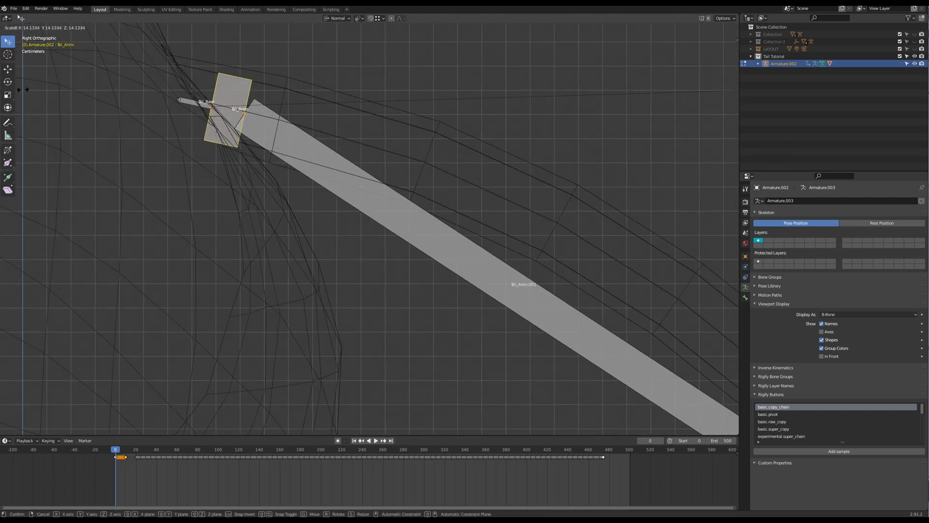
pyautogui.click(357, 219)
# Step: Set Bendy Bones Segments to 14 for all four long tail bones, Tail_Anim.001 to Tail_Anim.004
pyautogui.scroll(-7, 357, 219)
pyautogui.scroll(-3, 261, 126)
pyautogui.keyDown('shift'); pyautogui.moveTo(357, 219); pyautogui.dragTo(260, 181, button='middle'); pyautogui.keyUp('shift')
pyautogui.click(232, 185)
pyautogui.keyDown('shift'); pyautogui.click(290, 222); pyautogui.keyUp('shift')
pyautogui.keyDown('shift'); pyautogui.click(375, 277); pyautogui.keyUp('shift')
pyautogui.keyDown('shift'); pyautogui.click(459, 332); pyautogui.keyUp('shift')
pyautogui.click(745, 299)
pyautogui.click(832, 302)
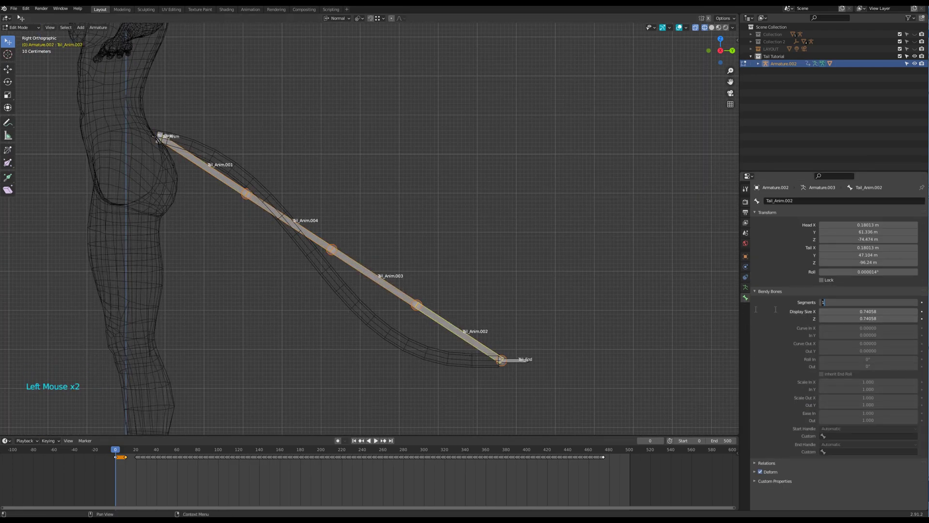
pyautogui.write('4')
pyautogui.press('Return')
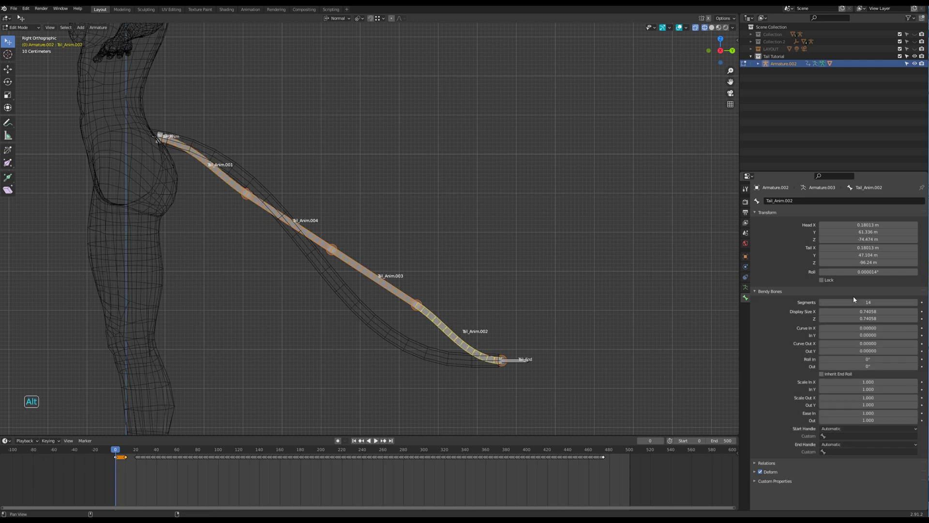
# Step: Move the three joints between the long tail bones so the chain follows the curve of the tail mesh
pyautogui.scroll(3, 247, 198)
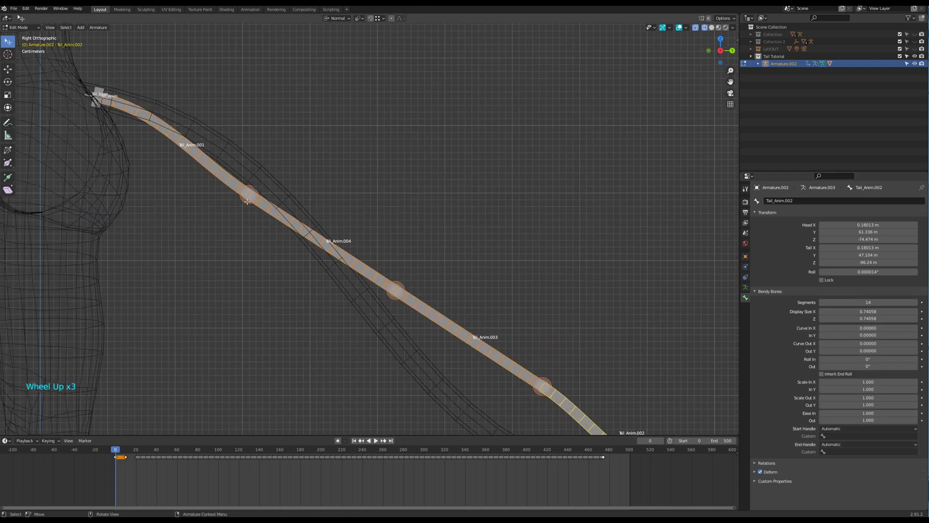
pyautogui.moveTo(252, 195); pyautogui.dragTo(256, 176)
pyautogui.moveTo(395, 298); pyautogui.dragTo(373, 314)
pyautogui.keyDown('shift'); pyautogui.moveTo(455, 315); pyautogui.dragTo(382, 181, button='middle'); pyautogui.keyUp('shift')
pyautogui.moveTo(465, 259); pyautogui.dragTo(430, 312)
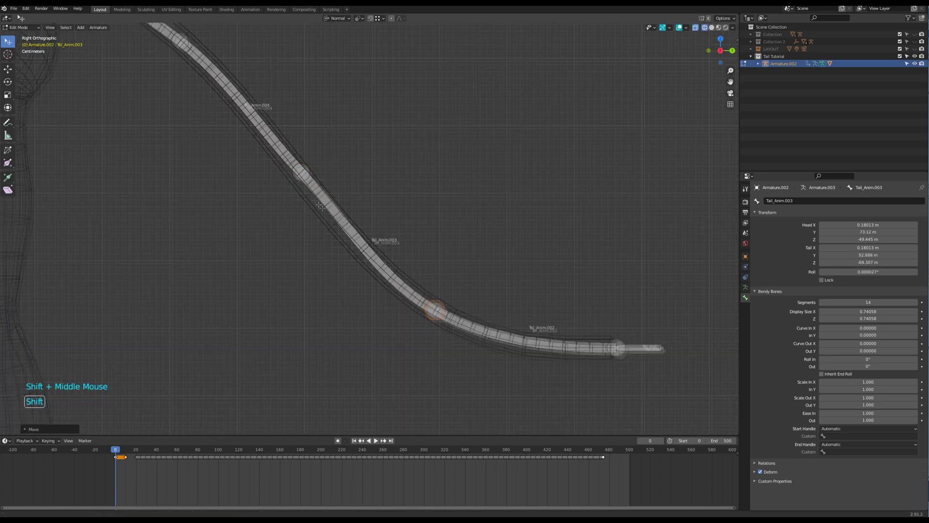
# Step: Fine-tune the joint between Tail_Anim.004 and Tail_Anim.003 to center it inside the tail mesh
pyautogui.keyDown('shift'); pyautogui.moveTo(297, 179); pyautogui.dragTo(419, 304, button='middle'); pyautogui.keyUp('shift')
pyautogui.click(418, 305)
pyautogui.moveTo(418, 305); pyautogui.dragTo(431, 292)
pyautogui.scroll(3, 419, 304)
pyautogui.keyDown('shift'); pyautogui.moveTo(251, 190); pyautogui.dragTo(376, 371, button='middle'); pyautogui.keyUp('shift')
pyautogui.scroll(-2, 317, 254)
pyautogui.keyDown('shift'); pyautogui.moveTo(561, 400); pyautogui.dragTo(402, 255, button='middle'); pyautogui.keyUp('shift')
pyautogui.scroll(1, 384, 299)
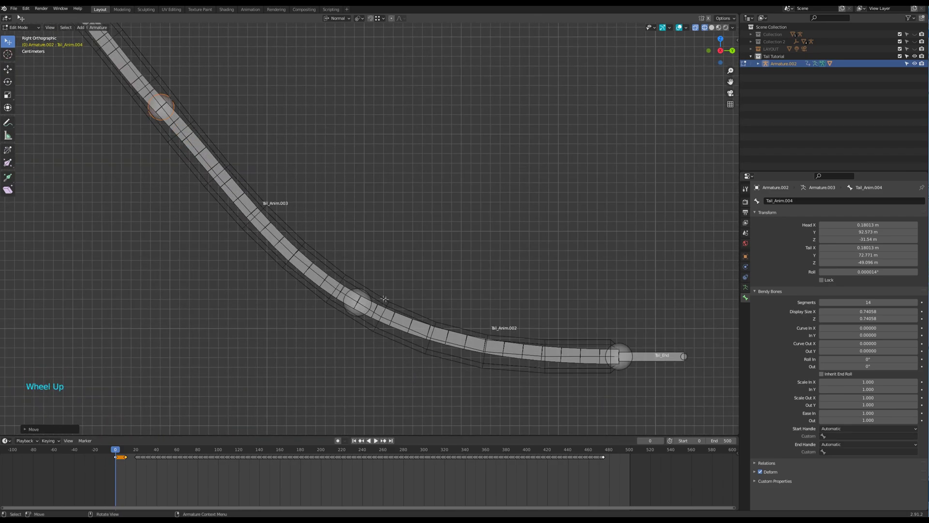
# Step: Set the bendy bone Curve In Y of Tail_Anim.002 to -1
pyautogui.click(546, 366)
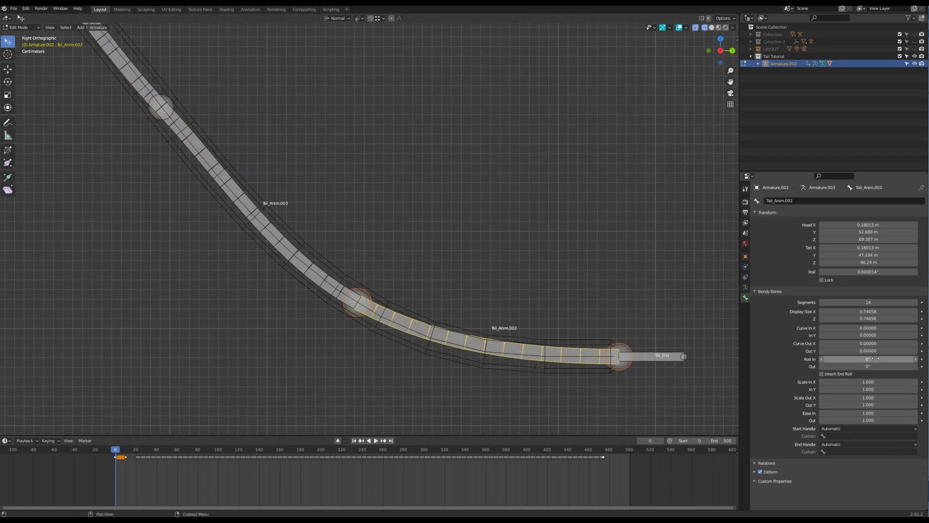
pyautogui.moveTo(869, 350); pyautogui.dragTo(831, 335)
pyautogui.click(876, 335)
pyautogui.write('-0.44')
pyautogui.press('Return')
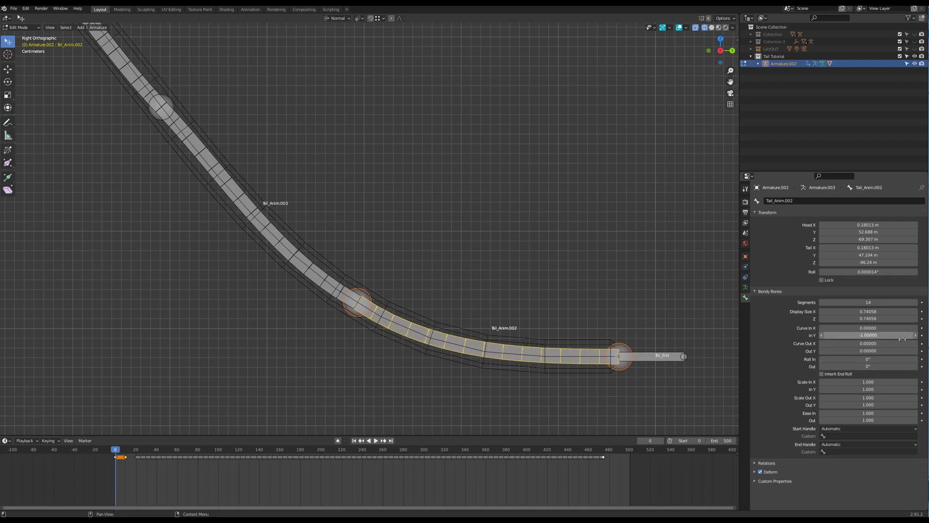
# Step: Try a Curve Out Y of 1 on Tail_Anim.002
pyautogui.click(890, 352)
pyautogui.write('1')
pyautogui.press('Return')
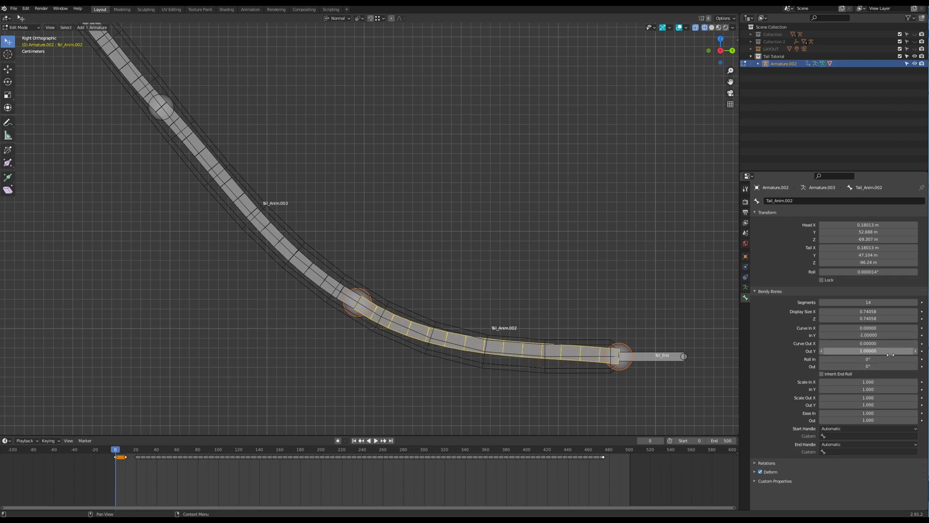
pyautogui.hotkey('ctrl', 'z')
# Step: Set Curve Out Y to 1 and Curve In Y to -1 on Tail_Anim.003
pyautogui.click(309, 265)
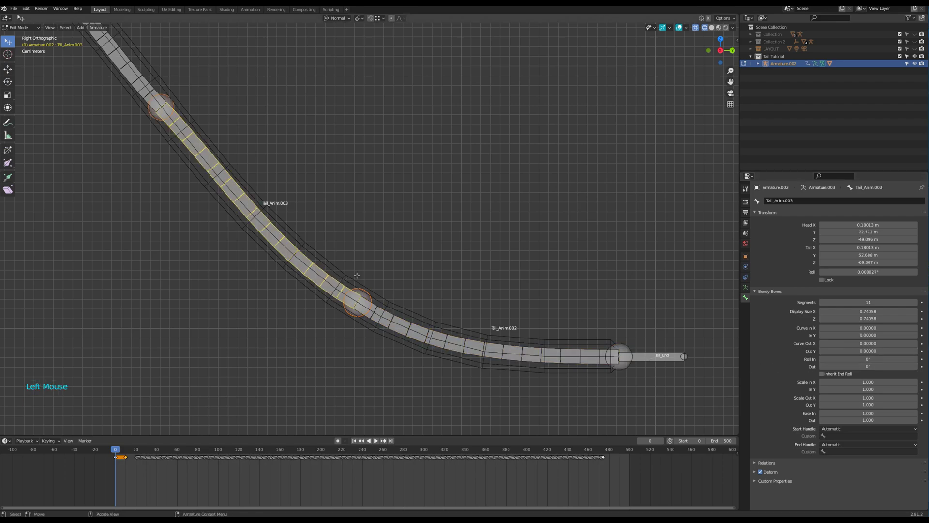
pyautogui.click(869, 351)
pyautogui.write('1')
pyautogui.press('Return')
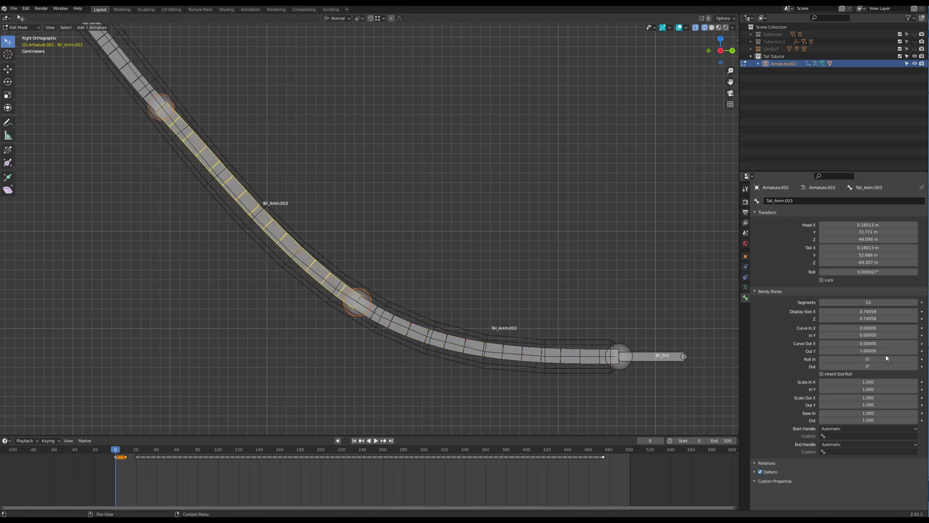
pyautogui.moveTo(882, 335); pyautogui.dragTo(867, 335)
# Step: Set Curve Out Y to 1 and Curve In Y to -1 on both Tail_Anim.004 and Tail_Anim.001
pyautogui.keyDown('shift'); pyautogui.moveTo(233, 131); pyautogui.dragTo(517, 350, button='middle'); pyautogui.keyUp('shift')
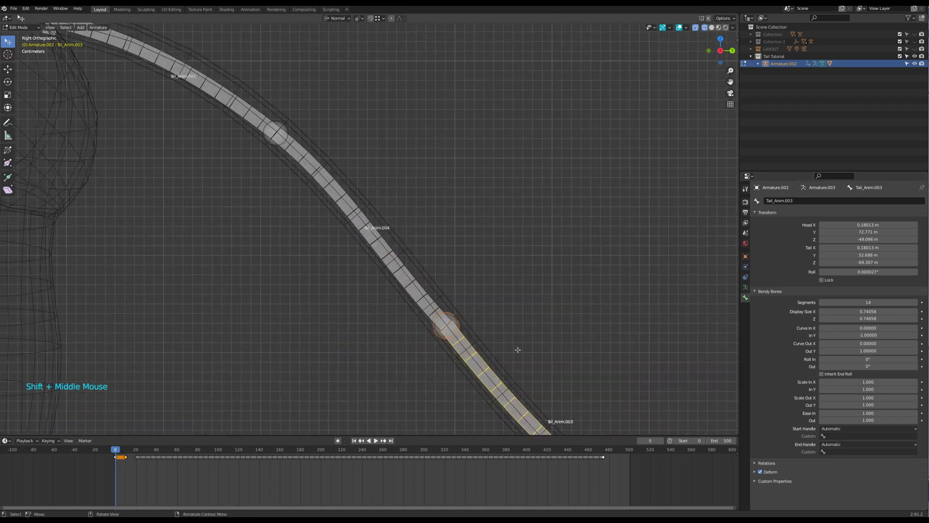
pyautogui.click(372, 241)
pyautogui.keyDown('shift'); pyautogui.click(193, 78); pyautogui.keyUp('shift')
pyautogui.click(881, 352)
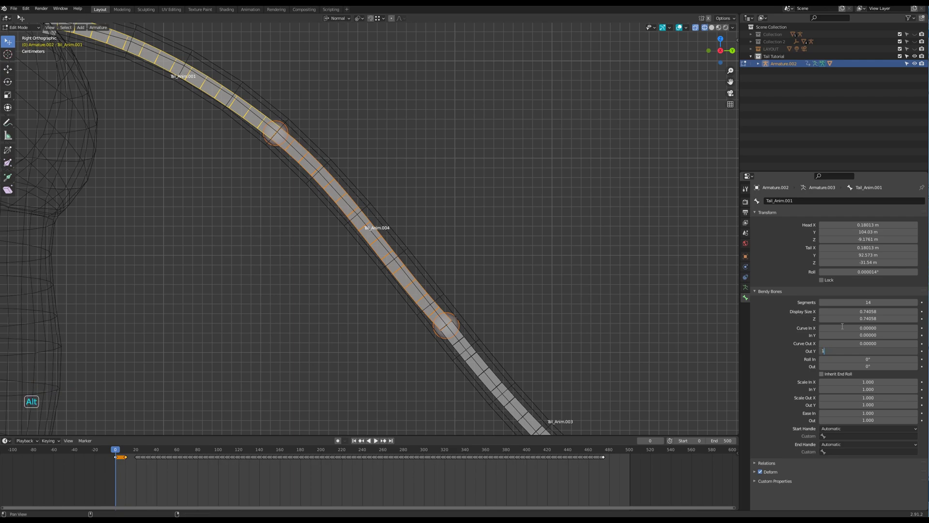
pyautogui.press('Return')
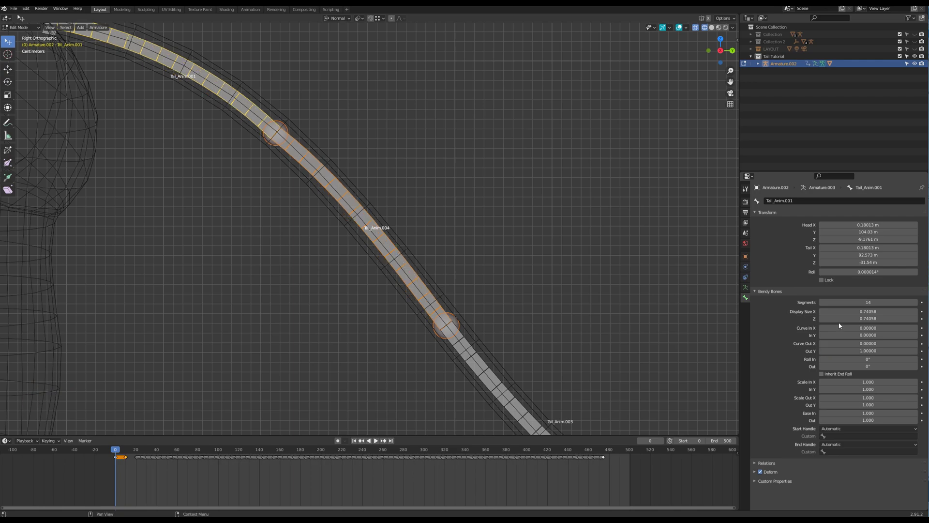
pyautogui.click(889, 335)
pyautogui.write('-1')
pyautogui.press('Return')
# Step: Reset the Curve In Y of Tail_Anim.001, the long bone nearest the body, to 0
pyautogui.keyDown('shift'); pyautogui.moveTo(312, 238); pyautogui.dragTo(399, 328, button='middle'); pyautogui.keyUp('shift')
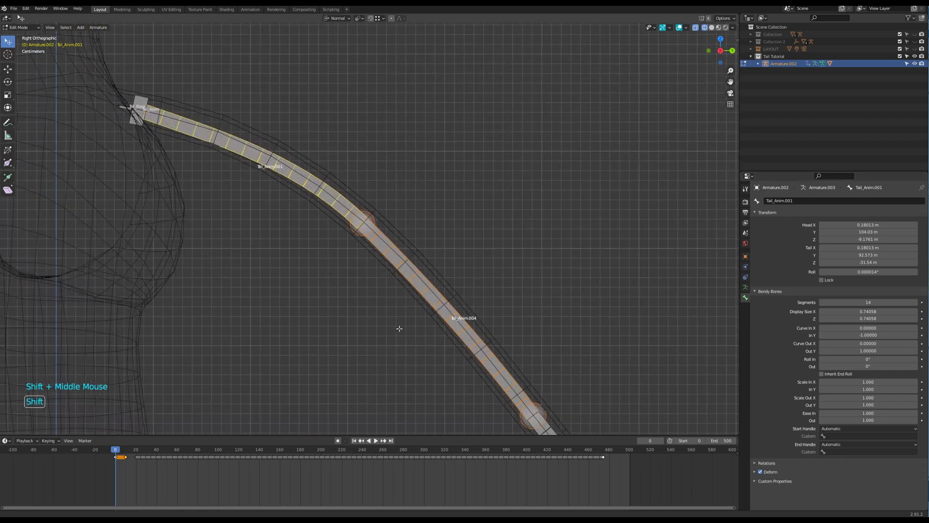
pyautogui.click(281, 173)
pyautogui.moveTo(895, 338)
pyautogui.mouseDown()
pyautogui.moveTo(880, 337)
pyautogui.moveTo(895, 337)
pyautogui.mouseUp()
pyautogui.click(895, 336)
pyautogui.write('0')
pyautogui.press('Return')
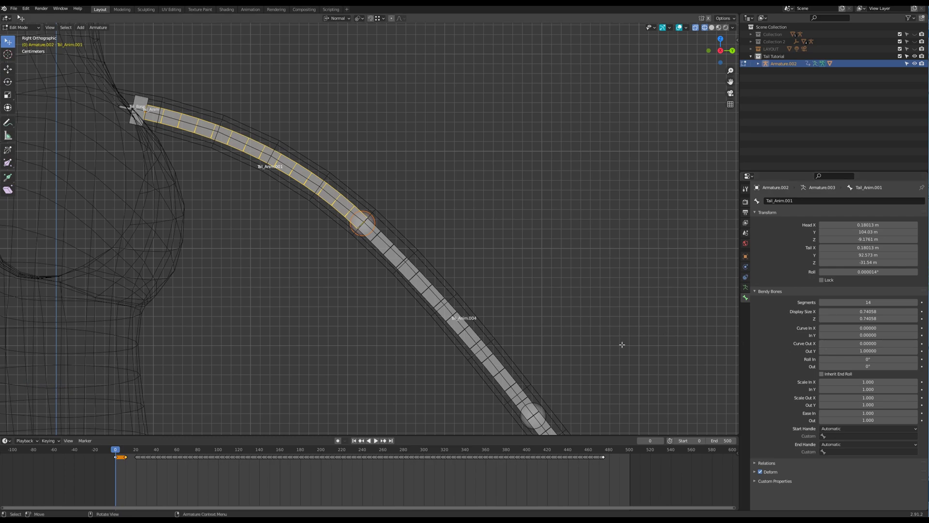
pyautogui.scroll(-2, 644, 347)
pyautogui.keyDown('shift'); pyautogui.moveTo(644, 348); pyautogui.dragTo(608, 385, button='middle'); pyautogui.keyUp('shift')
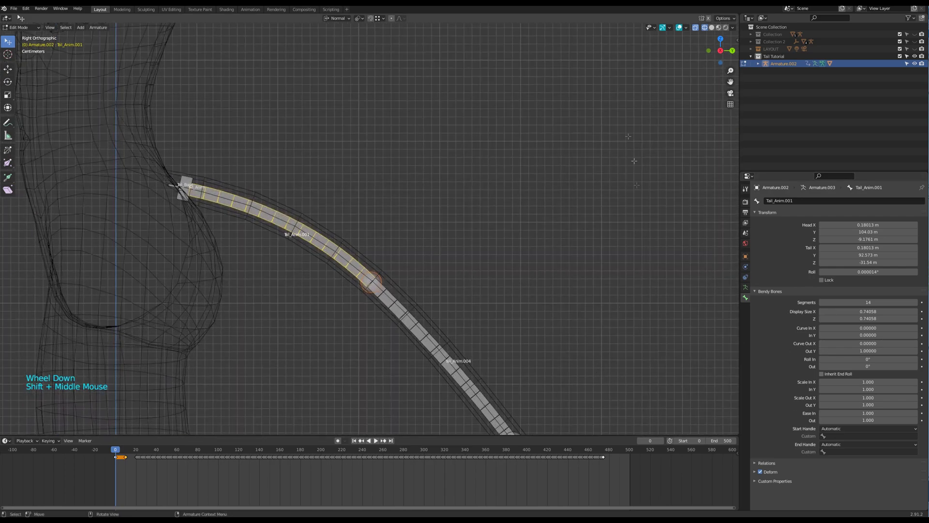
# Step: Rename the mesh object Plane.023 under the armature as Character_01
pyautogui.click(758, 64)
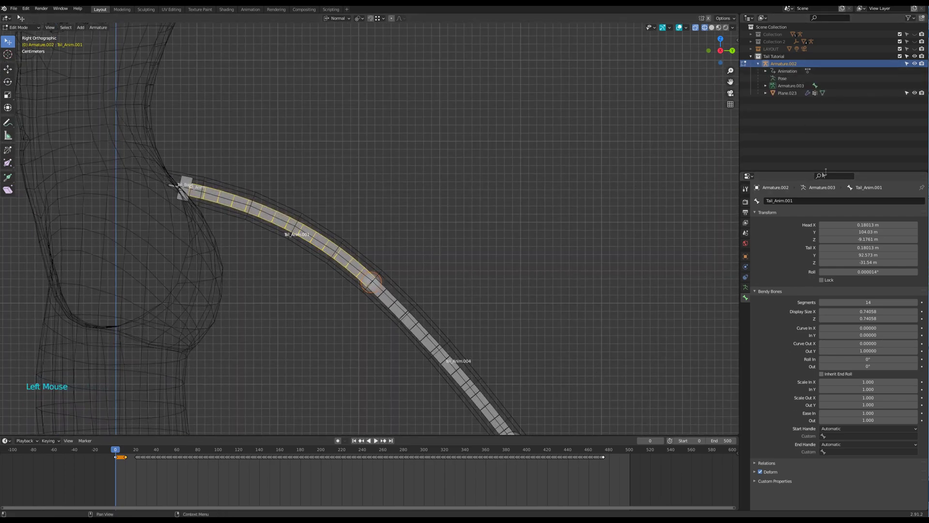
pyautogui.doubleClick(786, 92)
pyautogui.write('Character_01')
pyautogui.press('Return')
# Step: Return to Object Mode and hide the Character_01 mesh
pyautogui.press('Tab')
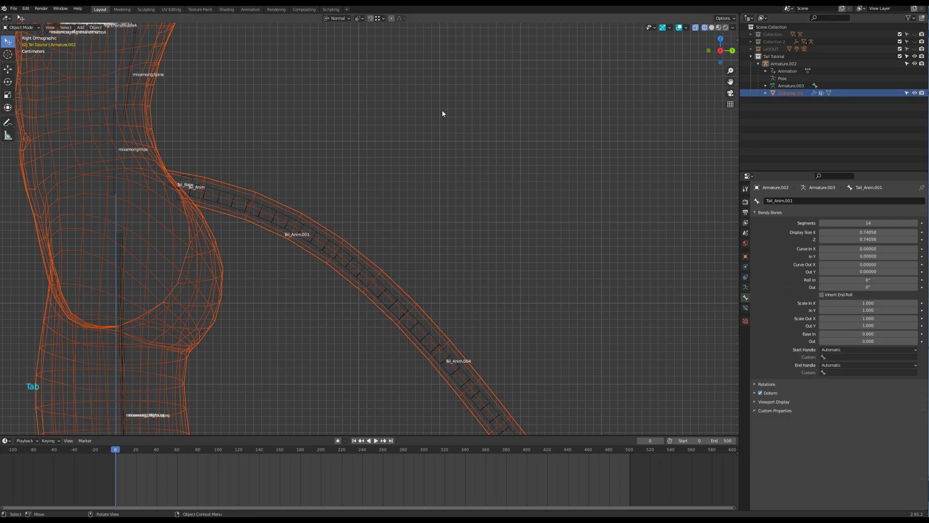
pyautogui.keyDown('shift'); pyautogui.moveTo(419, 138); pyautogui.dragTo(478, 128, button='middle'); pyautogui.keyUp('shift')
pyautogui.doubleClick(363, 211)
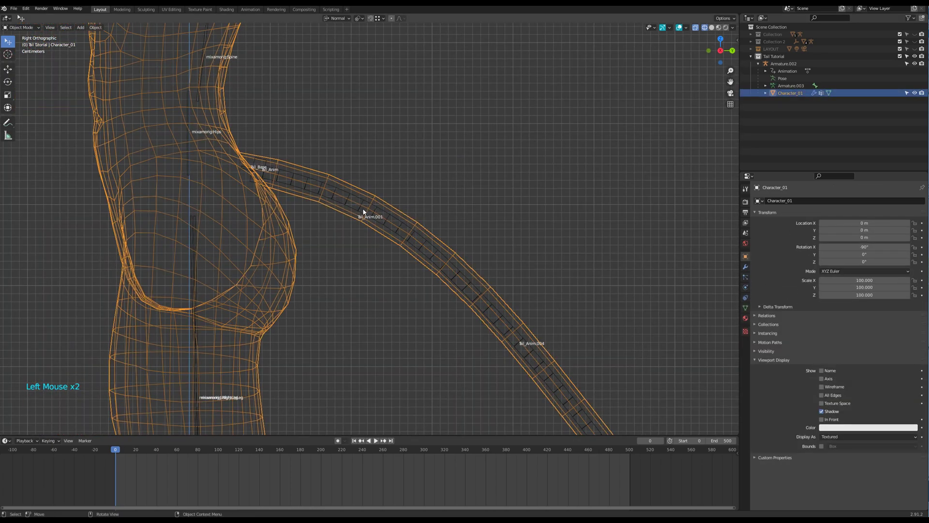
pyautogui.press('h')
# Step: Switch the armature to Pose Mode and isolate the linked tail bones by hiding all other bones
pyautogui.click(395, 233)
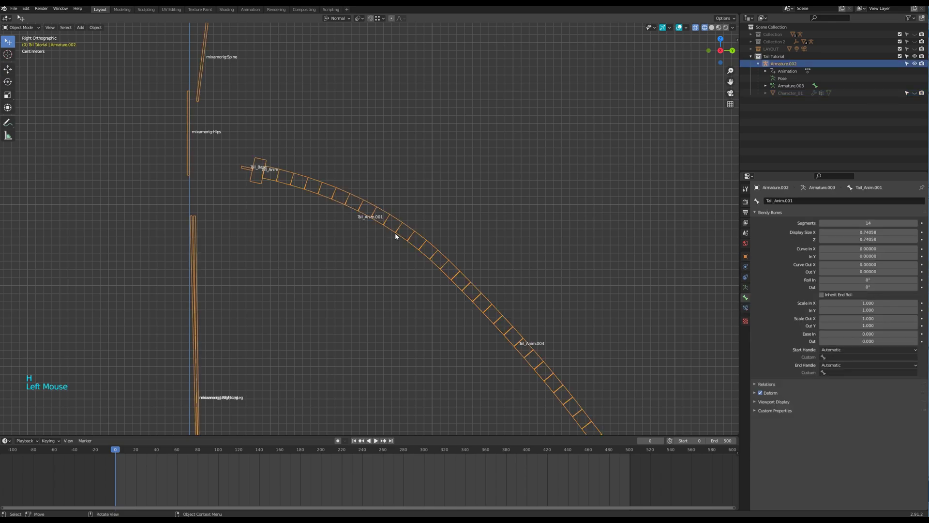
pyautogui.hotkey('ctrl', 'Tab')
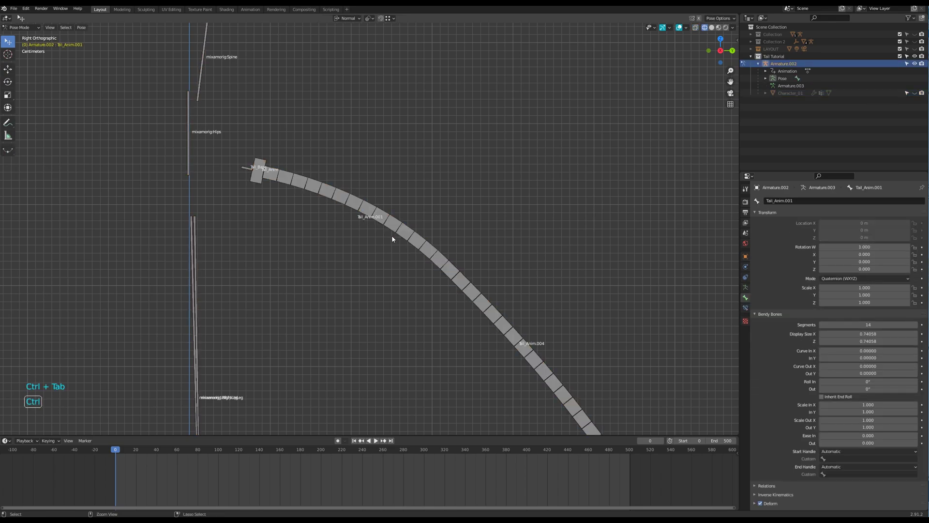
pyautogui.click(405, 238)
pyautogui.press('l')
pyautogui.scroll(-3, 436, 246)
pyautogui.keyDown('shift'); pyautogui.moveTo(451, 248); pyautogui.dragTo(404, 230, button='middle'); pyautogui.keyUp('shift')
pyautogui.hotkey('shift', 'h')
pyautogui.scroll(6, 310, 201)
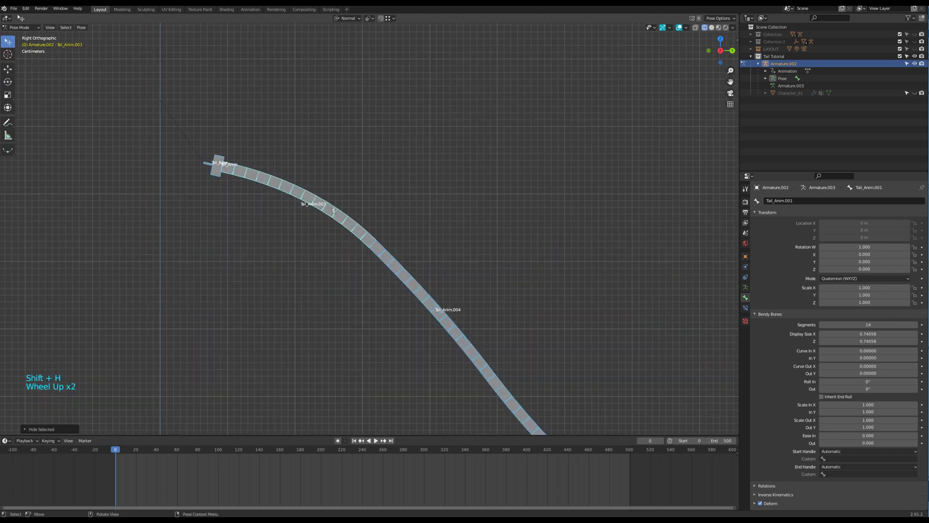
# Step: Rename the bone Tail_Anim.001 as Tail_1
pyautogui.click(304, 202)
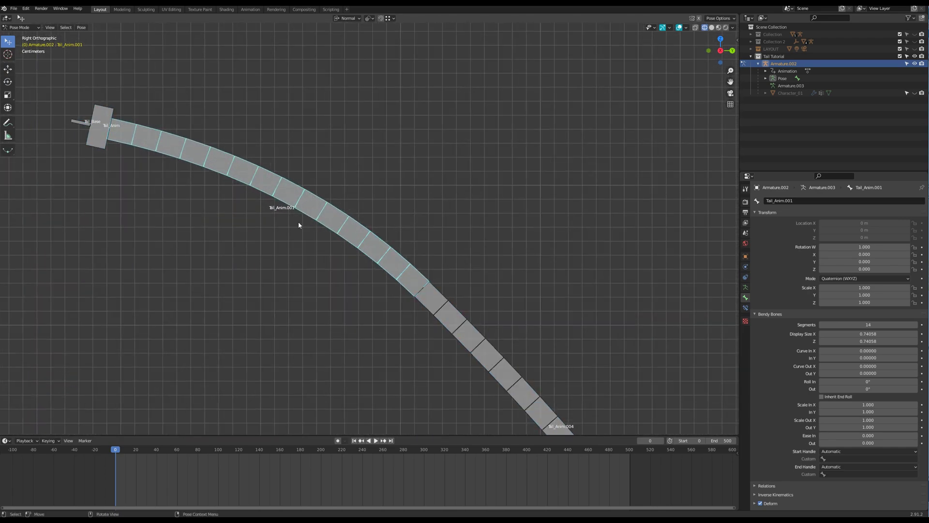
pyautogui.press('F2')
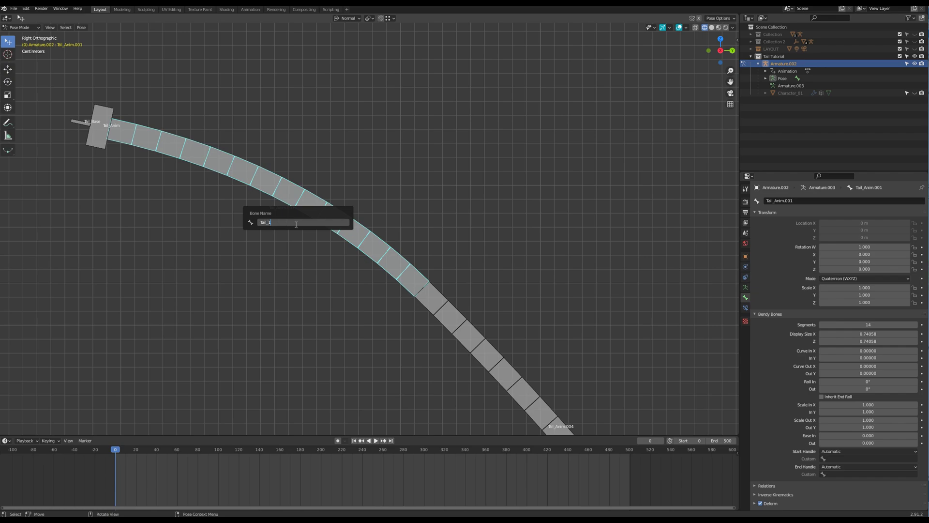
pyautogui.write('Tail_1')
pyautogui.press('Return')
# Step: Rename the bone Tail_Anim.004, second along the tail, as Tail_2
pyautogui.keyDown('shift'); pyautogui.moveTo(561, 422); pyautogui.dragTo(473, 269, button='middle'); pyautogui.keyUp('shift')
pyautogui.click(476, 283)
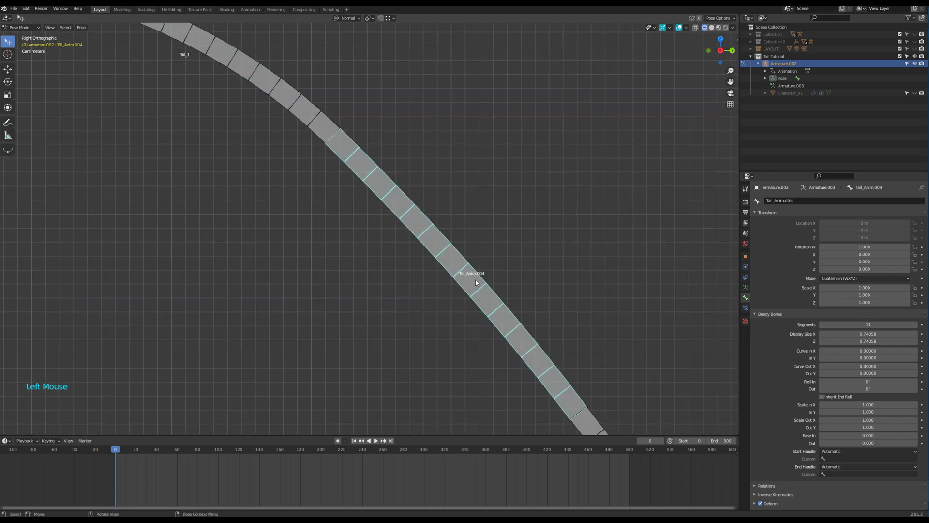
pyautogui.scroll(-2, 477, 282)
pyautogui.press('F2')
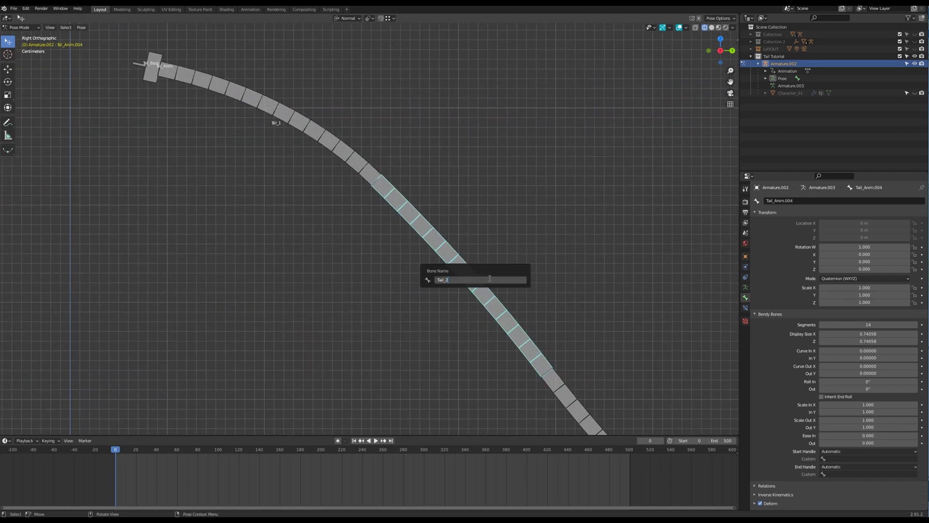
pyautogui.press('Return')
# Step: Rename the bone Tail_Anim.003, third along the tail, as Tail_3
pyautogui.scroll(-2, 550, 315)
pyautogui.keyDown('shift'); pyautogui.moveTo(550, 315); pyautogui.dragTo(465, 278, button='middle'); pyautogui.keyUp('shift')
pyautogui.click(465, 279)
pyautogui.press('F2')
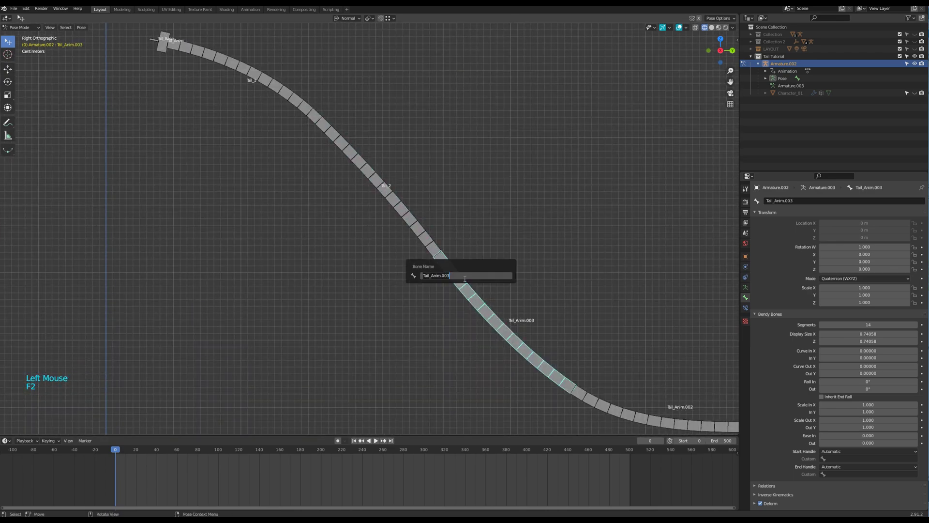
pyautogui.write('3')
pyautogui.press('Return')
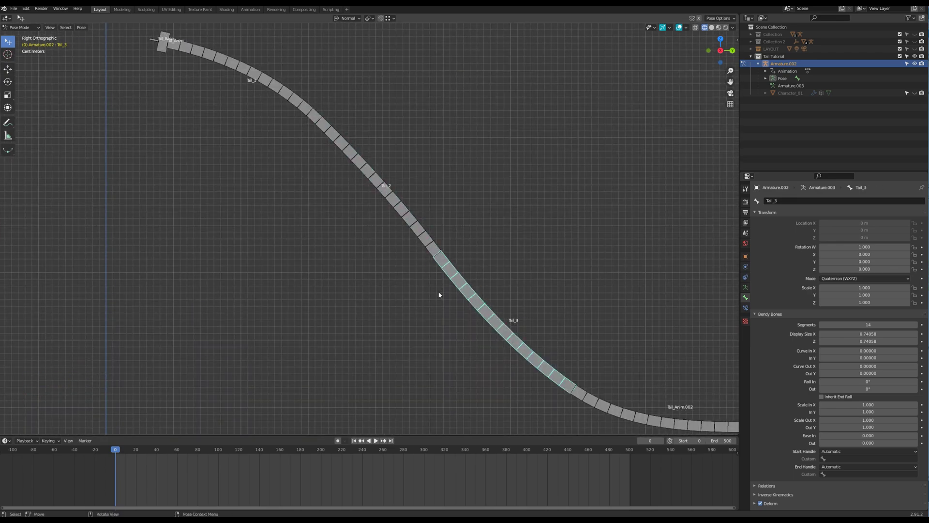
# Step: Rename the bone Tail_Anim.002, the last bendy bone before Tail_End, as Tail_4
pyautogui.keyDown('shift'); pyautogui.moveTo(623, 320); pyautogui.dragTo(499, 252, button='middle'); pyautogui.keyUp('shift')
pyautogui.click(542, 347)
pyautogui.press('F2')
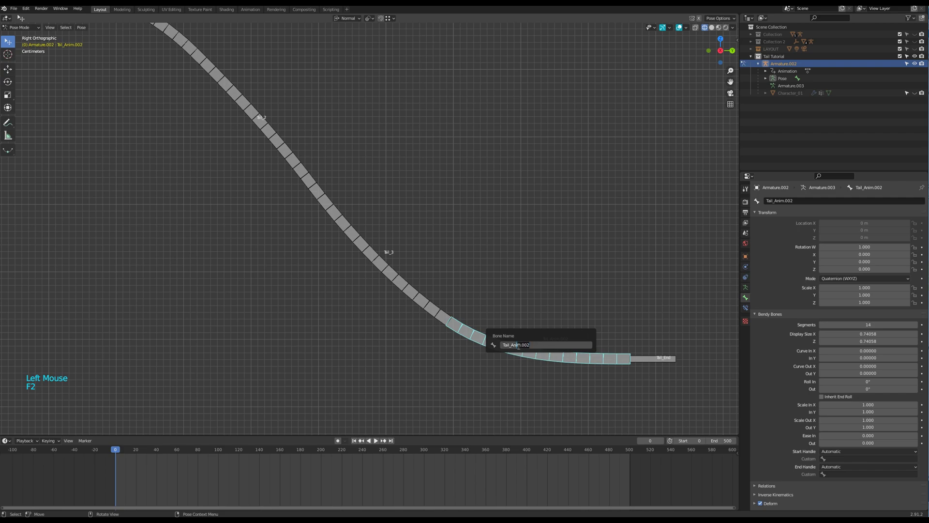
pyautogui.write('4')
pyautogui.press('Return')
# Step: Try rotating the Tail_Anim bone at the base of the tail chain
pyautogui.scroll(-2, 512, 347)
pyautogui.moveTo(411, 293); pyautogui.dragTo(396, 312, button='middle')
pyautogui.scroll(-3, 395, 314)
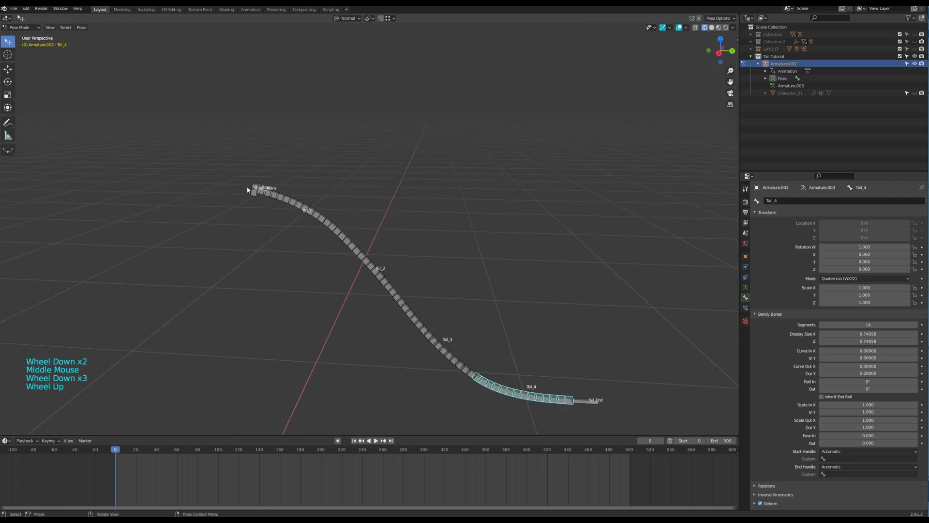
pyautogui.scroll(2, 247, 189)
pyautogui.click(256, 191)
pyautogui.scroll(-1, 371, 300)
pyautogui.press('r')
pyautogui.rightClick(401, 286)
pyautogui.keyDown('shift'); pyautogui.moveTo(392, 307); pyautogui.dragTo(407, 281, button='middle'); pyautogui.keyUp('shift')
pyautogui.moveTo(408, 281); pyautogui.dragTo(412, 260, button='middle')
pyautogui.press('KP_3')
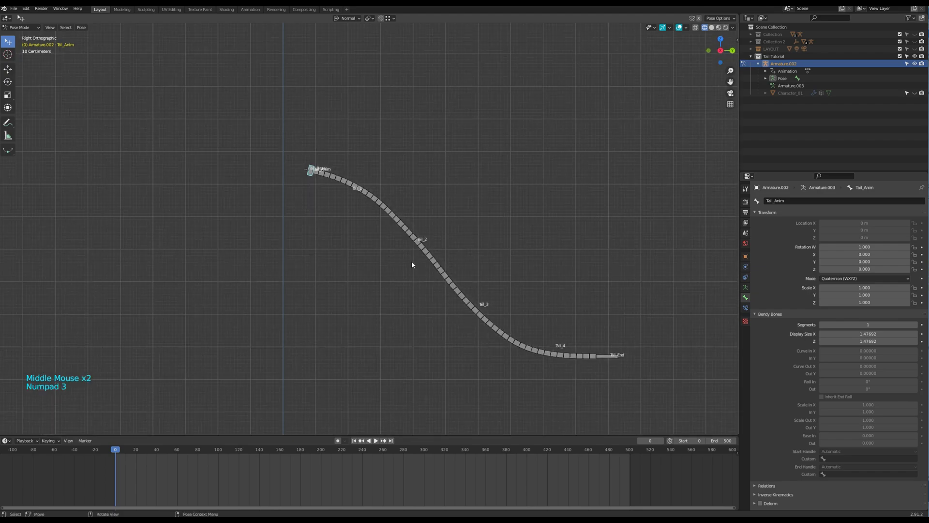
# Step: Return to Object Mode, reveal the hidden Character_01 mesh and display it selected in solid shading
pyautogui.scroll(2, 422, 273)
pyautogui.hotkey('ctrl', 'Tab')
pyautogui.hotkey('alt', 'h')
pyautogui.click(312, 228)
pyautogui.click(277, 221)
pyautogui.moveTo(280, 223); pyautogui.dragTo(310, 300, button='middle')
pyautogui.keyDown('shift'); pyautogui.moveTo(314, 305); pyautogui.dragTo(336, 268, button='middle'); pyautogui.keyUp('shift')
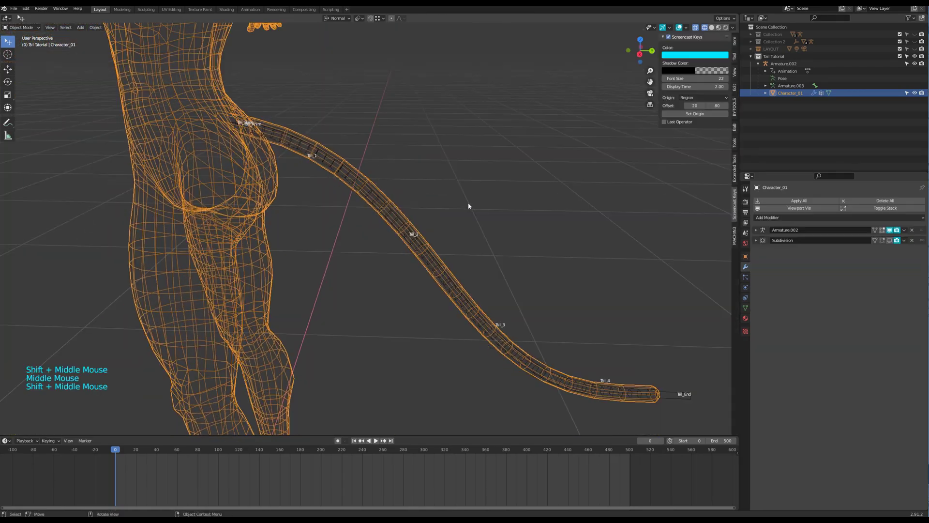
pyautogui.press('z')
pyautogui.moveTo(502, 214); pyautogui.dragTo(461, 256, button='middle')
# Step: Select the whole tail geometry by growing from an edge loop on it, and separate it into its own object
pyautogui.press('Tab')
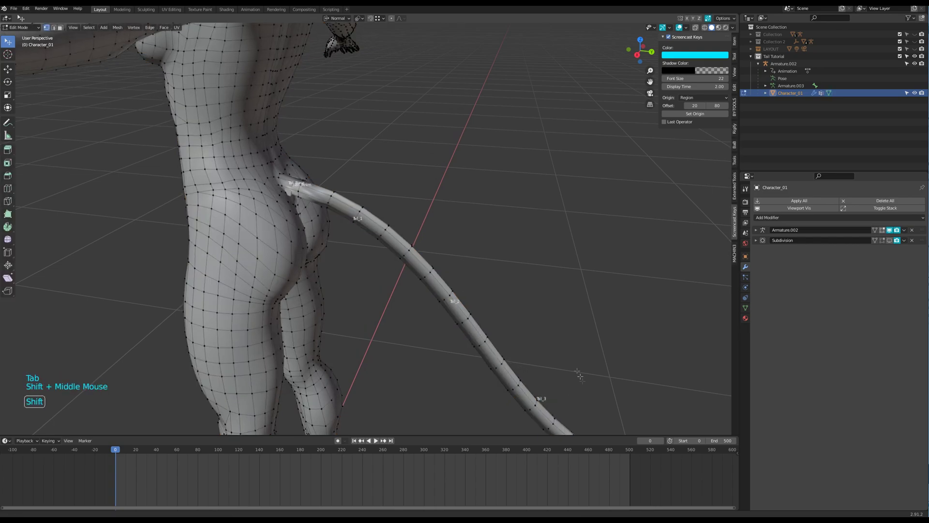
pyautogui.keyDown('shift'); pyautogui.moveTo(583, 384); pyautogui.dragTo(541, 322, button='middle'); pyautogui.keyUp('shift')
pyautogui.doubleClick(552, 393)
pyautogui.keyDown('shift'); pyautogui.moveTo(613, 369); pyautogui.dragTo(614, 352, button='middle'); pyautogui.keyUp('shift')
pyautogui.press('ctrl+KP_Add')
pyautogui.press('ctrl+KP_Add')
pyautogui.press('ctrl+KP_Add')
pyautogui.press('ctrl+KP_Add')
pyautogui.press('ctrl+KP_Add')
pyautogui.press('ctrl+KP_Add')
pyautogui.press('ctrl+KP_Add')
pyautogui.press('ctrl+KP_Add')
pyautogui.press('ctrl+KP_Add')
pyautogui.press('ctrl+KP_Add')
pyautogui.press('ctrl+KP_Add')
pyautogui.press('ctrl+KP_Add')
pyautogui.press('ctrl+KP_Add')
pyautogui.press('ctrl+KP_Add')
pyautogui.press('ctrl+KP_Add')
pyautogui.press('ctrl+KP_Add')
pyautogui.press('ctrl+KP_Add')
pyautogui.press('ctrl+KP_Add')
pyautogui.press('ctrl+KP_Add')
pyautogui.press('ctrl+KP_Add')
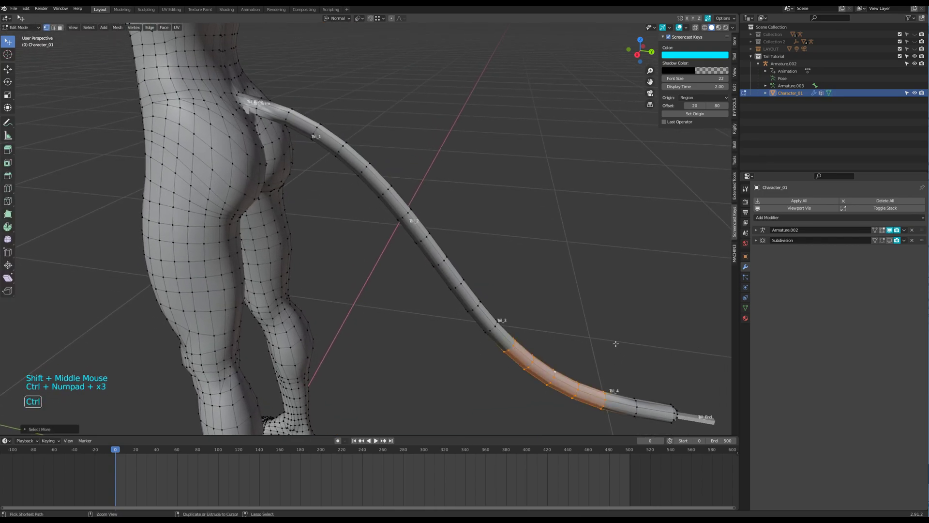
pyautogui.keyDown('shift'); pyautogui.moveTo(607, 281); pyautogui.dragTo(590, 305, button='middle'); pyautogui.keyUp('shift')
pyautogui.press('p')
pyautogui.click(568, 302)
pyautogui.keyDown('shift'); pyautogui.moveTo(524, 281); pyautogui.dragTo(543, 313, button='middle'); pyautogui.keyUp('shift')
pyautogui.press('Tab')
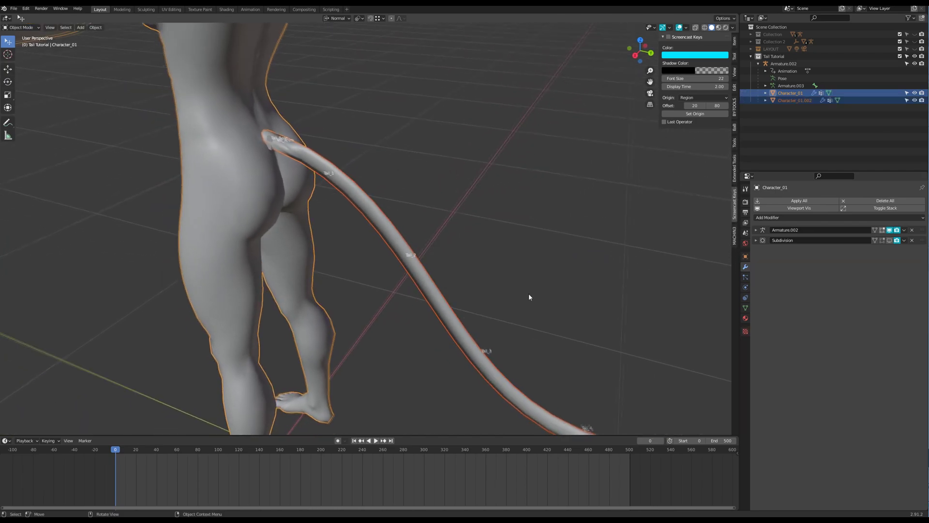
# Step: Hide the Character_01 body mesh and show the separated tail mesh selected in wireframe
pyautogui.moveTo(529, 294); pyautogui.dragTo(329, 277, button='middle')
pyautogui.click(457, 314)
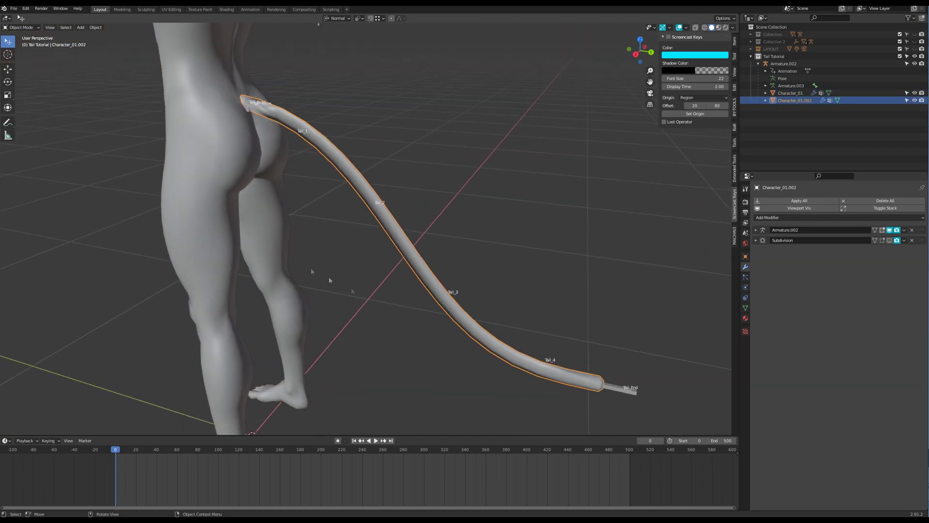
pyautogui.click(286, 245)
pyautogui.press('h')
pyautogui.press('z')
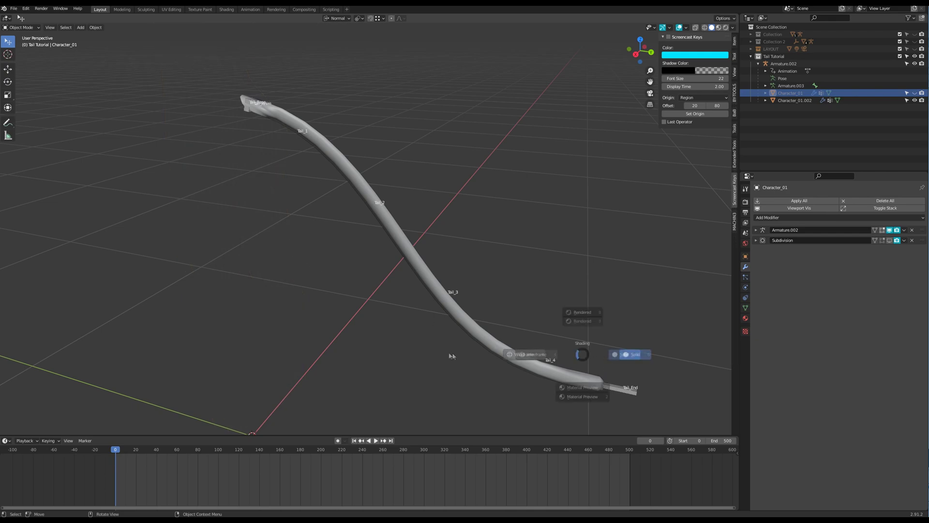
pyautogui.click(552, 355)
pyautogui.click(584, 372)
# Step: Delete all vertex groups from the separated tail mesh and parent it to the armature with automatic weights
pyautogui.click(746, 308)
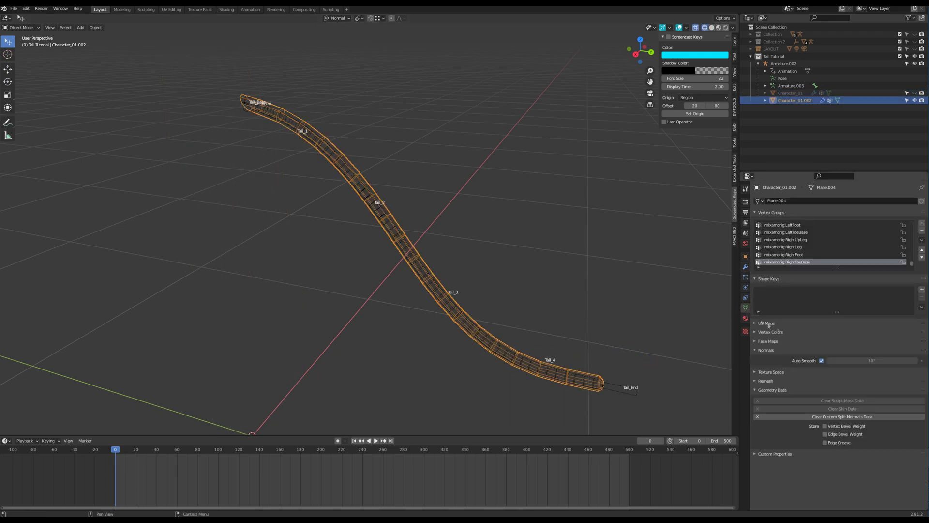
pyautogui.click(921, 239)
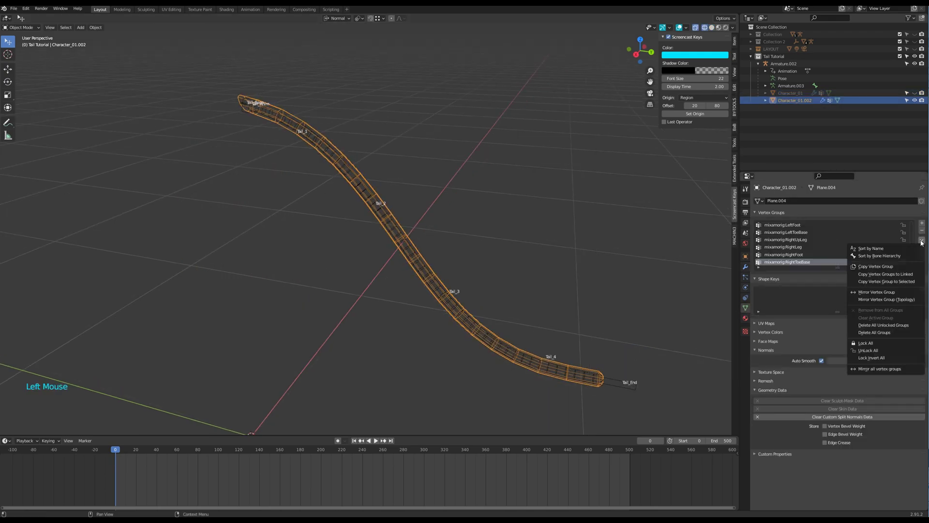
pyautogui.click(842, 329)
pyautogui.keyDown('shift'); pyautogui.click(624, 383); pyautogui.keyUp('shift')
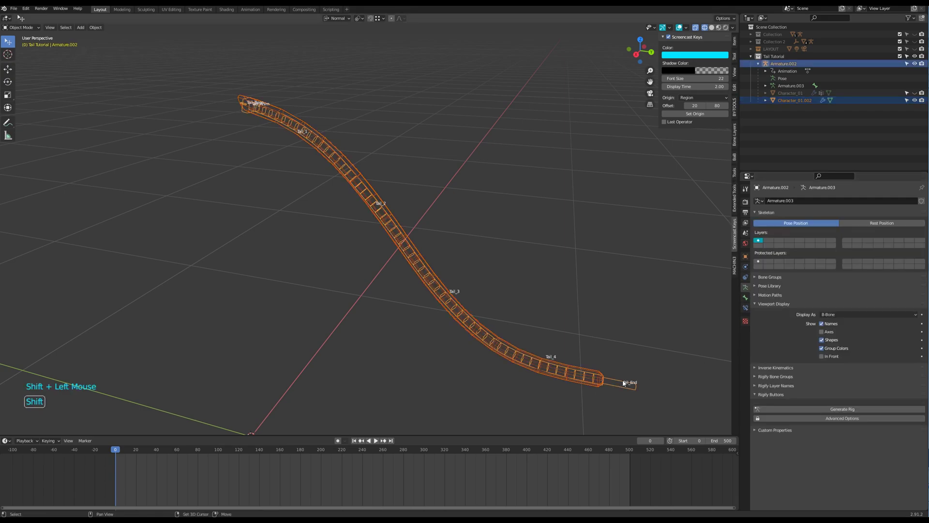
pyautogui.hotkey('ctrl', 'p')
pyautogui.click(600, 413)
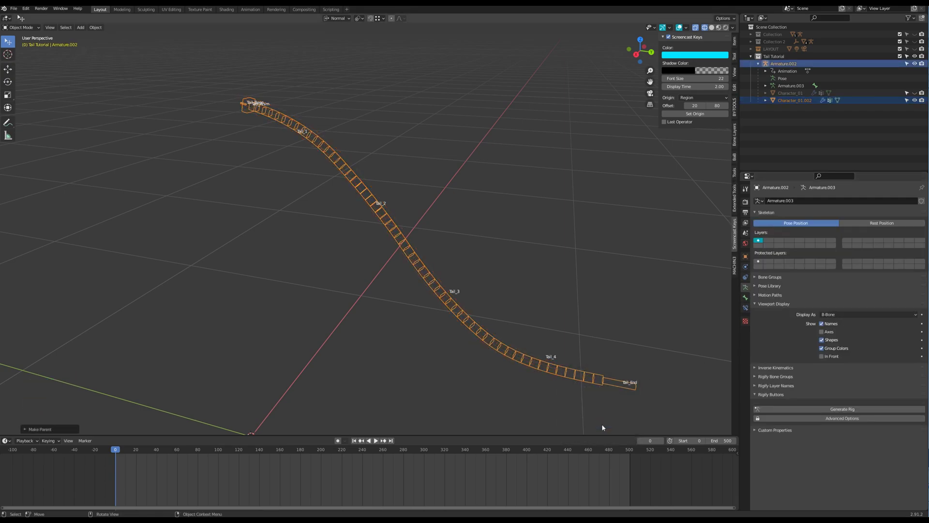
# Step: Clear the location, rotation and scale of the separated tail mesh Character_01.002
pyautogui.click(793, 101)
pyautogui.press('KP_Decimal')
pyautogui.hotkey('alt', 'g')
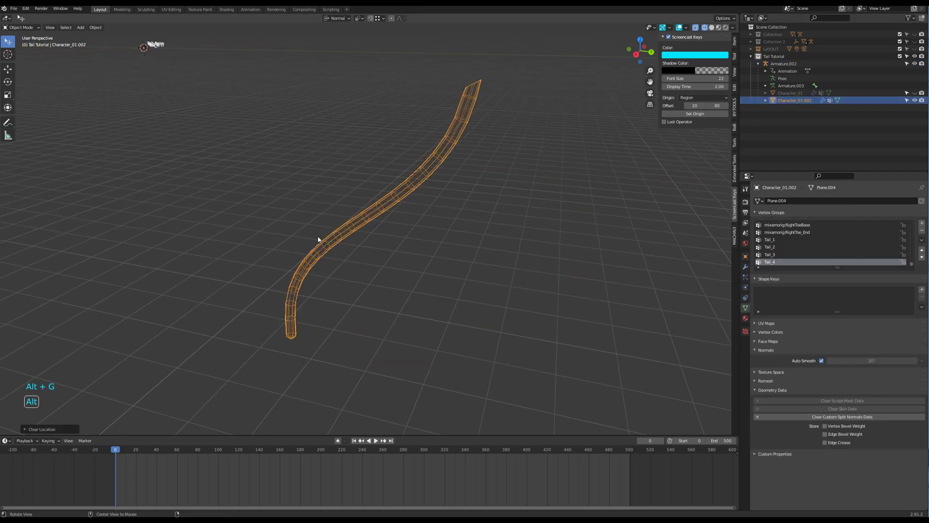
pyautogui.hotkey('alt', 'r')
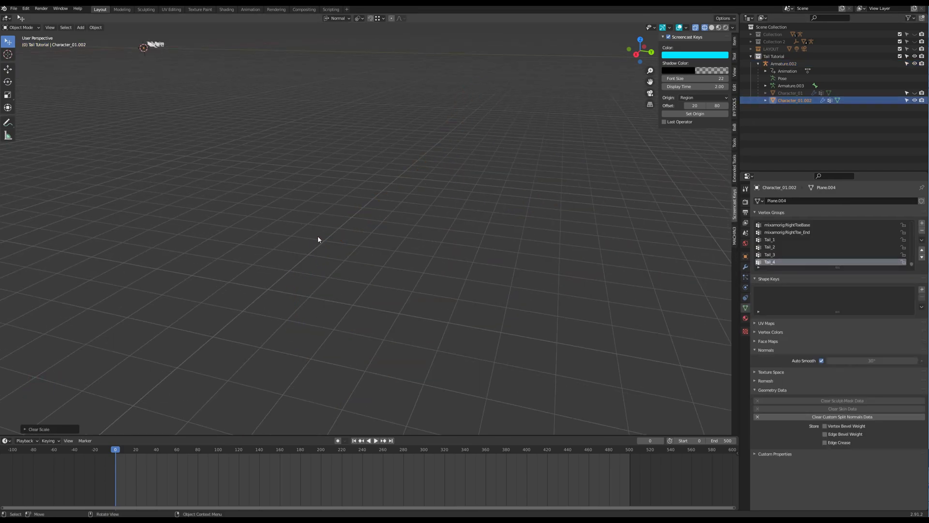
pyautogui.press('KP_Decimal')
pyautogui.moveTo(318, 239); pyautogui.dragTo(357, 260, button='middle')
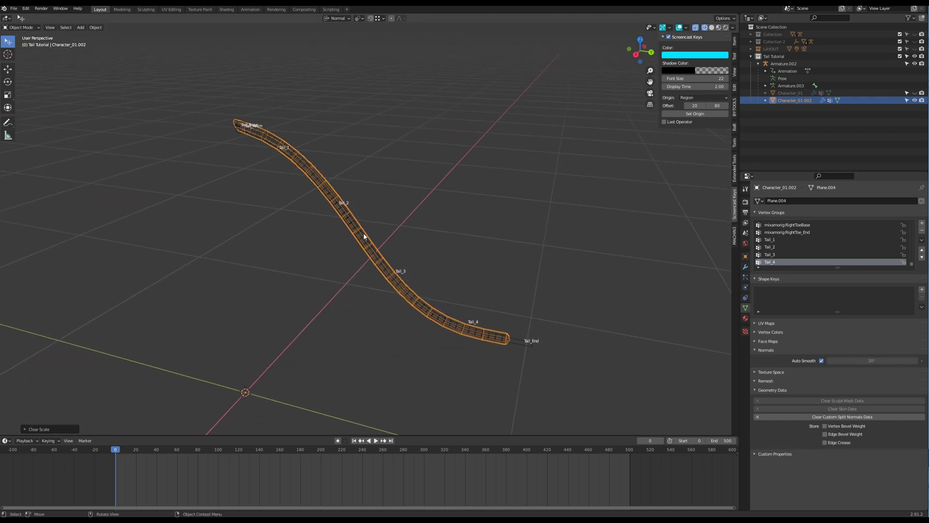
# Step: Reveal the hidden body mesh and join the tail mesh into Character_01
pyautogui.hotkey('alt', 'h')
pyautogui.keyDown('shift'); pyautogui.moveTo(251, 163); pyautogui.dragTo(324, 224, button='middle'); pyautogui.keyUp('shift')
pyautogui.scroll(2, 324, 223)
pyautogui.click(344, 190)
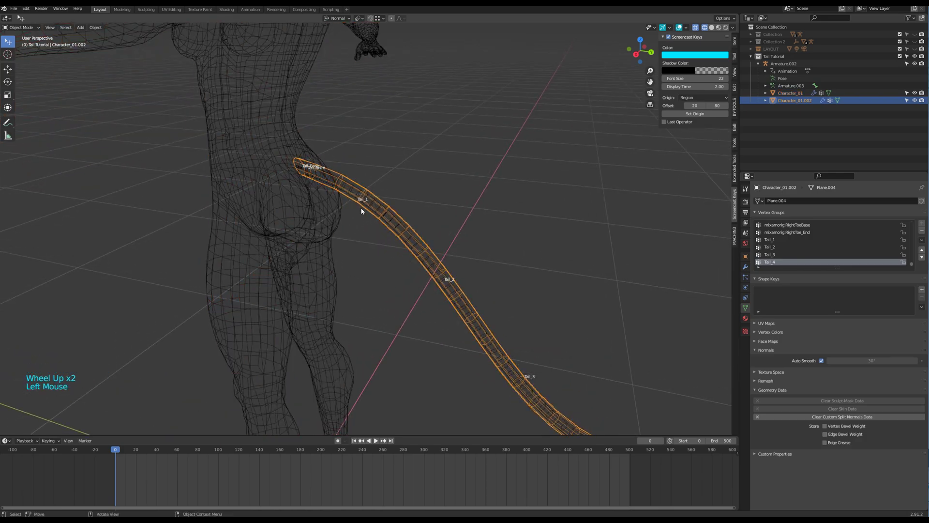
pyautogui.keyDown('shift'); pyautogui.click(336, 215); pyautogui.keyUp('shift')
pyautogui.hotkey('ctrl', 'j')
# Step: Enter Edit Mode on Character_01 in solid shading and turn on the vertex weight display
pyautogui.scroll(2, 320, 219)
pyautogui.moveTo(337, 216); pyautogui.dragTo(317, 222, button='middle')
pyautogui.press('Tab')
pyautogui.press('z')
pyautogui.press('q')
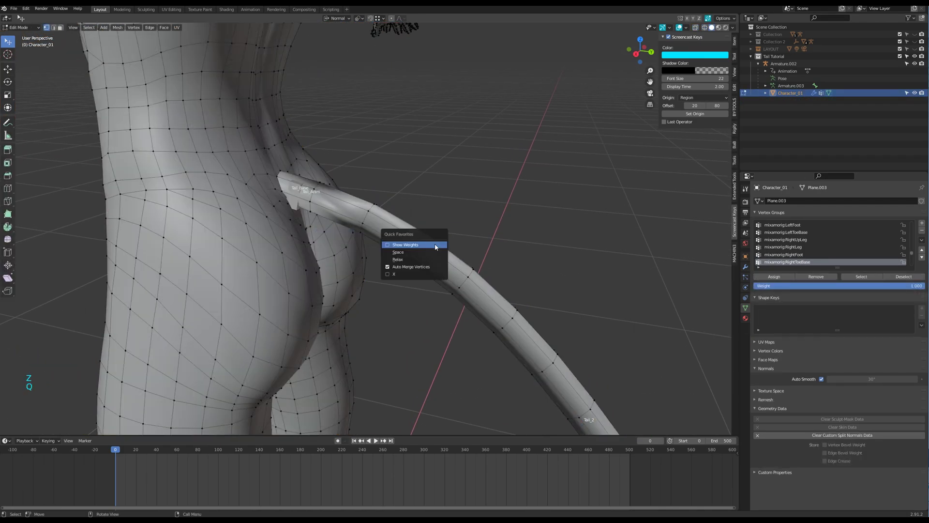
pyautogui.click(437, 247)
# Step: Examine the weights of the vertex groups Tail_4, Tail_3, Tail_2 and Tail_1 on the tail
pyautogui.moveTo(912, 255); pyautogui.dragTo(912, 280)
pyautogui.click(771, 262)
pyautogui.click(771, 255)
pyautogui.click(771, 248)
pyautogui.click(772, 241)
pyautogui.moveTo(339, 217); pyautogui.dragTo(345, 182, button='middle')
pyautogui.scroll(4, 315, 173)
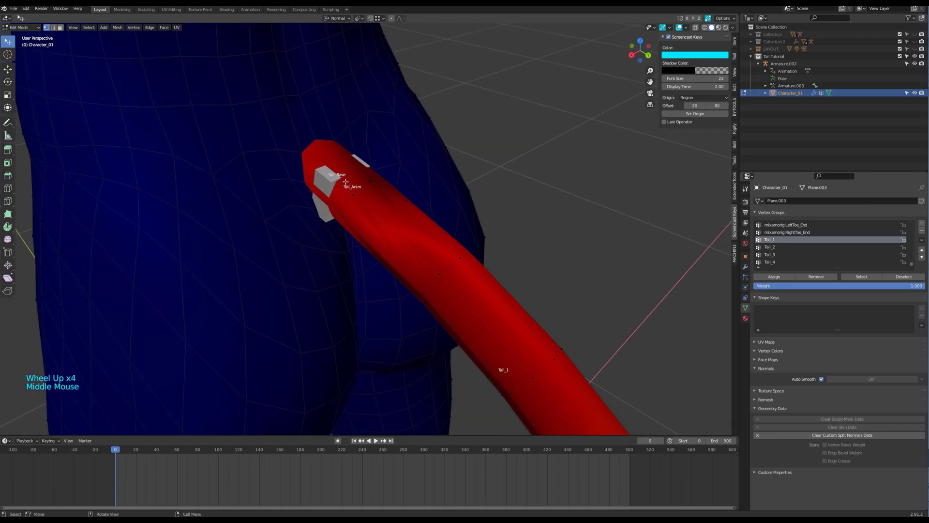
# Step: Select the linked tail geometry and isolate it by hiding the rest of the mesh
pyautogui.press('l')
pyautogui.scroll(-3, 430, 236)
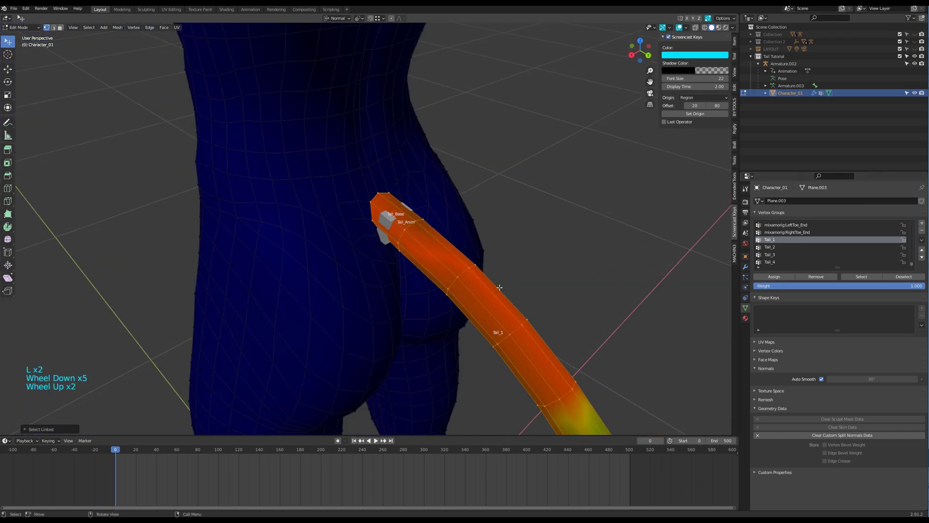
pyautogui.hotkey('shift', 'h')
pyautogui.scroll(4, 382, 206)
pyautogui.scroll(1, 383, 206)
# Step: Remove the edge loop at the open base of the tail from all vertex groups
pyautogui.doubleClick(359, 195)
pyautogui.moveTo(359, 194); pyautogui.dragTo(414, 201, button='middle')
pyautogui.click(815, 277)
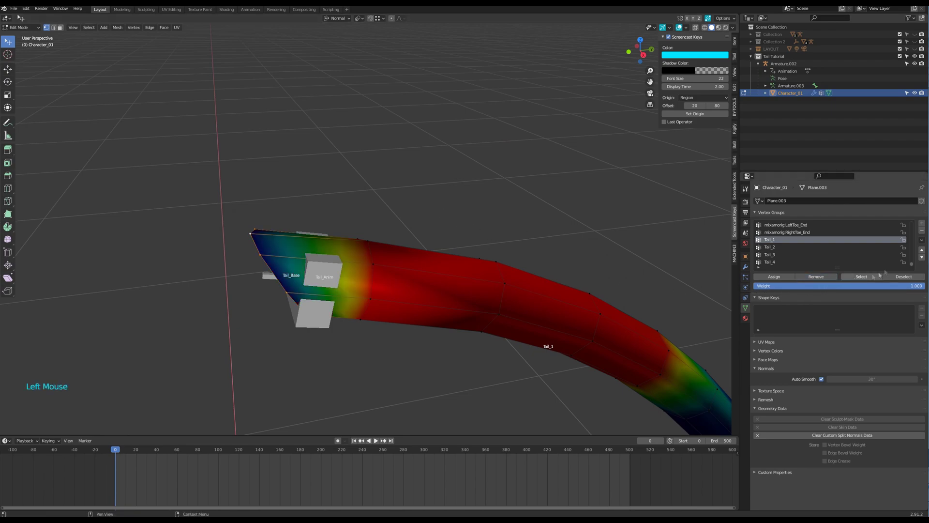
pyautogui.click(922, 241)
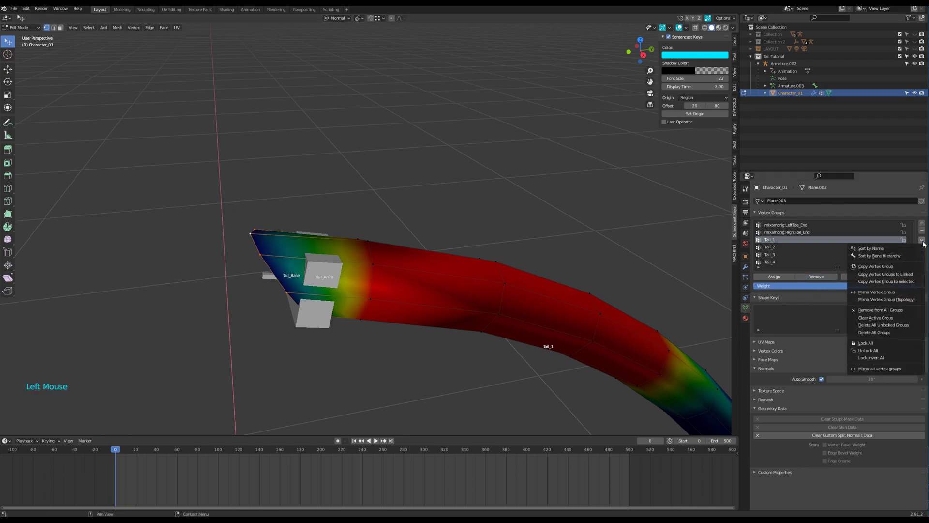
pyautogui.click(897, 312)
# Step: Assign the tail's base edge loop to the mixamorig:Hips vertex group with weight 1.000
pyautogui.moveTo(911, 263); pyautogui.dragTo(913, 226)
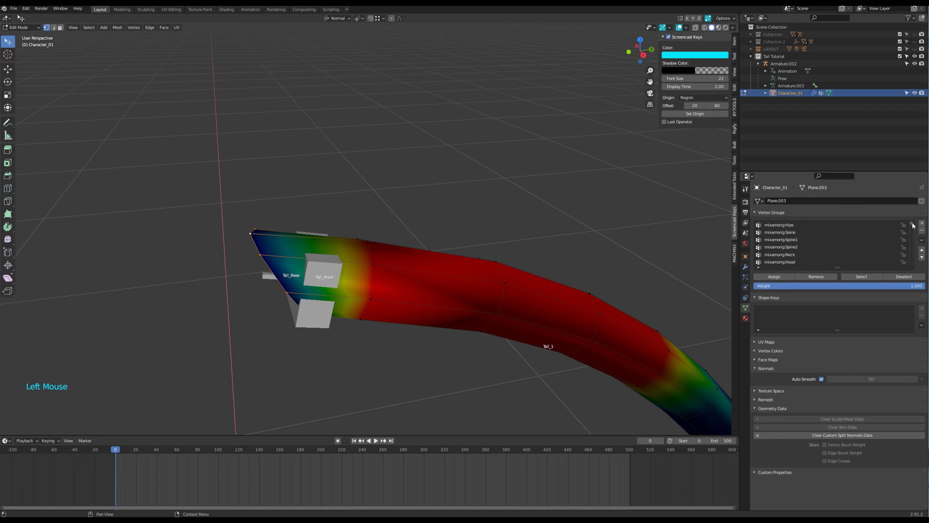
pyautogui.click(800, 225)
pyautogui.click(773, 276)
pyautogui.click(773, 276)
pyautogui.moveTo(435, 242); pyautogui.dragTo(465, 256, button='middle')
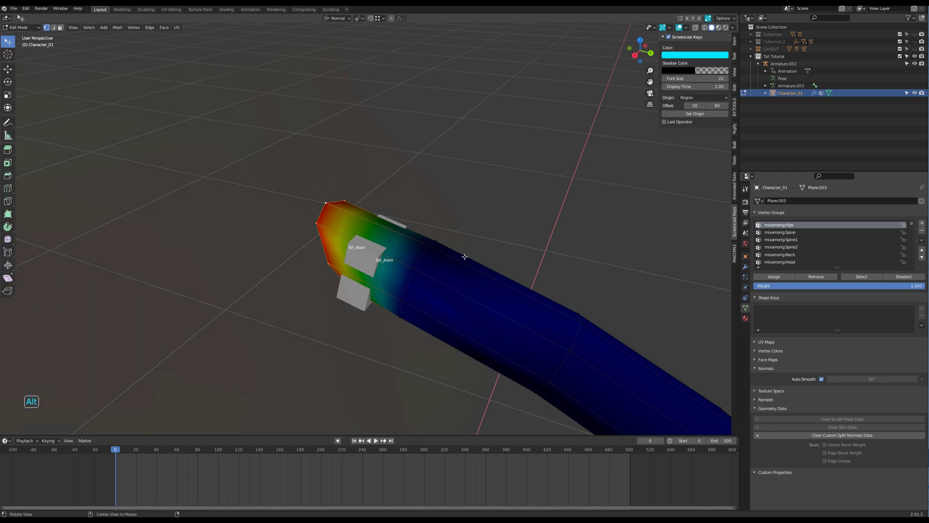
# Step: Reveal the hidden body geometry in see-through display and turn off the vertex weight display
pyautogui.hotkey('alt', 'h')
pyautogui.moveTo(458, 257); pyautogui.dragTo(436, 251, button='middle')
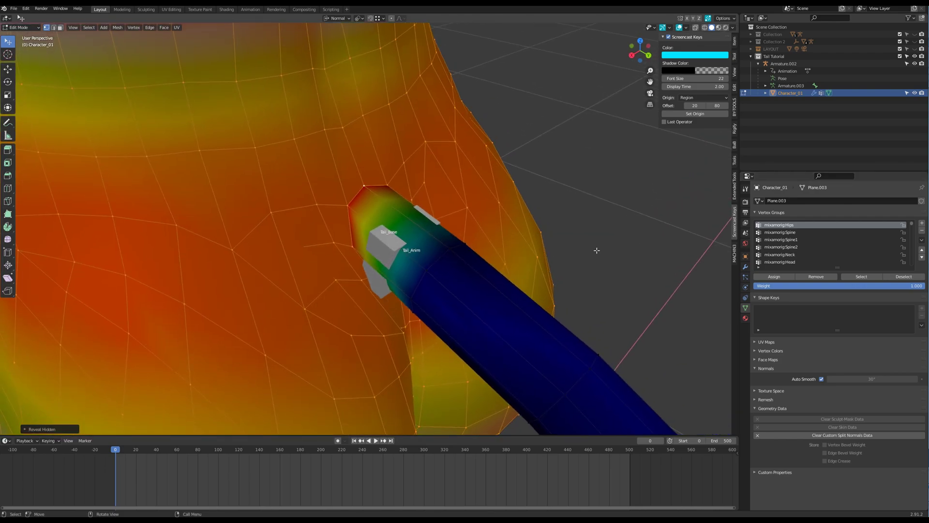
pyautogui.hotkey('alt', 'z')
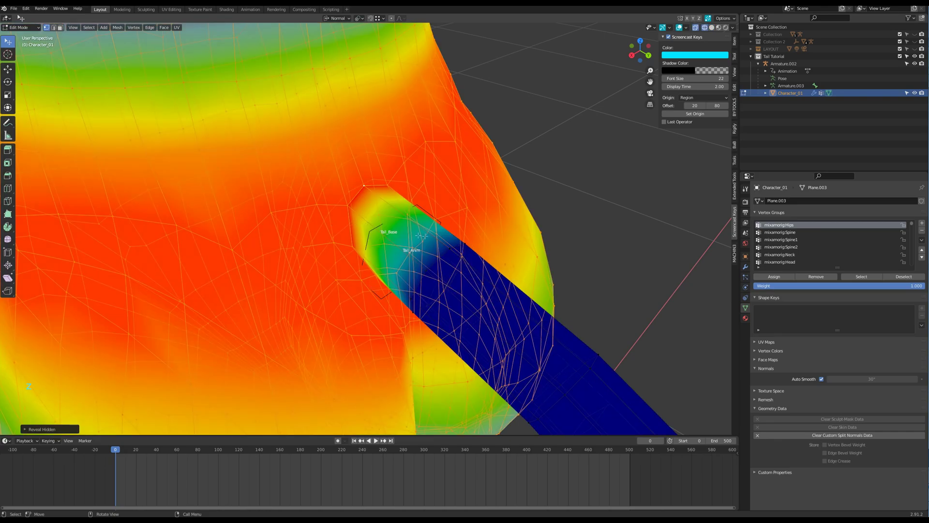
pyautogui.press('q')
pyautogui.click(471, 242)
pyautogui.click(608, 253)
# Step: Select the vertices where the tail base meets the body and merge them by distance
pyautogui.moveTo(463, 251); pyautogui.dragTo(459, 257, button='middle')
pyautogui.press('c')
pyautogui.moveTo(426, 214)
pyautogui.mouseDown()
pyautogui.moveTo(357, 197)
pyautogui.moveTo(383, 264)
pyautogui.moveTo(422, 243)
pyautogui.mouseUp()
pyautogui.moveTo(620, 251); pyautogui.dragTo(541, 346, button='middle')
pyautogui.rightClick(541, 347)
pyautogui.keyDown('ctrl'); pyautogui.keyDown('shift'); pyautogui.moveTo(560, 353); pyautogui.dragTo(448, 380, button='right'); pyautogui.keyUp('shift'); pyautogui.keyUp('ctrl')
pyautogui.scroll(1, 369, 210)
pyautogui.press('m')
pyautogui.click(331, 192)
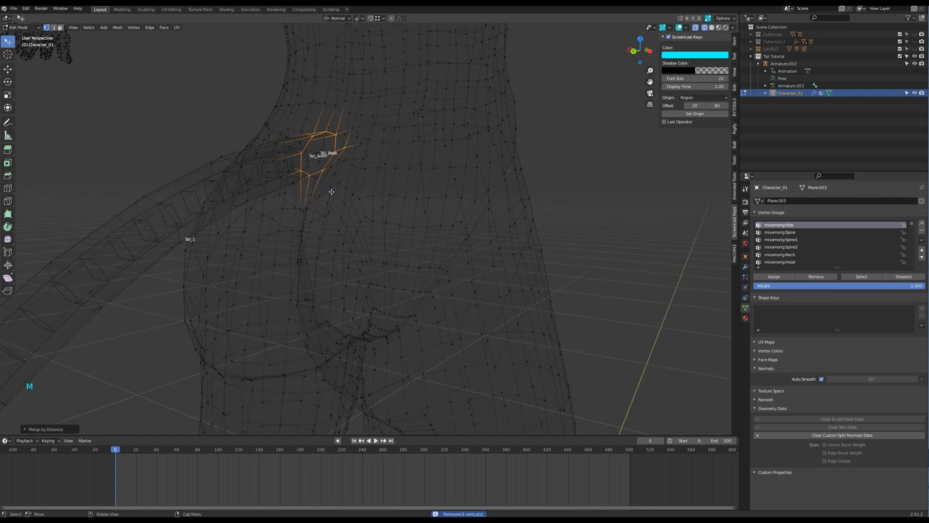
# Step: Return to Object Mode in solid shading and enable the Subdivision modifier of Character_01 in the viewport
pyautogui.hotkey('shift', 'z')
pyautogui.moveTo(347, 203)
pyautogui.mouseDown(button='middle')
pyautogui.moveTo(420, 232)
pyautogui.moveTo(484, 219)
pyautogui.moveTo(503, 227)
pyautogui.mouseUp(button='middle')
pyautogui.press('Tab')
pyautogui.scroll(-1, 579, 251)
pyautogui.moveTo(579, 252); pyautogui.dragTo(581, 241, button='middle')
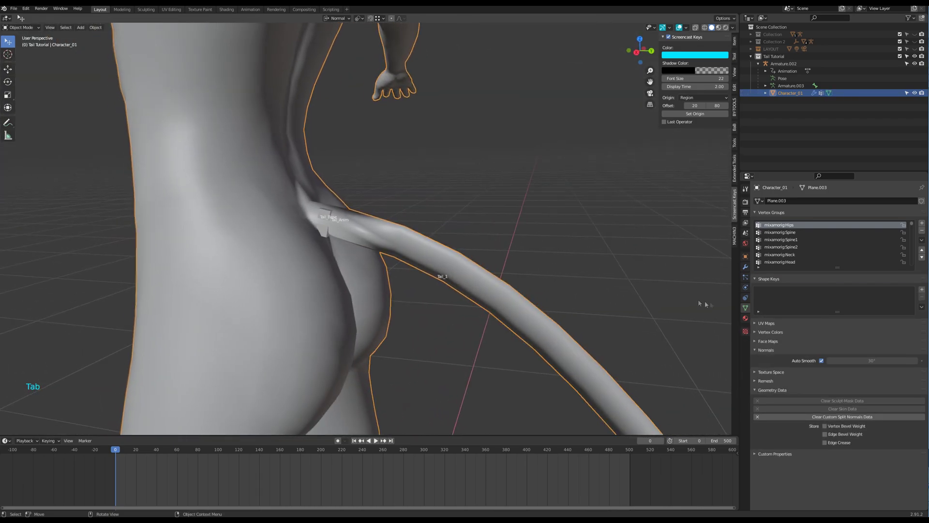
pyautogui.click(745, 267)
pyautogui.click(890, 241)
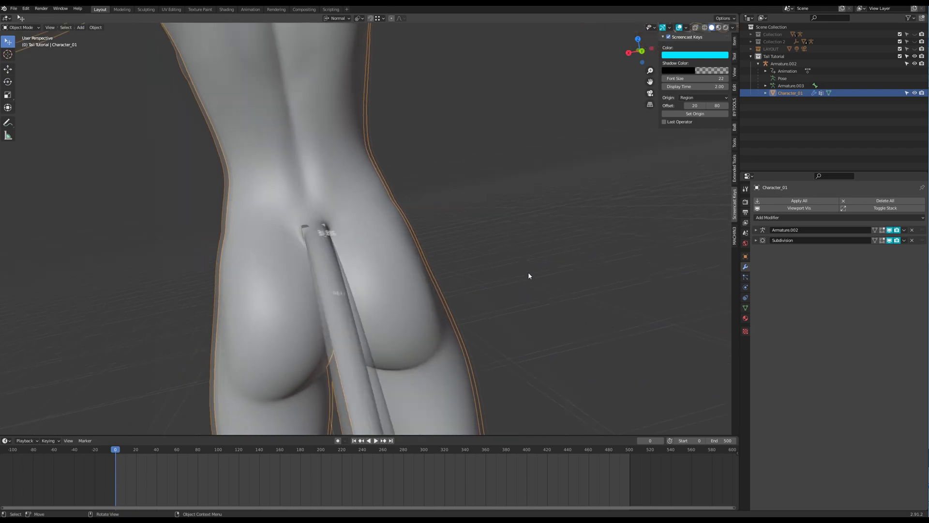
# Step: Put the armature in Pose Mode and rotate the Tail_Anim bone about 26° around the global Z axis
pyautogui.click(329, 271)
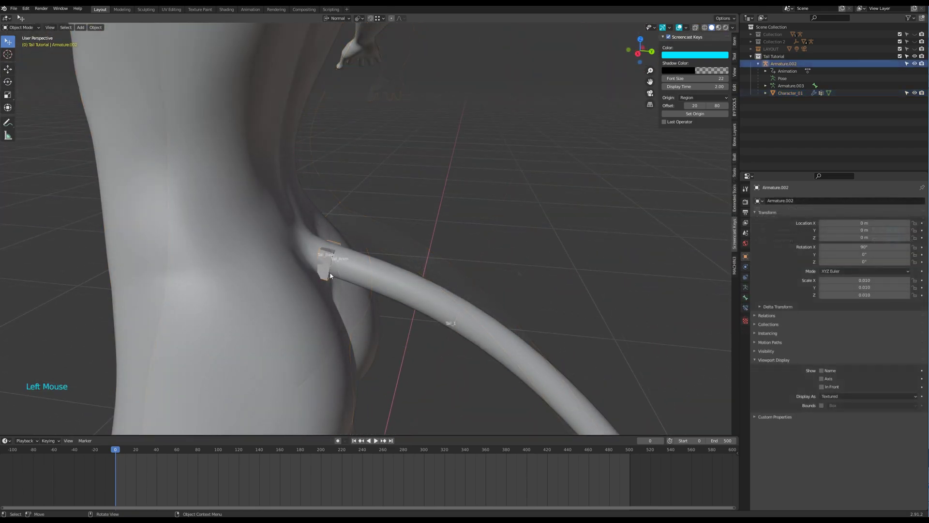
pyautogui.hotkey('ctrl', 'Tab')
pyautogui.click(324, 274)
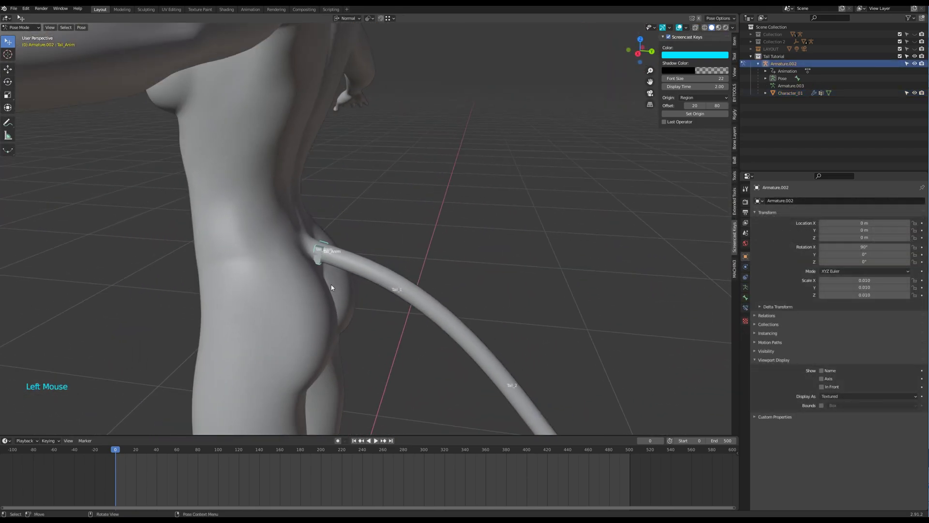
pyautogui.press('r')
pyautogui.press('z')
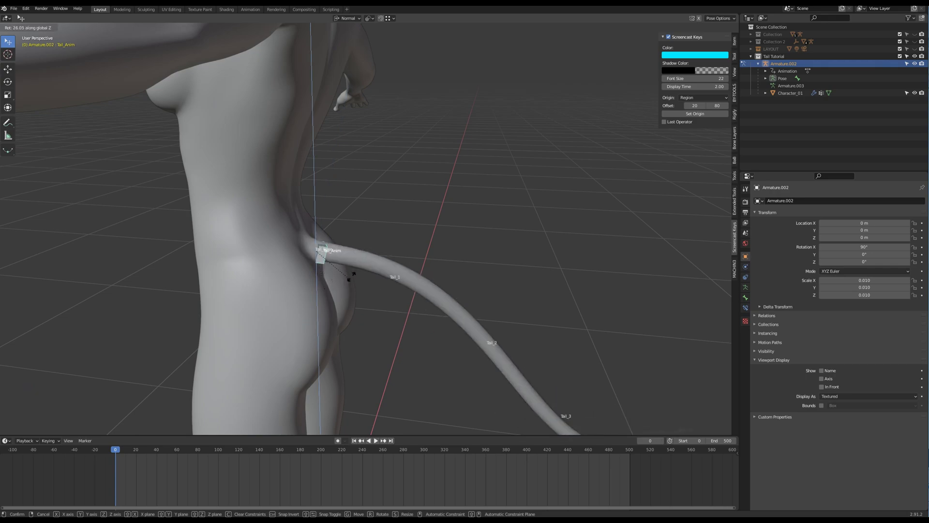
pyautogui.click(350, 277)
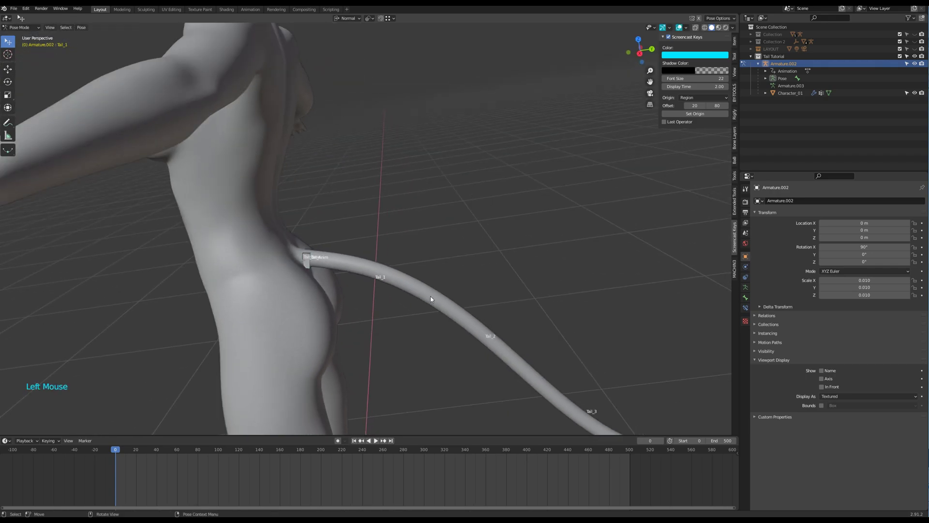
pyautogui.press('z')
pyautogui.moveTo(430, 296); pyautogui.dragTo(435, 279)
pyautogui.rightClick(434, 281)
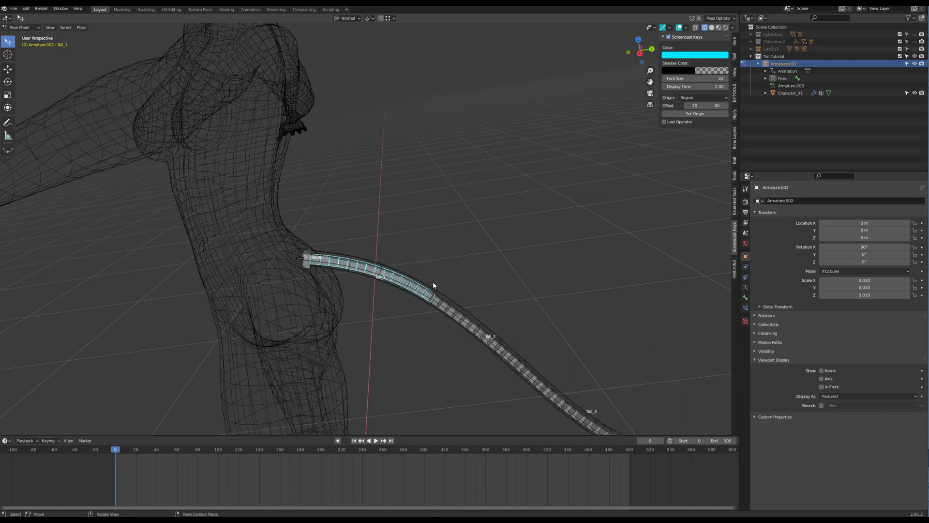
pyautogui.press('z')
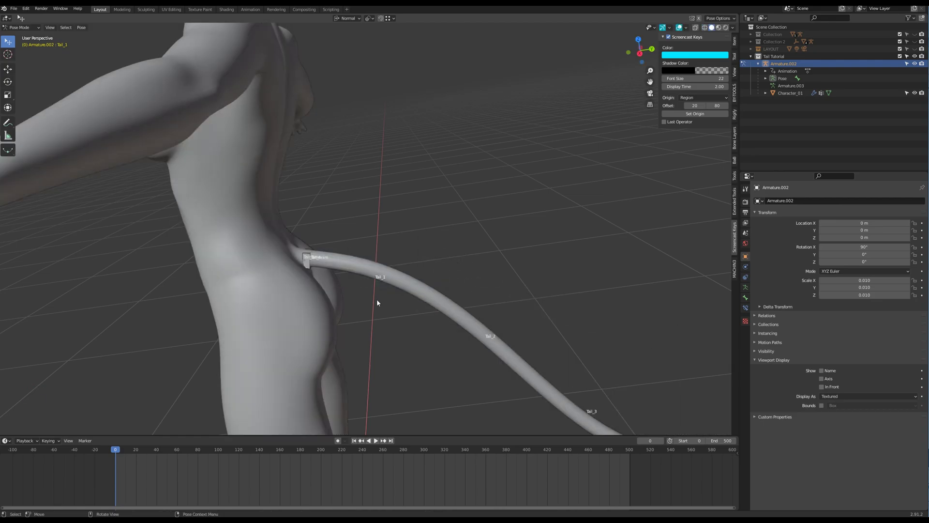
# Step: Return to Object Mode, disable Character_01's Subdivision modifier in the viewport and hide the character
pyautogui.hotkey('ctrl', 'Tab')
pyautogui.click(310, 303)
pyautogui.click(889, 241)
pyautogui.press('h')
# Step: Add a Single Vert mesh object at the world origin
pyautogui.scroll(-5, 497, 307)
pyautogui.moveTo(497, 307); pyautogui.dragTo(490, 318, button='middle')
pyautogui.scroll(2, 421, 363)
pyautogui.moveTo(421, 363)
pyautogui.mouseDown(button='middle')
pyautogui.moveTo(415, 381)
pyautogui.moveTo(406, 372)
pyautogui.moveTo(433, 370)
pyautogui.mouseUp(button='middle')
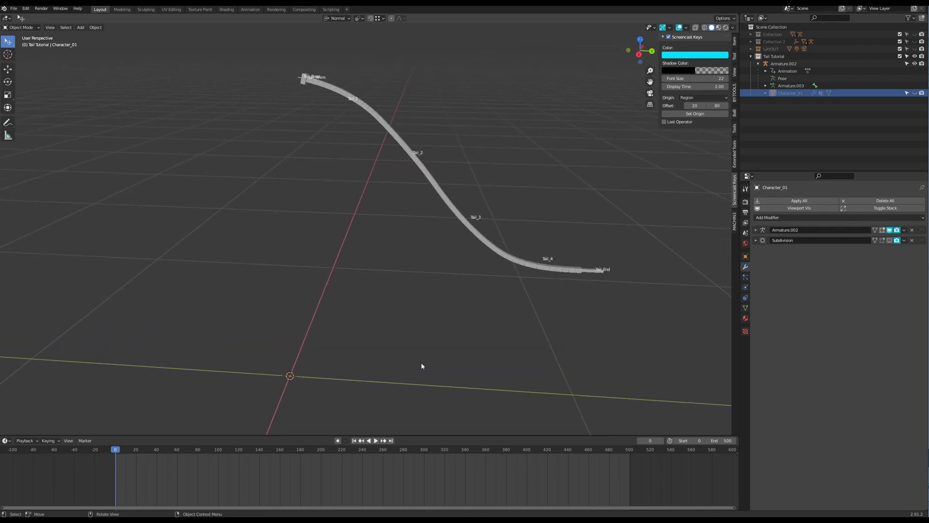
pyautogui.hotkey('shift', 'a')
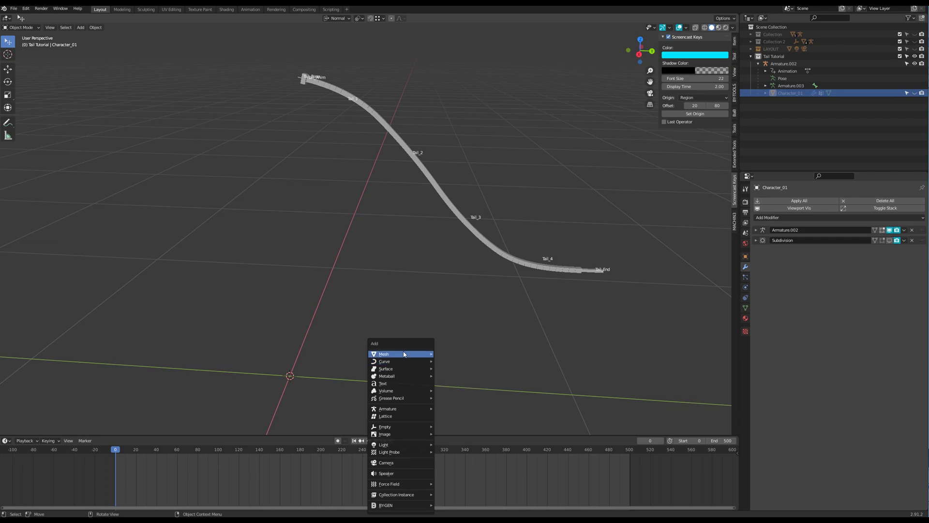
pyautogui.moveTo(405, 354)
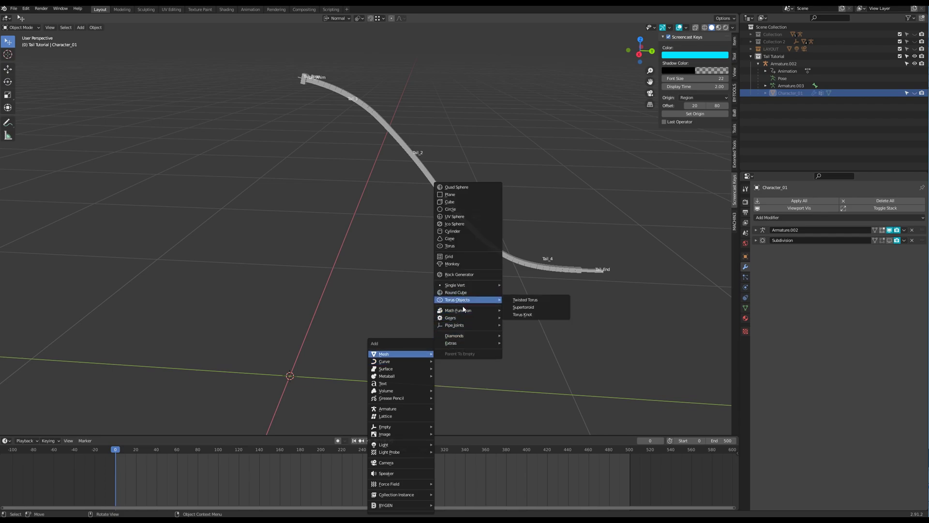
pyautogui.moveTo(472, 285)
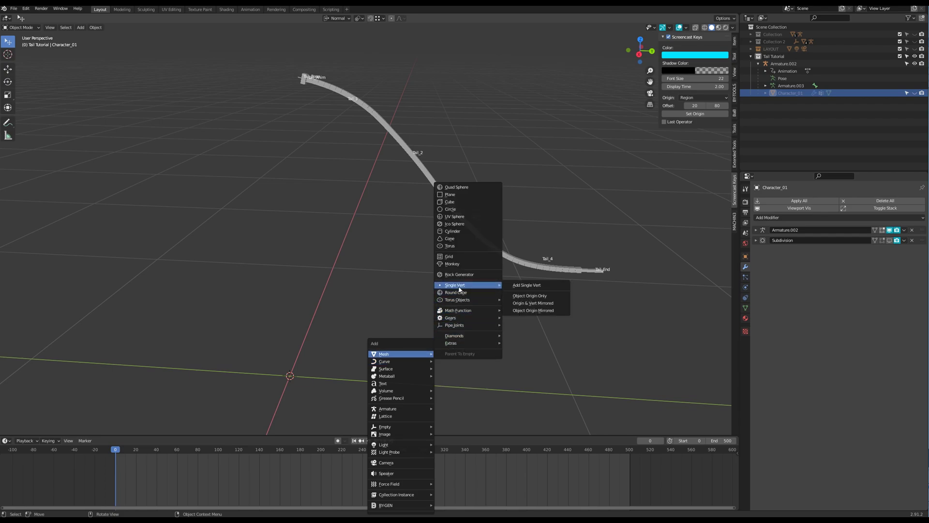
pyautogui.click(530, 286)
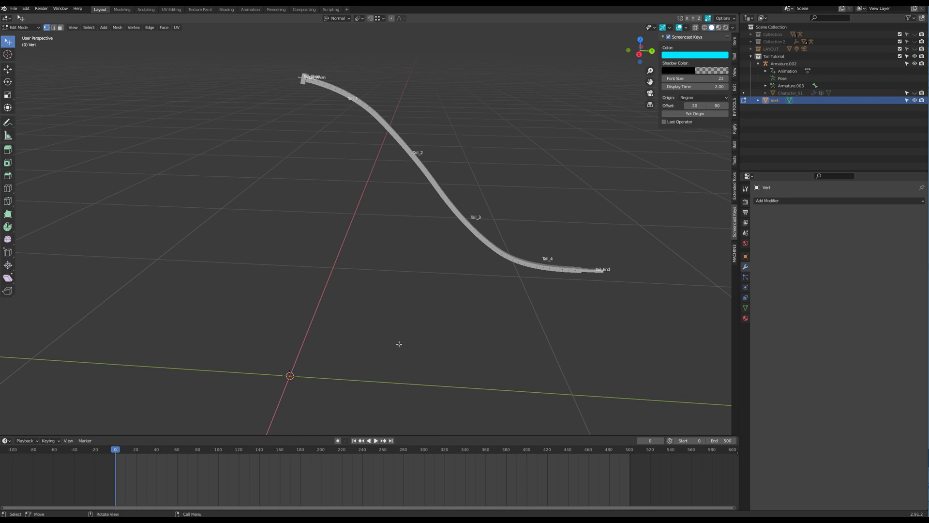
# Step: Create a vertex group named Target, assign the single vertex to it, and return to Object Mode
pyautogui.scroll(8, 341, 371)
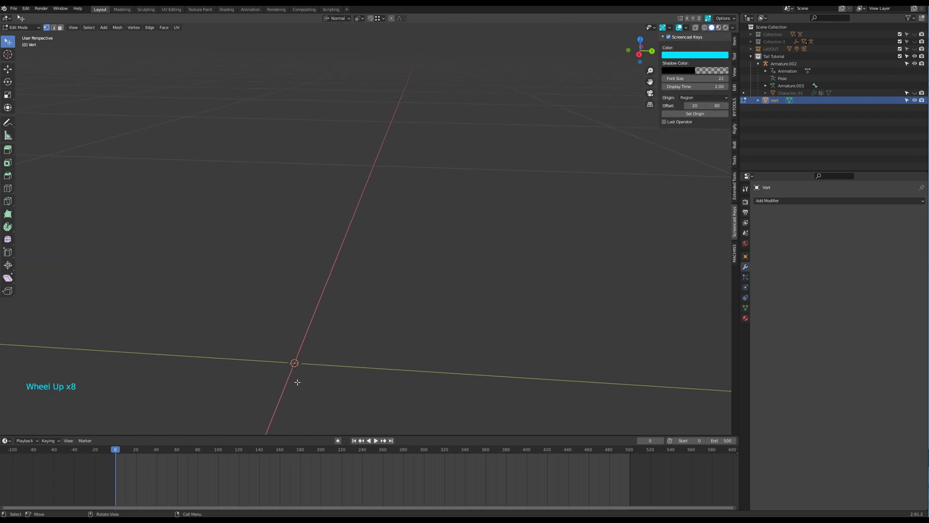
pyautogui.click(746, 308)
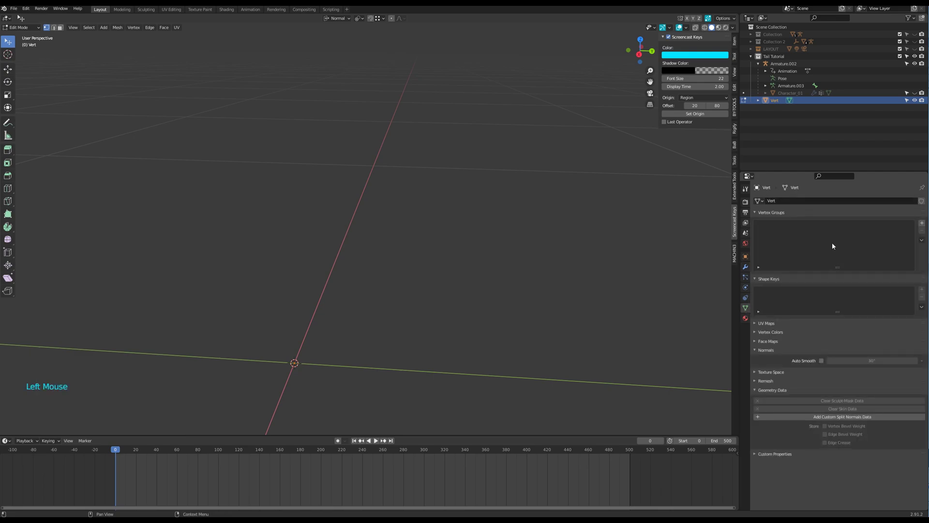
pyautogui.click(922, 224)
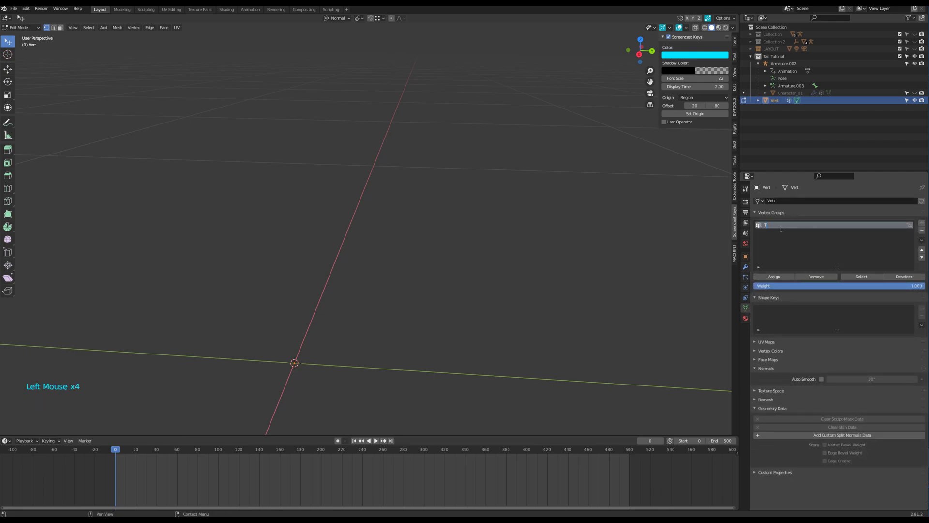
pyautogui.click(775, 276)
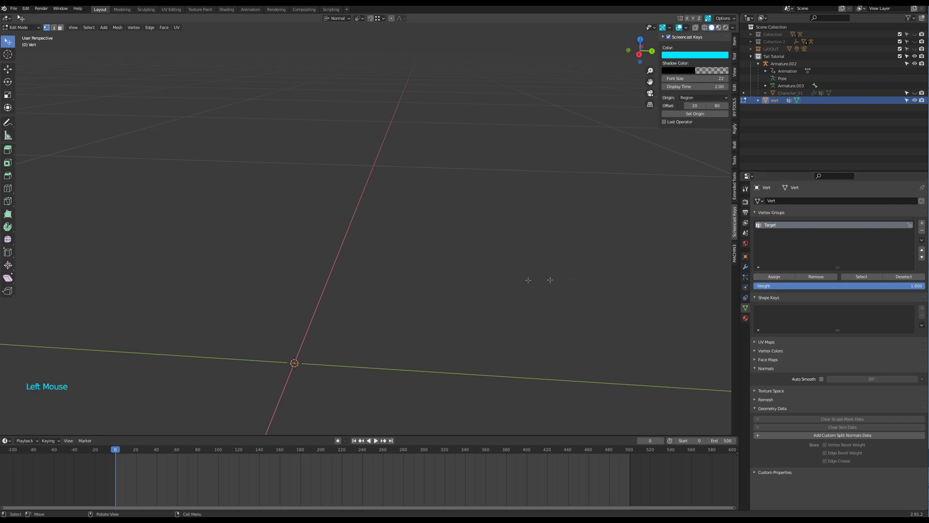
pyautogui.moveTo(435, 316); pyautogui.dragTo(437, 315, button='middle')
pyautogui.press('Tab')
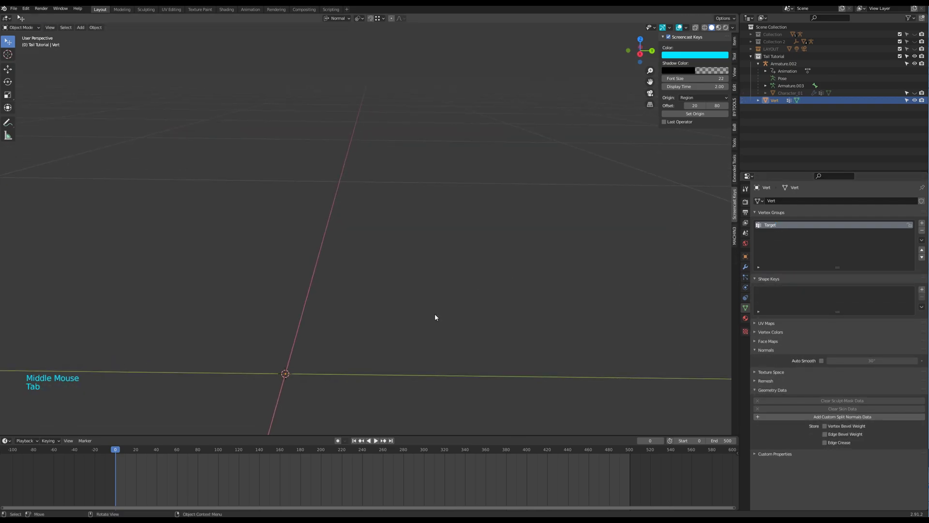
# Step: Display the vertex object's name in the viewport and rename the object Dyn_Target_1
pyautogui.press('q')
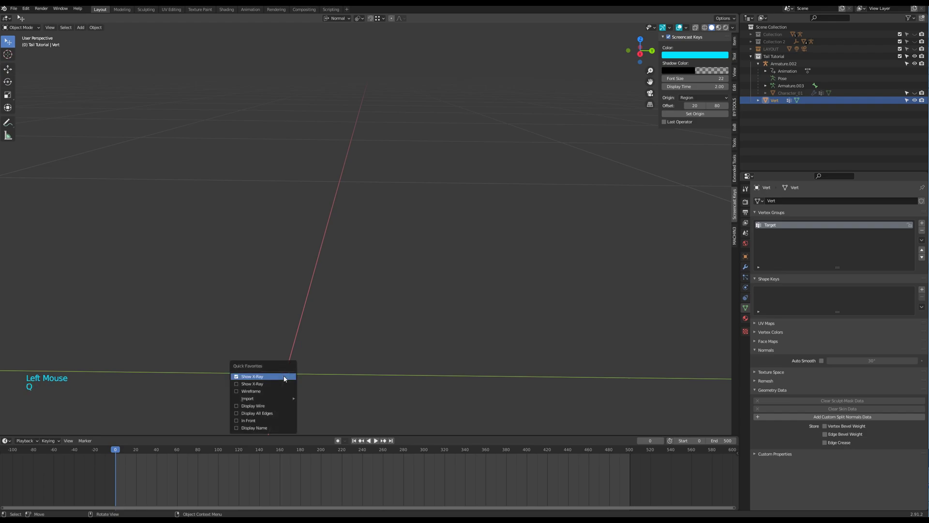
pyautogui.click(254, 427)
pyautogui.scroll(7, 290, 375)
pyautogui.scroll(-5, 296, 379)
pyautogui.scroll(-1, 295, 378)
pyautogui.press('F2')
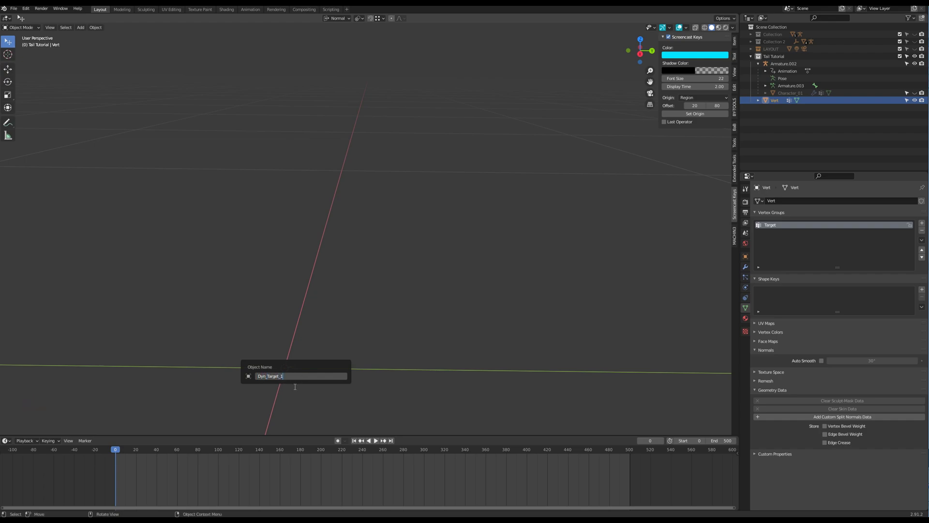
pyautogui.write('Dyn_Target_1')
pyautogui.press('Return')
# Step: In the right wireframe view, move Dyn_Target_1 onto the joint between the Tail_1 and Tail_2 bones
pyautogui.press('KP_3')
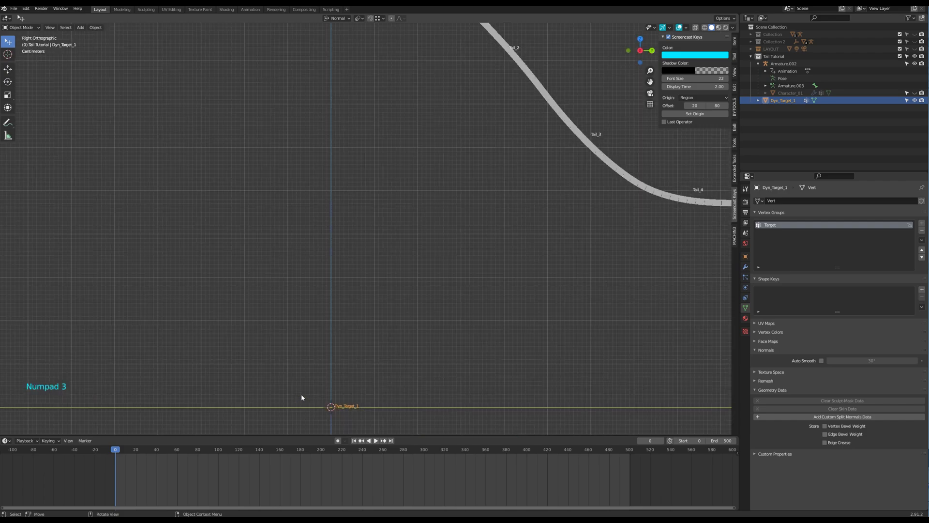
pyautogui.press('z')
pyautogui.press('g')
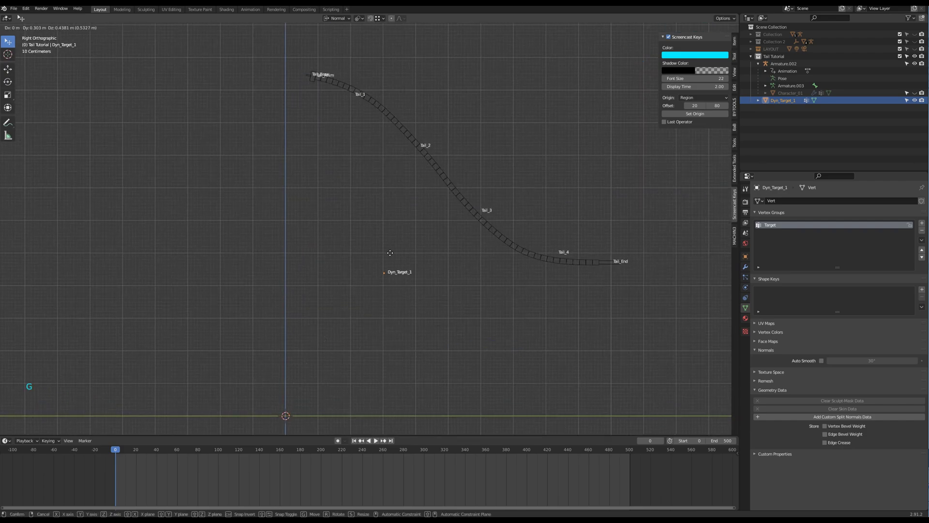
pyautogui.keyDown('ctrl'); pyautogui.click(398, 104); pyautogui.keyUp('ctrl')
pyautogui.press('KP_Decimal')
pyautogui.click(354, 252)
pyautogui.press('Tab')
pyautogui.press('Tab')
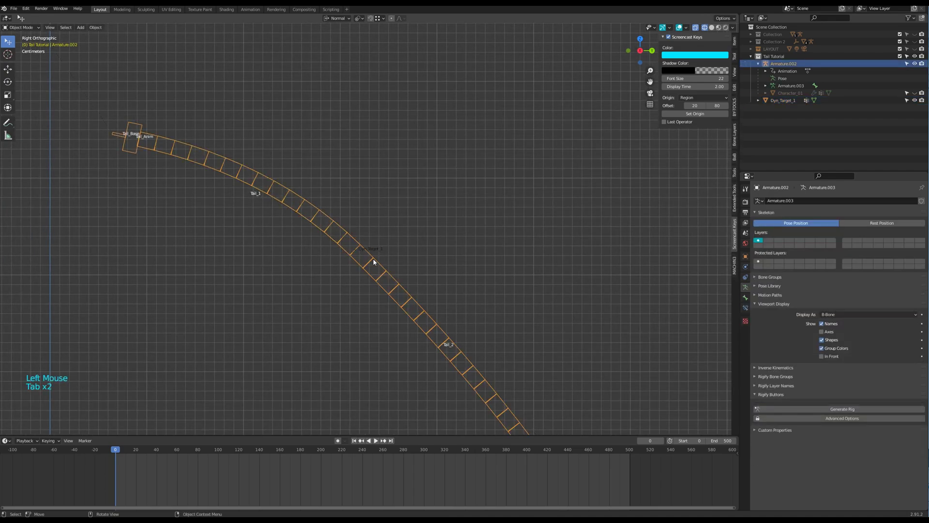
# Step: Add Soft Body physics to Dyn_Target_1 and set the simulation cache end to frame 500
pyautogui.click(353, 251)
pyautogui.moveTo(426, 284); pyautogui.dragTo(488, 277, button='middle')
pyautogui.click(745, 287)
pyautogui.click(887, 211)
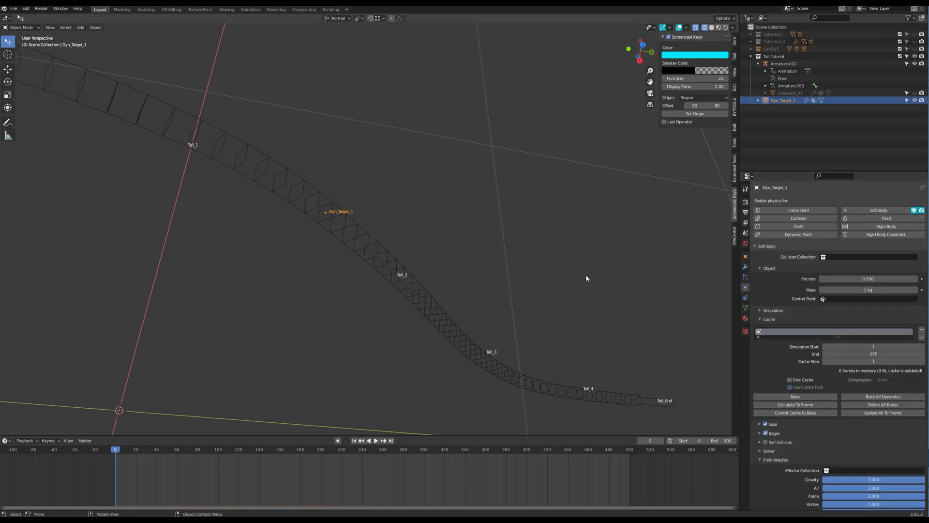
pyautogui.click(883, 357)
pyautogui.write('500')
# Step: Set Dyn_Target_1's soft body friction to 40, mass to 0.6 kg and gravity field weight to 0.35
pyautogui.moveTo(868, 279); pyautogui.dragTo(871, 279)
pyautogui.click(883, 290)
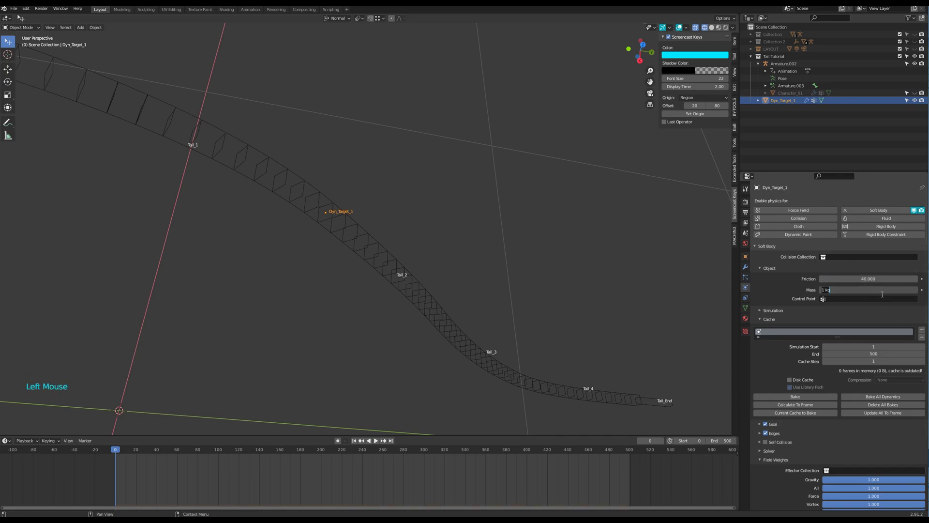
pyautogui.press('Return')
pyautogui.click(872, 480)
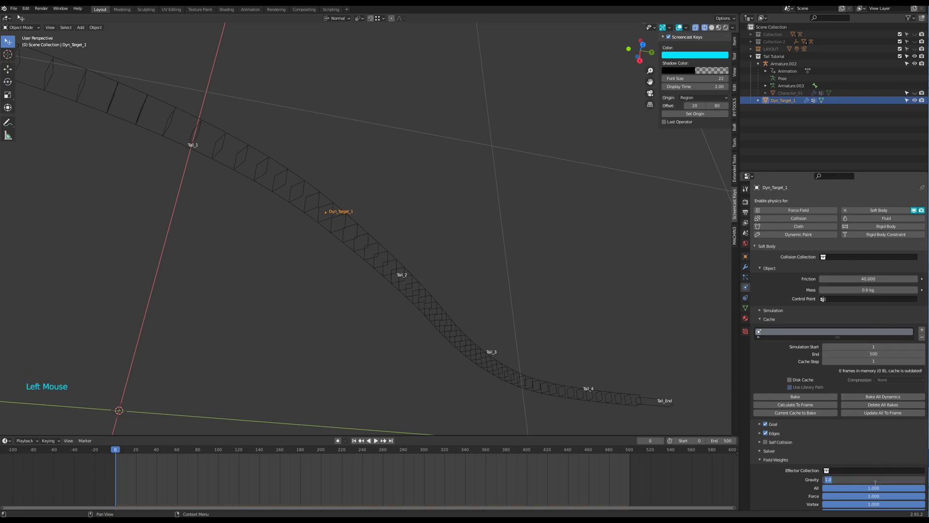
pyautogui.write('.35')
pyautogui.press('Return')
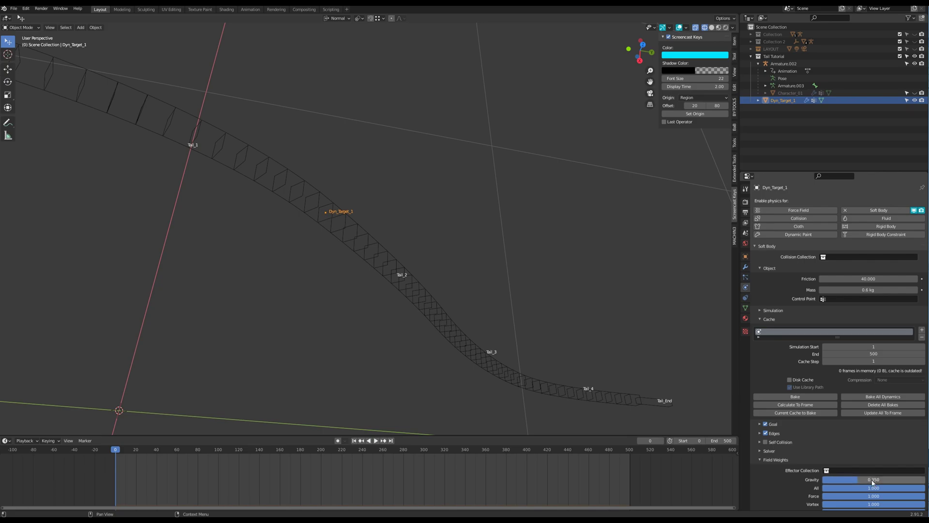
pyautogui.click(760, 460)
# Step: Put Armature.002 in Pose Mode and parent Dyn_Target_1 to its Tail_Anim bone
pyautogui.scroll(-3, 327, 321)
pyautogui.moveTo(352, 306); pyautogui.dragTo(327, 324, button='middle')
pyautogui.scroll(4, 484, 340)
pyautogui.moveTo(485, 341); pyautogui.dragTo(478, 367, button='middle')
pyautogui.keyDown('shift'); pyautogui.click(371, 316); pyautogui.keyUp('shift')
pyautogui.hotkey('ctrl', 'Tab')
pyautogui.click(366, 310)
pyautogui.hotkey('ctrl', 'p')
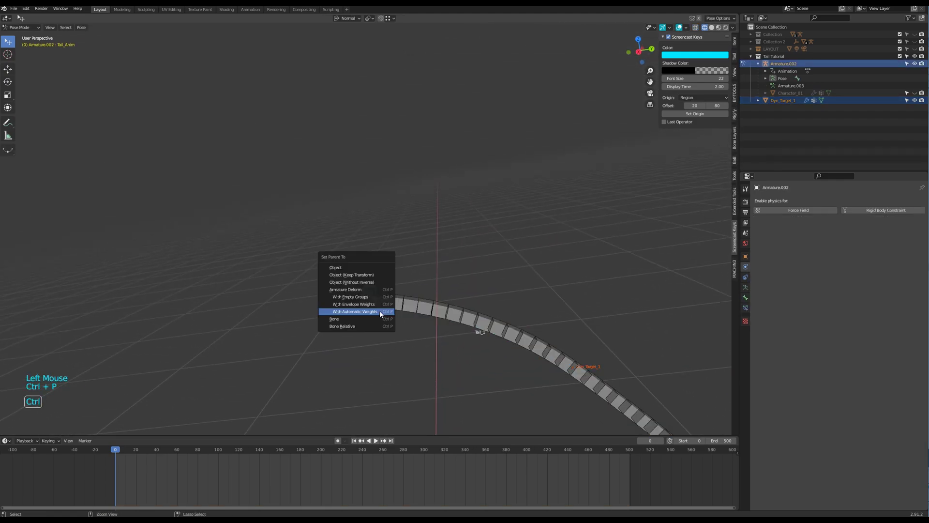
pyautogui.click(380, 311)
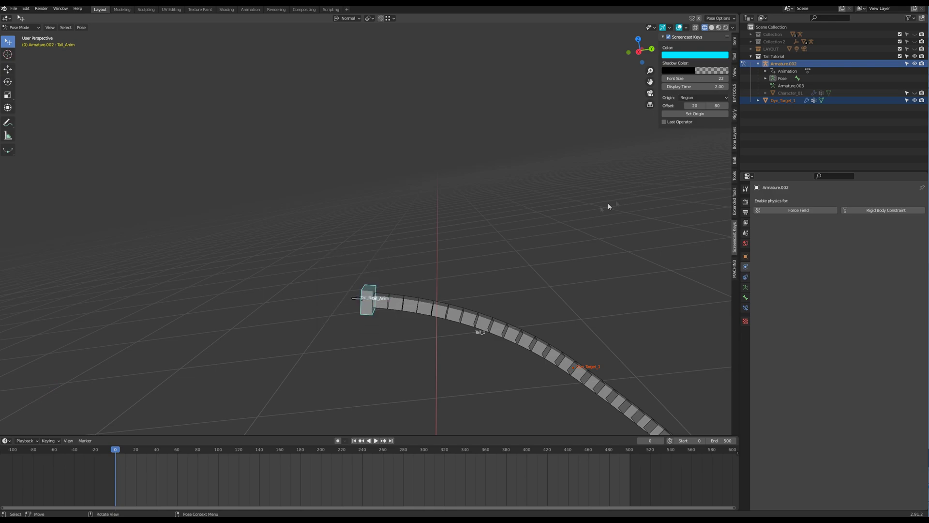
pyautogui.hotkey('ctrl', 'p')
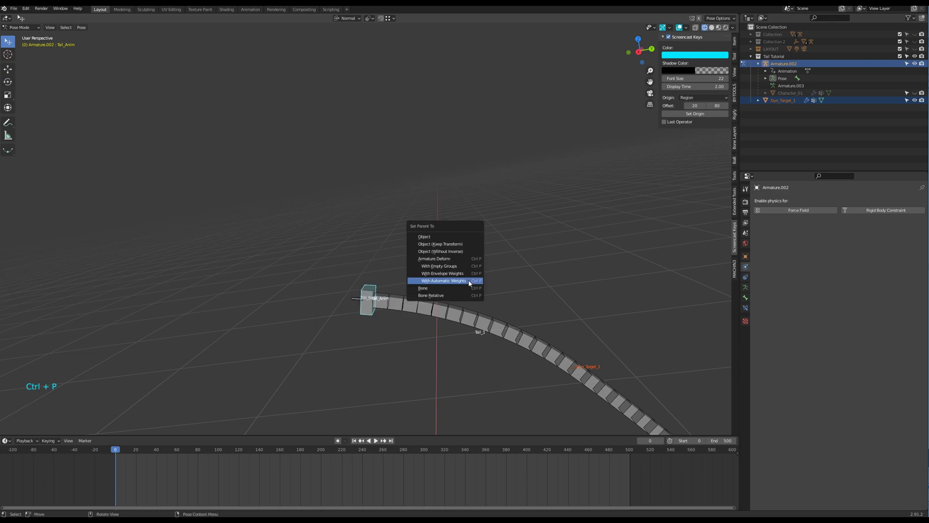
pyautogui.click(464, 281)
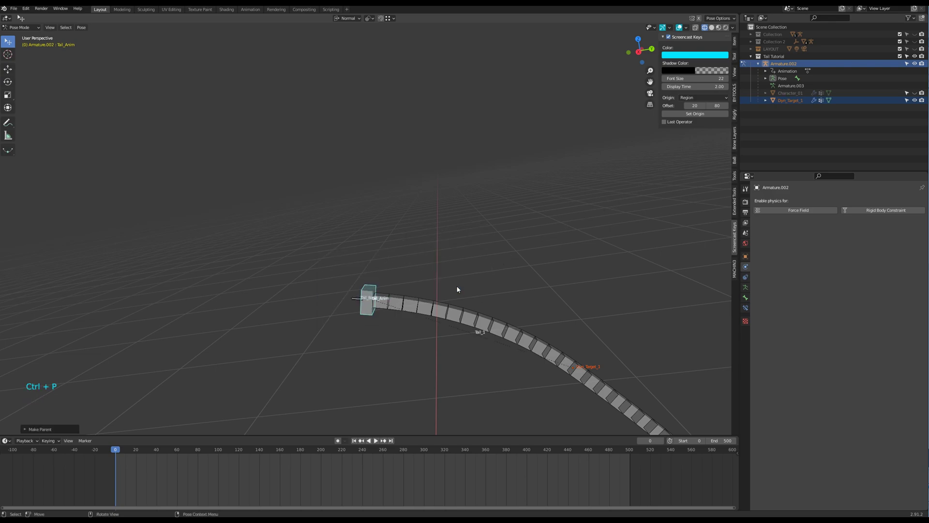
# Step: Give the Tail_1 bone a Damped Track constraint targeting Dyn_Target_1 with the Target vertex group
pyautogui.click(517, 336)
pyautogui.hotkey('ctrl', 'shift', 'c')
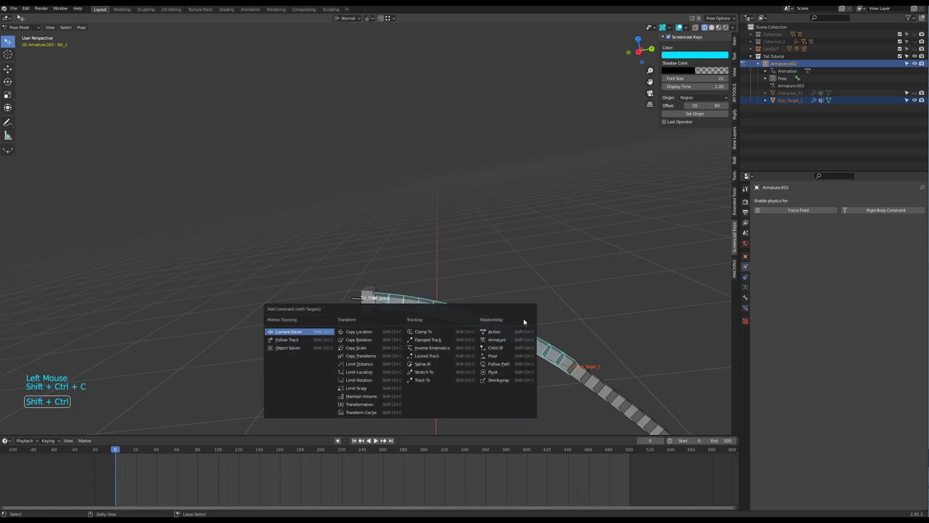
pyautogui.click(439, 339)
pyautogui.click(490, 329)
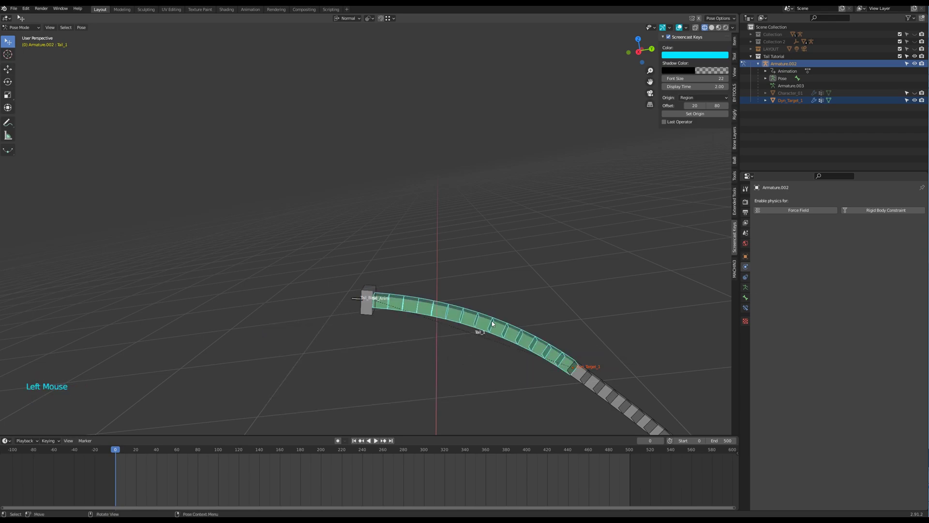
pyautogui.click(745, 307)
pyautogui.click(854, 237)
pyautogui.click(839, 245)
# Step: Play the animation to examine how the tail follows the soft body target, and return to the first frame
pyautogui.scroll(-3, 622, 334)
pyautogui.scroll(-4, 609, 339)
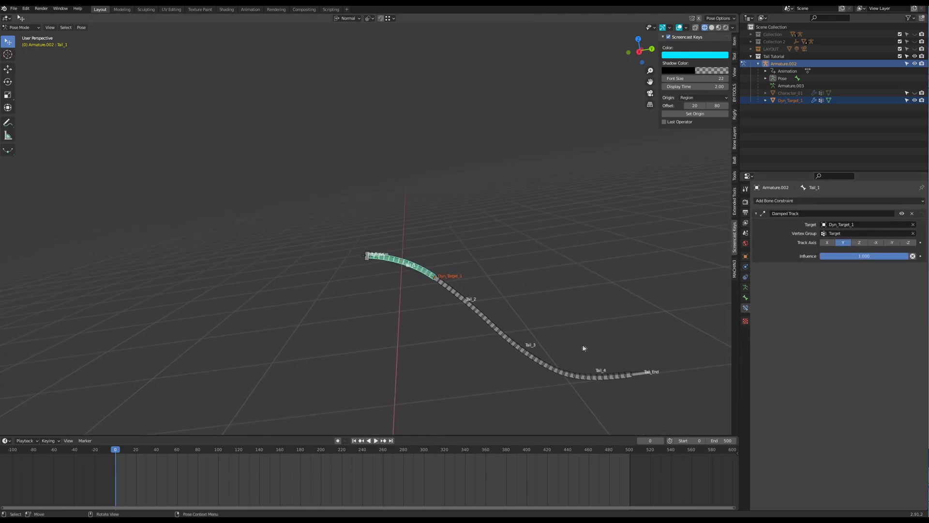
pyautogui.press('space')
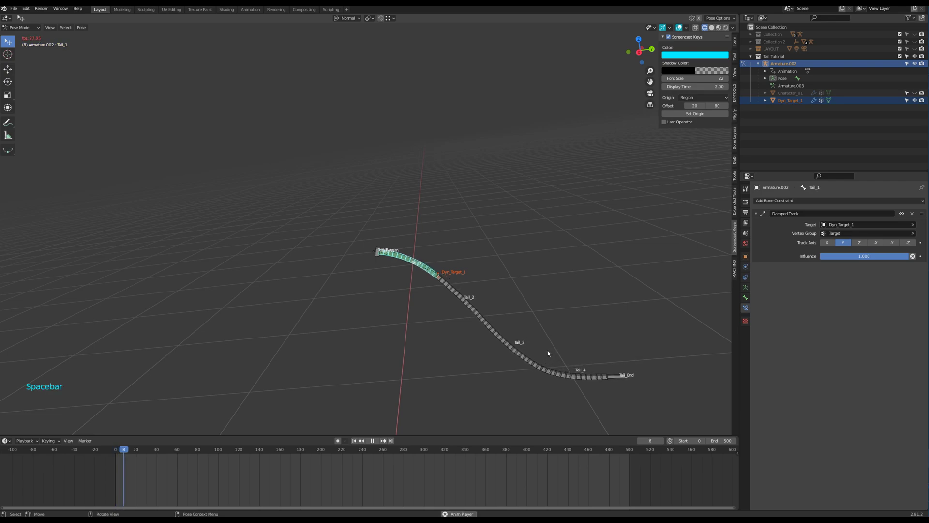
pyautogui.moveTo(455, 350); pyautogui.dragTo(368, 411, button='middle')
pyautogui.press('space')
pyautogui.click(354, 441)
# Step: Return to Object Mode and duplicate Dyn_Target_1 onto the joint between the Tail_2 and Tail_3 bones
pyautogui.moveTo(603, 325); pyautogui.dragTo(471, 327, button='middle')
pyautogui.click(420, 300)
pyautogui.hotkey('ctrl', 'Tab')
pyautogui.click(416, 304)
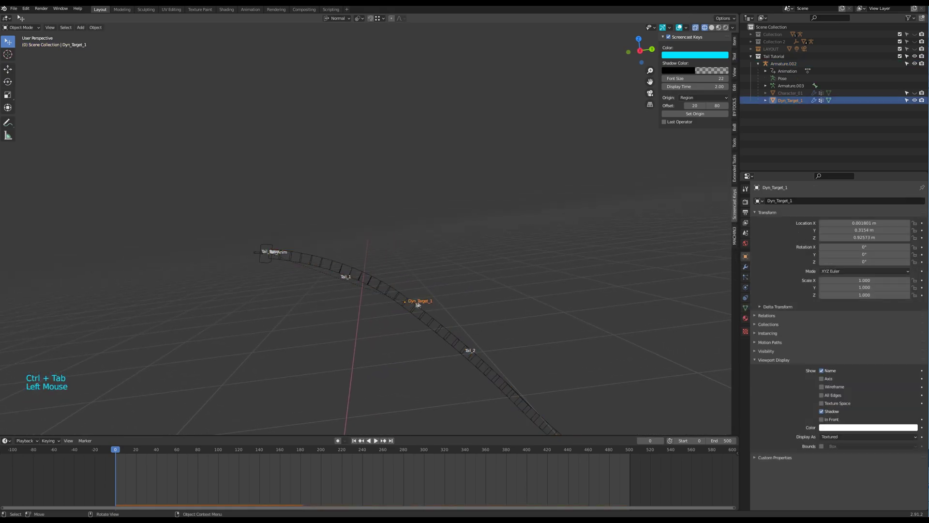
pyautogui.press('KP_3')
pyautogui.scroll(6, 471, 257)
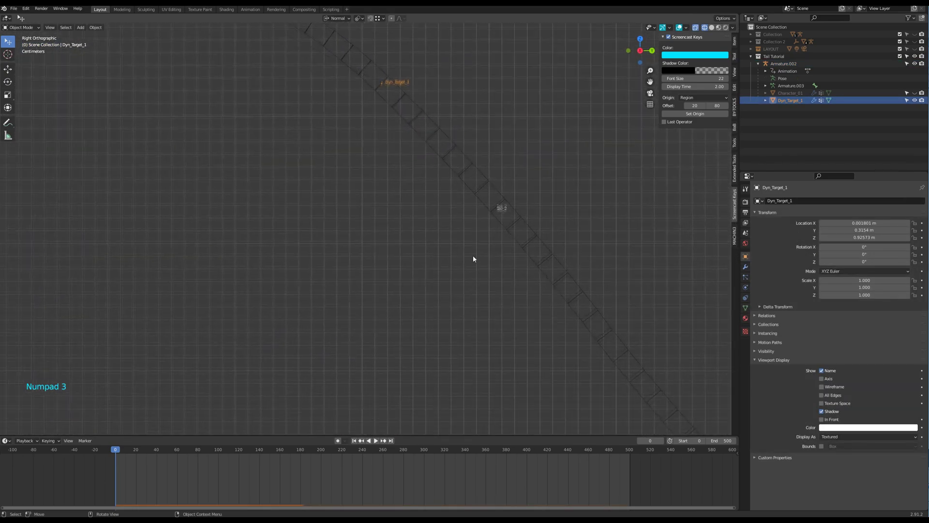
pyautogui.hotkey('shift', 'd')
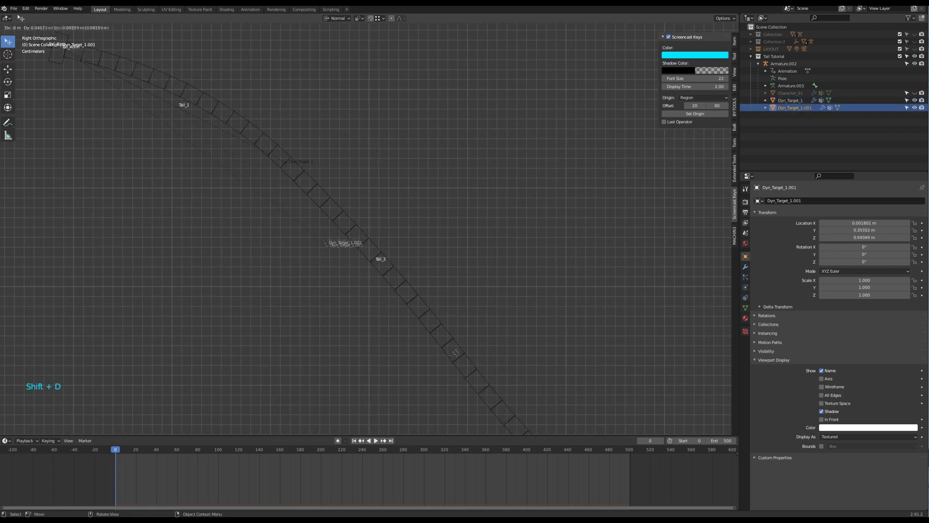
pyautogui.click(460, 361)
# Step: Duplicate the soft body target onto the joint between Tail_3 and Tail_4, and again onto the joint between Tail_4 and Tail_End
pyautogui.scroll(-3, 538, 358)
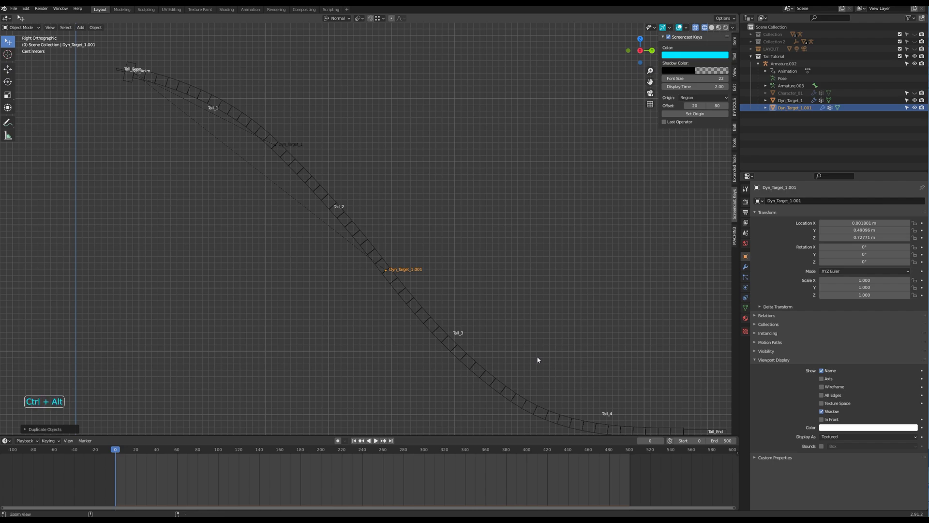
pyautogui.hotkey('shift', 'd')
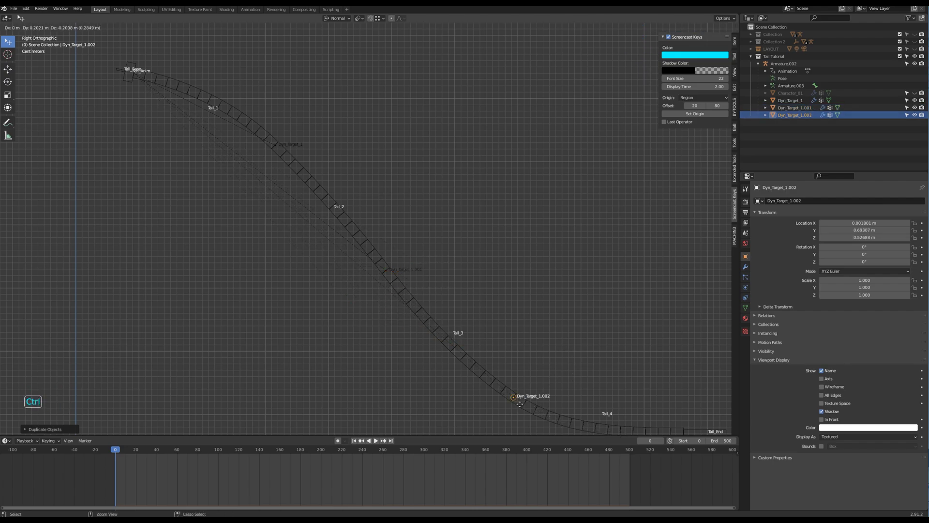
pyautogui.keyDown('shift'); pyautogui.moveTo(562, 405); pyautogui.dragTo(554, 372, button='middle'); pyautogui.keyUp('shift')
pyautogui.keyDown('shift'); pyautogui.moveTo(677, 421); pyautogui.dragTo(530, 388, button='middle'); pyautogui.keyUp('shift')
pyautogui.hotkey('shift', 'd')
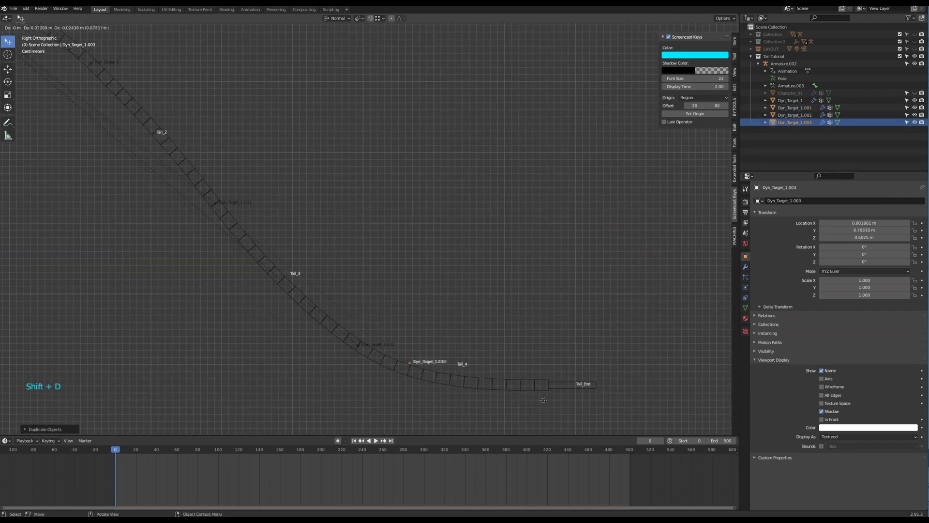
pyautogui.keyDown('ctrl'); pyautogui.moveTo(589, 382); pyautogui.dragTo(582, 383, button='middle'); pyautogui.keyUp('ctrl')
# Step: Rename the target at the joint between Tail_2 and Tail_3 as Dyn_Target_2
pyautogui.keyDown('shift'); pyautogui.moveTo(505, 345); pyautogui.dragTo(583, 383, button='middle'); pyautogui.keyUp('shift')
pyautogui.keyDown('shift'); pyautogui.moveTo(455, 300); pyautogui.dragTo(470, 377, button='middle'); pyautogui.keyUp('shift')
pyautogui.click(370, 331)
pyautogui.scroll(2, 379, 339)
pyautogui.press('F2')
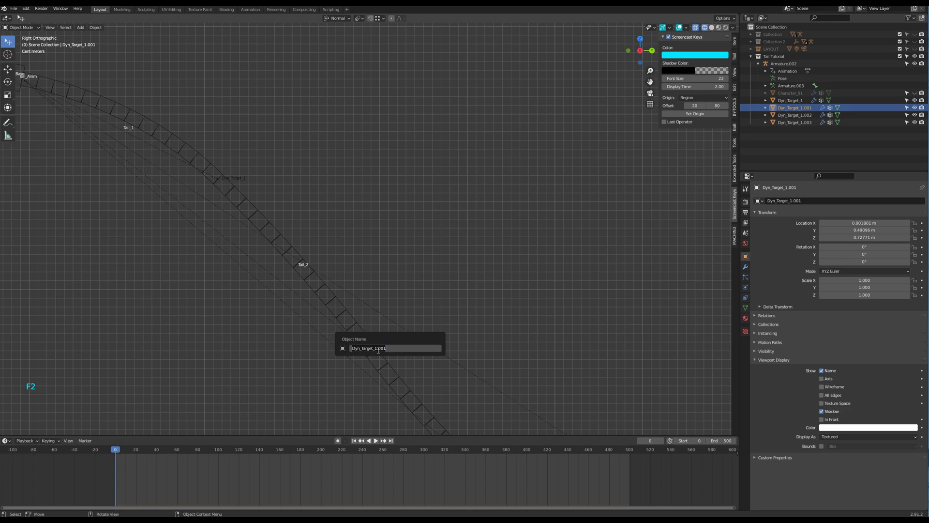
pyautogui.write('2')
pyautogui.press('Return')
# Step: Rename Dyn_Target_1.003, the target at the Tail_End joint, as Dyn_Target_4
pyautogui.keyDown('ctrl'); pyautogui.scroll(-5, 445, 357); pyautogui.keyUp('ctrl')
pyautogui.keyDown('shift'); pyautogui.scroll(-5, 445, 358); pyautogui.keyUp('shift')
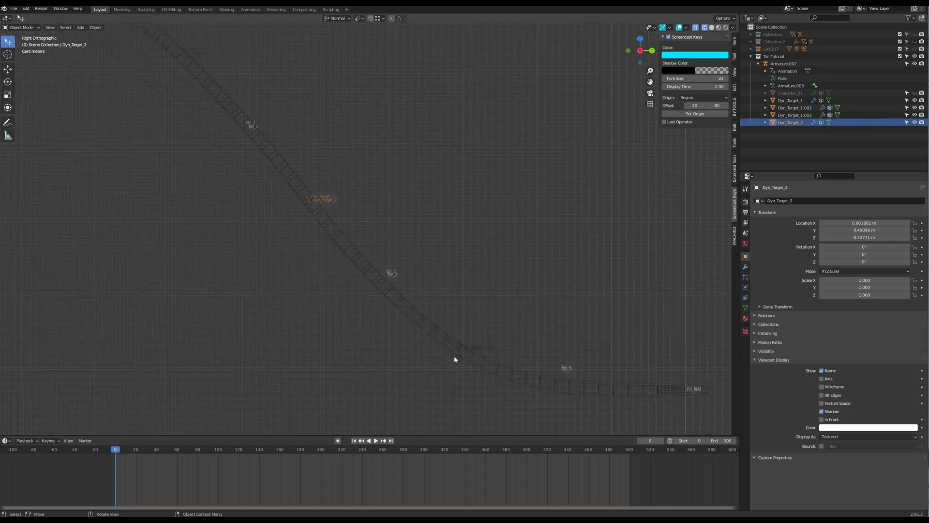
pyautogui.click(794, 115)
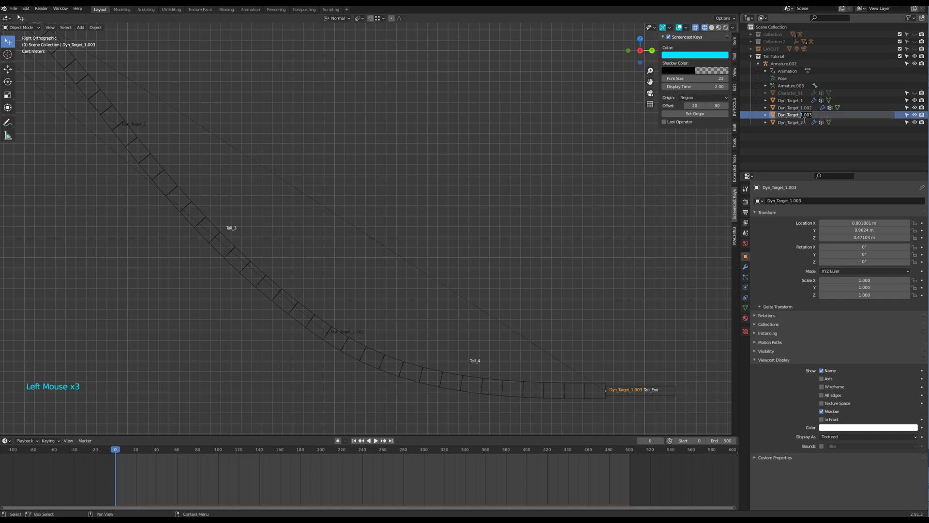
pyautogui.hotkey('shift', 'End')
pyautogui.write('4')
pyautogui.press('Return')
# Step: Rename Dyn_Target_1.002, the target at the joint between Tail_3 and Tail_4, as Dyn_Target_3
pyautogui.click(811, 108)
pyautogui.doubleClick(811, 108)
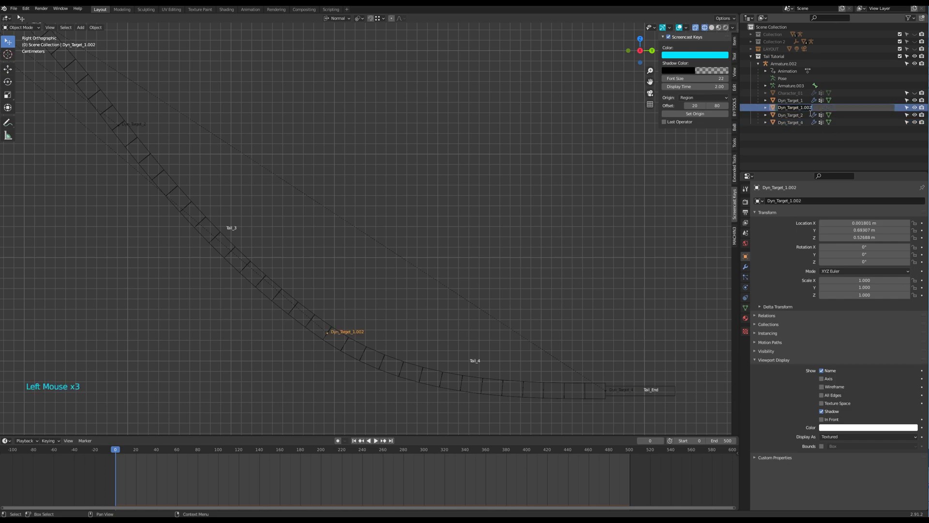
pyautogui.hotkey('shift', 'End')
pyautogui.write('3')
pyautogui.press('Return')
# Step: Check Dyn_Target_4's soft body field weights and set its mass to 0.3 kg
pyautogui.click(793, 122)
pyautogui.click(745, 287)
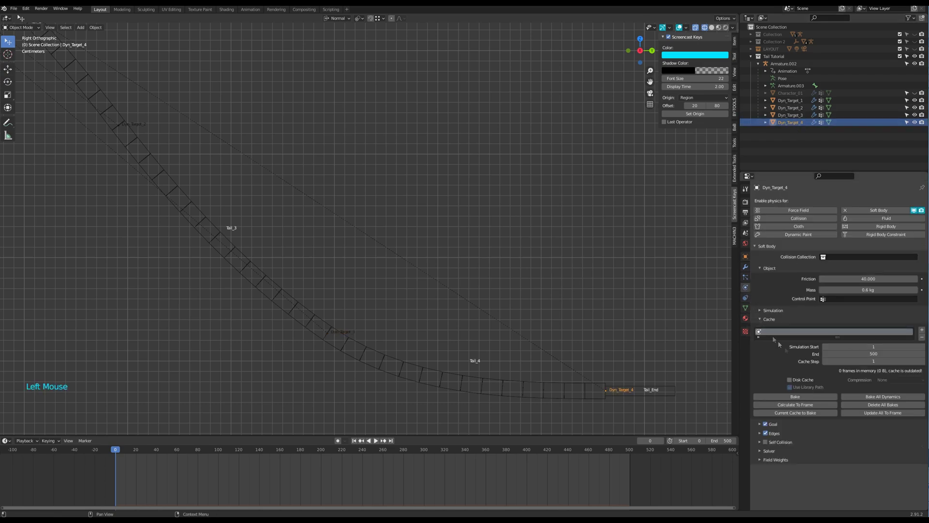
pyautogui.click(760, 460)
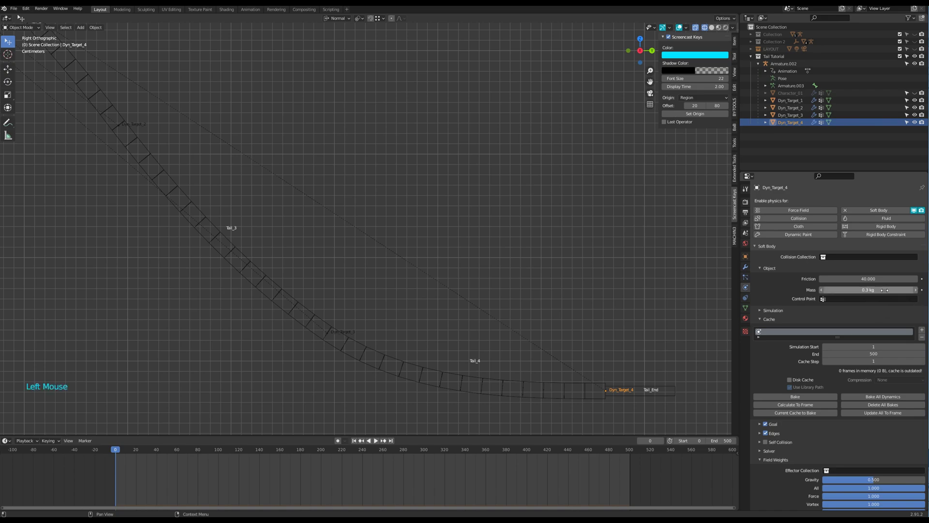
pyautogui.click(767, 246)
# Step: Put Armature.002 in Pose Mode with Dyn_Target_2 selected and parent that target to the Tail_1 bone
pyautogui.scroll(5, 645, 323)
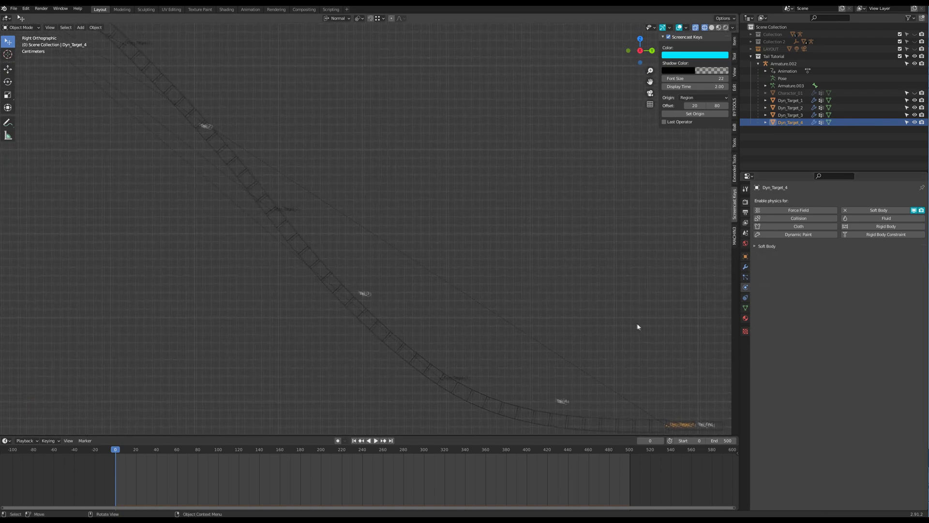
pyautogui.keyDown('shift'); pyautogui.moveTo(634, 324); pyautogui.dragTo(726, 407, button='middle'); pyautogui.keyUp('shift')
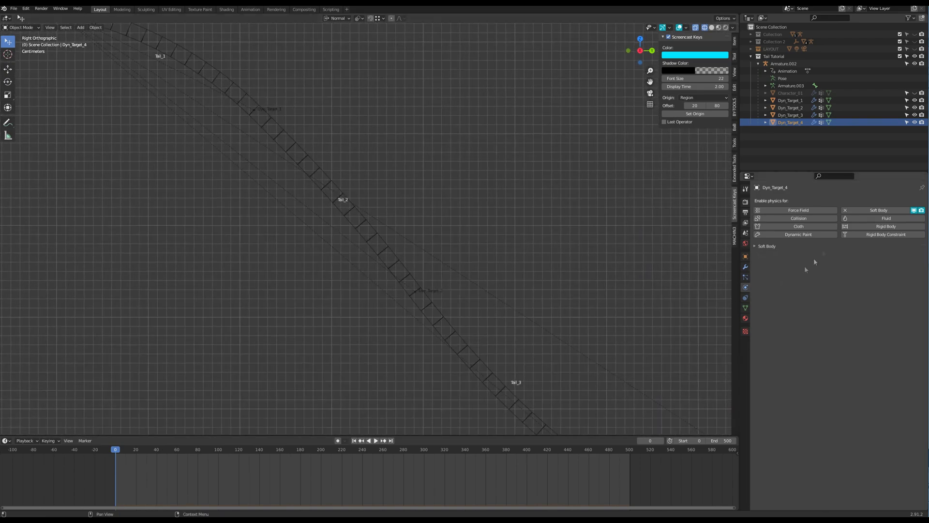
pyautogui.click(792, 108)
pyautogui.scroll(2, 472, 248)
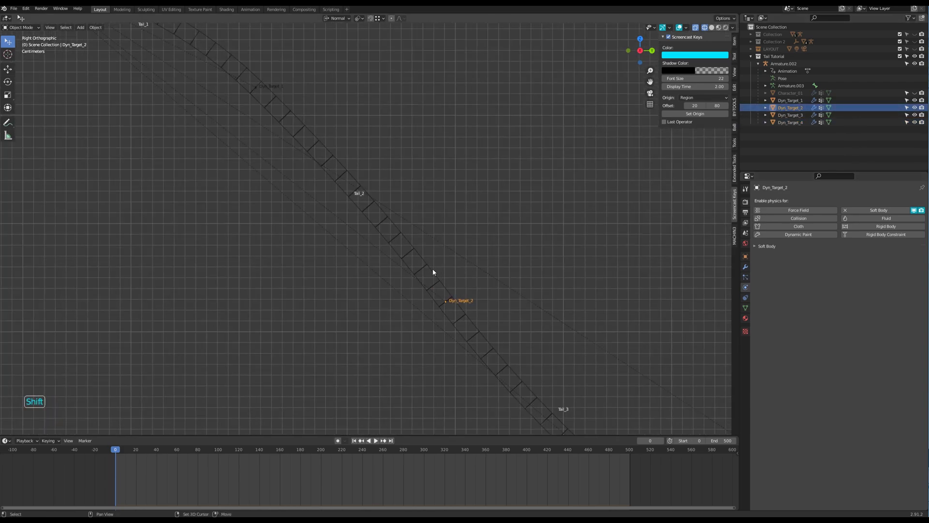
pyautogui.keyDown('shift'); pyautogui.click(433, 269); pyautogui.keyUp('shift')
pyautogui.hotkey('ctrl', 'Tab')
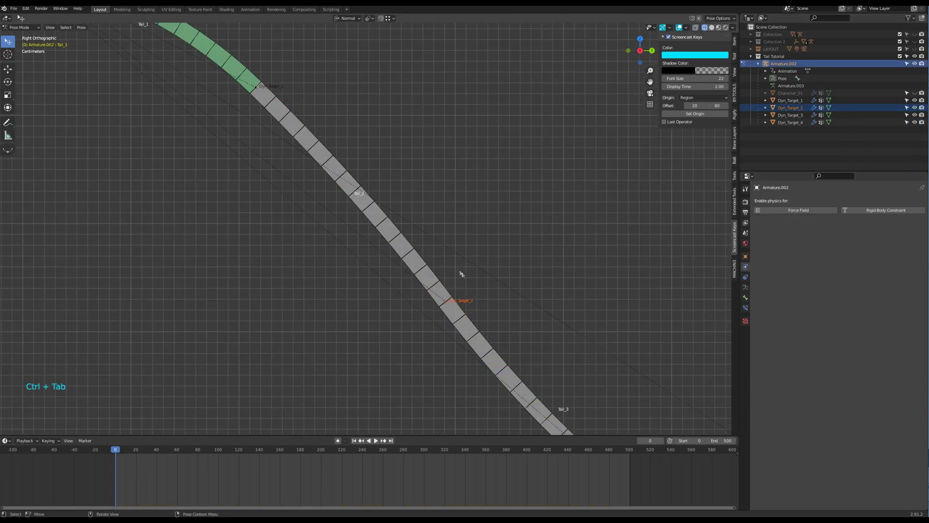
pyautogui.click(293, 153)
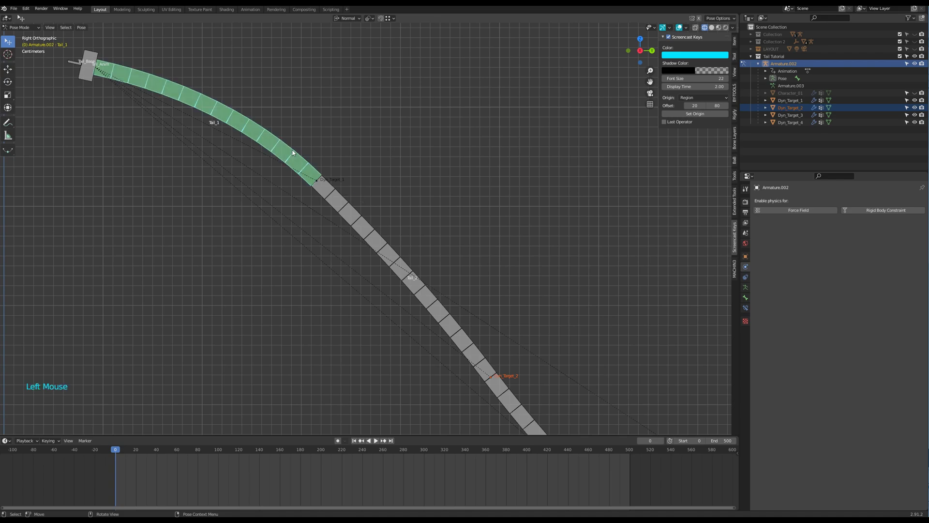
pyautogui.hotkey('ctrl', 'p')
pyautogui.click(293, 151)
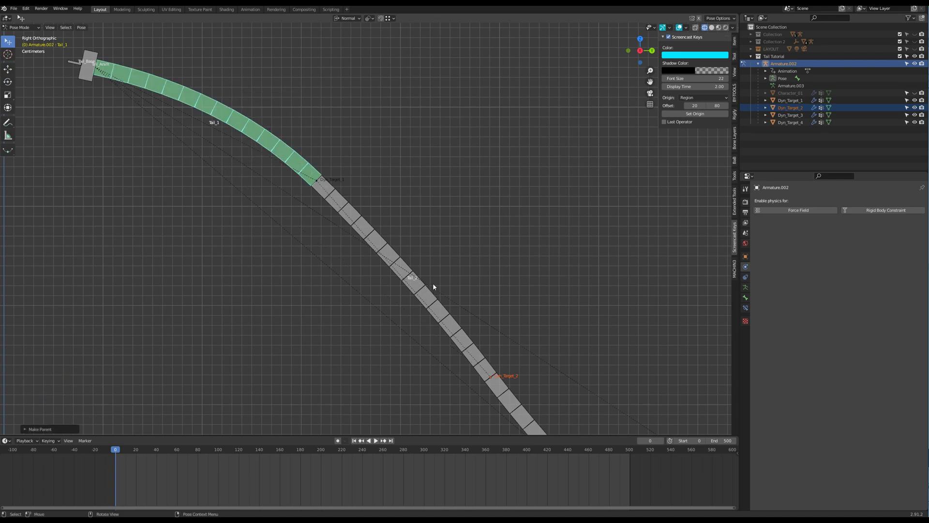
# Step: Give the Tail_2 bone a Damped Track constraint targeting Dyn_Target_2
pyautogui.click(402, 256)
pyautogui.hotkey('shift', 'ctrl', 'c')
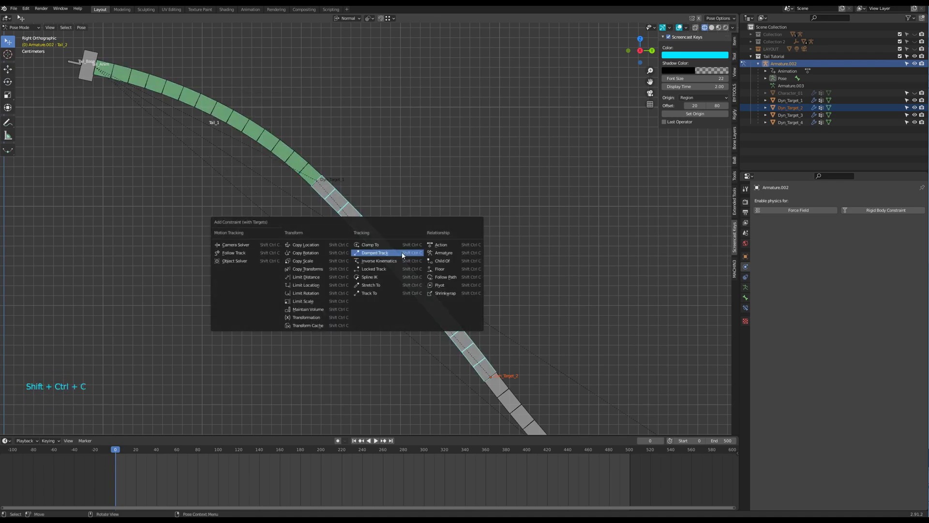
pyautogui.click(402, 253)
# Step: Parent Dyn_Target_3 to the Tail_2 bone and give the Tail_3 bone a Damped Track constraint targeting it
pyautogui.keyDown('shift'); pyautogui.moveTo(589, 323); pyautogui.dragTo(455, 177, button='middle'); pyautogui.keyUp('shift')
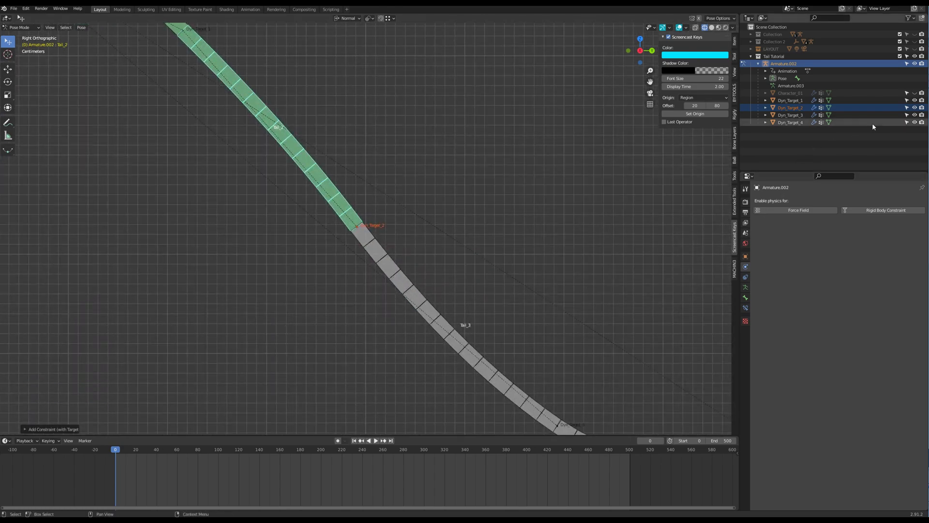
pyautogui.click(790, 115)
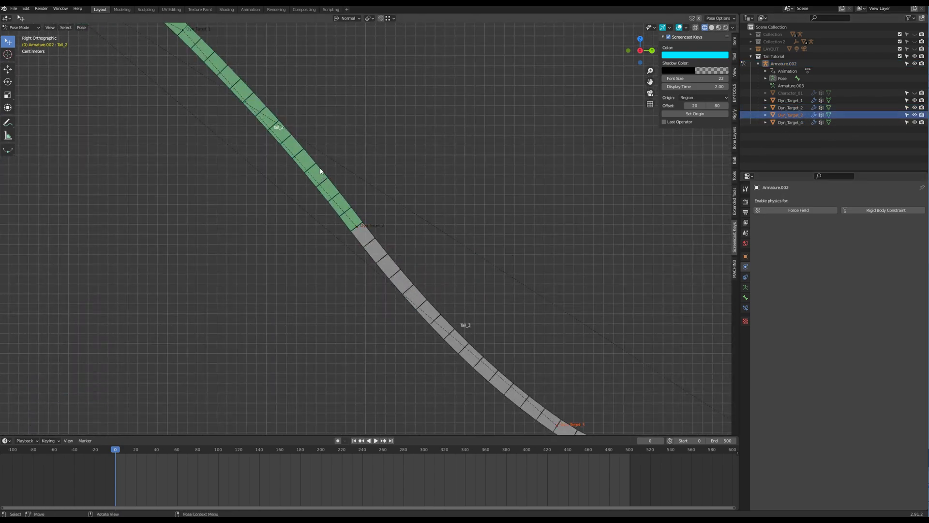
pyautogui.hotkey('ctrl', 'c')
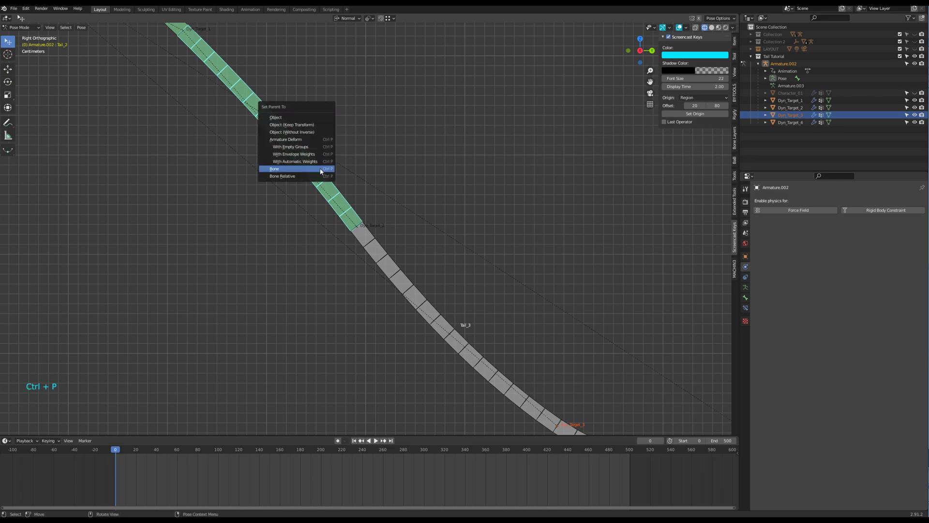
pyautogui.click(414, 303)
pyautogui.hotkey('shift', 'ctrl', 'c')
pyautogui.click(416, 303)
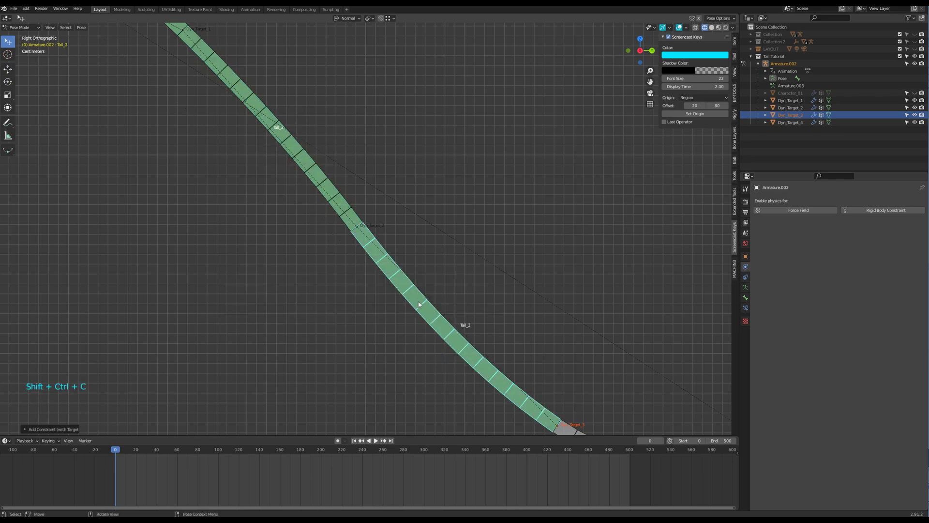
# Step: Parent Dyn_Target_4 to the Tail_3 bone and give the Tail_4 bone a Damped Track constraint targeting it
pyautogui.click(790, 122)
pyautogui.hotkey('shift', 'ctrl', 'c')
pyautogui.click(320, 303)
pyautogui.click(500, 366)
pyautogui.hotkey('shift', 'ctrl', 'c')
pyautogui.click(488, 367)
pyautogui.click(488, 346)
# Step: Set the vertex group of the Tail_4 bone's Damped Track constraint to Target
pyautogui.scroll(-2, 490, 342)
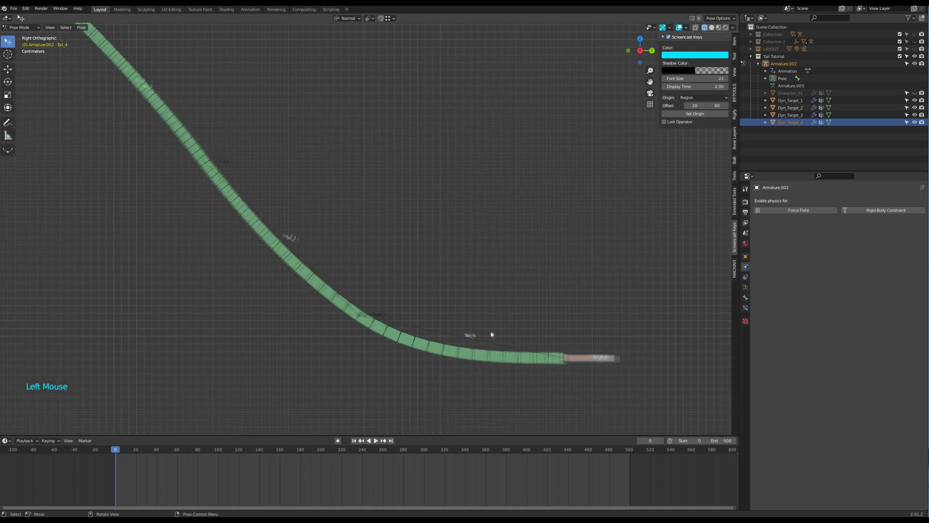
pyautogui.keyDown('shift'); pyautogui.moveTo(491, 334); pyautogui.dragTo(501, 352, button='middle'); pyautogui.keyUp('shift')
pyautogui.click(503, 369)
pyautogui.click(746, 298)
pyautogui.click(746, 308)
pyautogui.click(871, 234)
pyautogui.click(843, 246)
# Step: Set the vertex group to Target in the Damped Track constraints of the Tail_3 and Tail_2 bones
pyautogui.click(346, 307)
pyautogui.click(848, 234)
pyautogui.click(844, 246)
pyautogui.scroll(1, 286, 213)
pyautogui.keyDown('shift'); pyautogui.moveTo(281, 210); pyautogui.dragTo(388, 284, button='middle'); pyautogui.keyUp('shift')
pyautogui.click(333, 254)
pyautogui.click(866, 233)
pyautogui.click(852, 242)
# Step: Play the animation and examine how the whole tail bone chain follows the soft body targets
pyautogui.moveTo(566, 288); pyautogui.dragTo(507, 329, button='middle')
pyautogui.press('space')
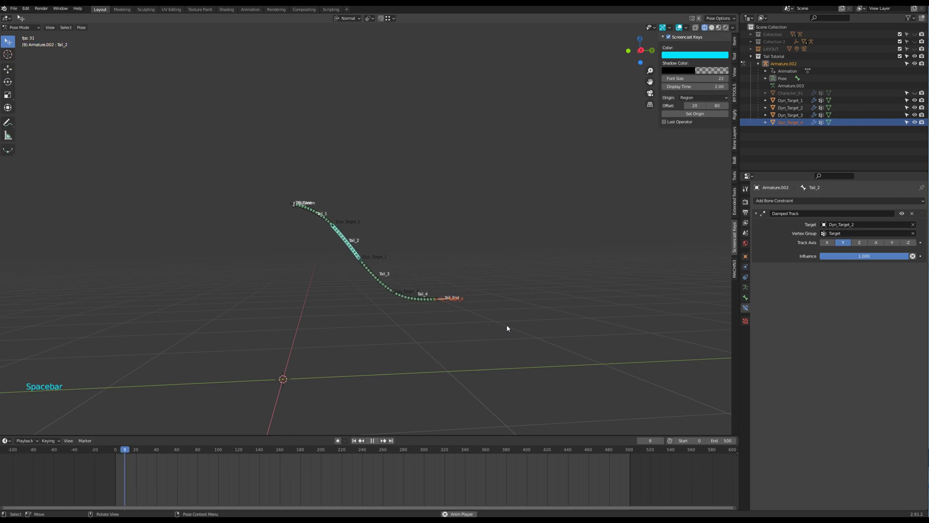
pyautogui.moveTo(481, 329); pyautogui.dragTo(628, 321, button='middle')
pyautogui.press('space')
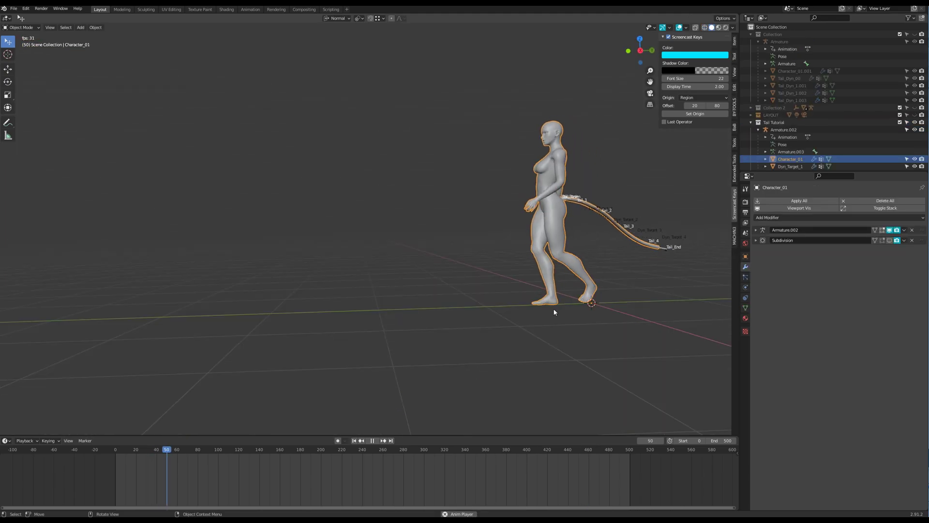
# Step: Examine the tail's motion on the animated character from several angles during playback
pyautogui.moveTo(554, 311); pyautogui.dragTo(544, 310, button='middle')
pyautogui.keyDown('shift'); pyautogui.moveTo(368, 281); pyautogui.dragTo(450, 330, button='middle'); pyautogui.keyUp('shift')
pyautogui.keyDown('shift'); pyautogui.moveTo(300, 291); pyautogui.dragTo(375, 347, button='middle'); pyautogui.keyUp('shift')
pyautogui.keyDown('shift'); pyautogui.moveTo(383, 420); pyautogui.dragTo(379, 348, button='middle'); pyautogui.keyUp('shift')
pyautogui.scroll(-2, 379, 348)
pyautogui.scroll(2, 379, 348)
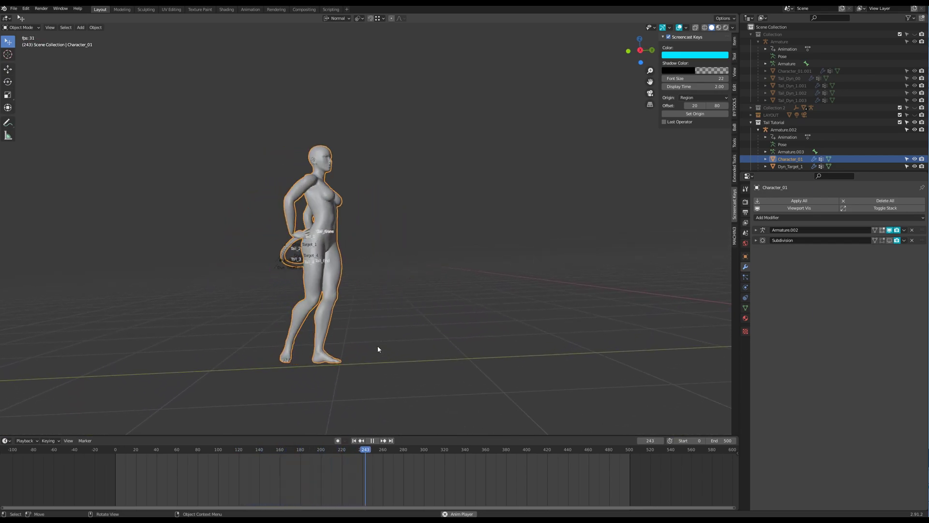
pyautogui.moveTo(510, 337); pyautogui.dragTo(547, 339, button='middle')
pyautogui.scroll(-1, 547, 338)
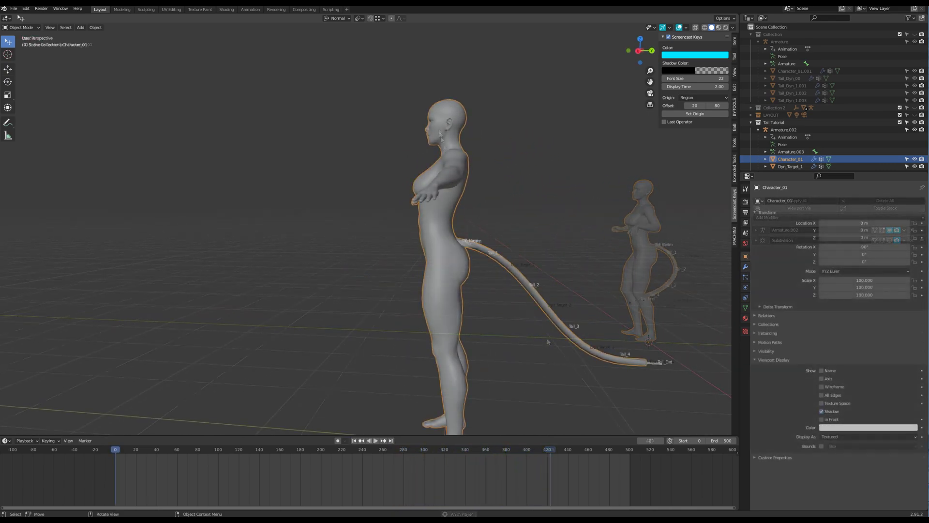
# Step: Hide the Character_01 mesh and put Armature.002 in Edit Mode
pyautogui.press('h')
pyautogui.scroll(4, 514, 249)
pyautogui.click(544, 244)
pyautogui.moveTo(544, 244)
pyautogui.mouseDown(button='middle')
pyautogui.moveTo(557, 251)
pyautogui.moveTo(542, 241)
pyautogui.mouseUp(button='middle')
pyautogui.press('Tab')
# Step: Enlarge the bendy bone display thickness of Tail_1 through Tail_4 by a factor of about 1.6
pyautogui.keyDown('shift'); pyautogui.moveTo(564, 288); pyautogui.dragTo(537, 261, button='middle'); pyautogui.keyUp('shift')
pyautogui.scroll(2, 455, 226)
pyautogui.click(458, 224)
pyautogui.keyDown('shift'); pyautogui.moveTo(668, 358); pyautogui.dragTo(564, 272, button='middle'); pyautogui.keyUp('shift')
pyautogui.keyDown('shift'); pyautogui.click(464, 256); pyautogui.keyUp('shift')
pyautogui.keyDown('shift'); pyautogui.click(512, 314); pyautogui.keyUp('shift')
pyautogui.keyDown('shift'); pyautogui.click(600, 379); pyautogui.keyUp('shift')
pyautogui.hotkey('ctrl', 'alt', 's')
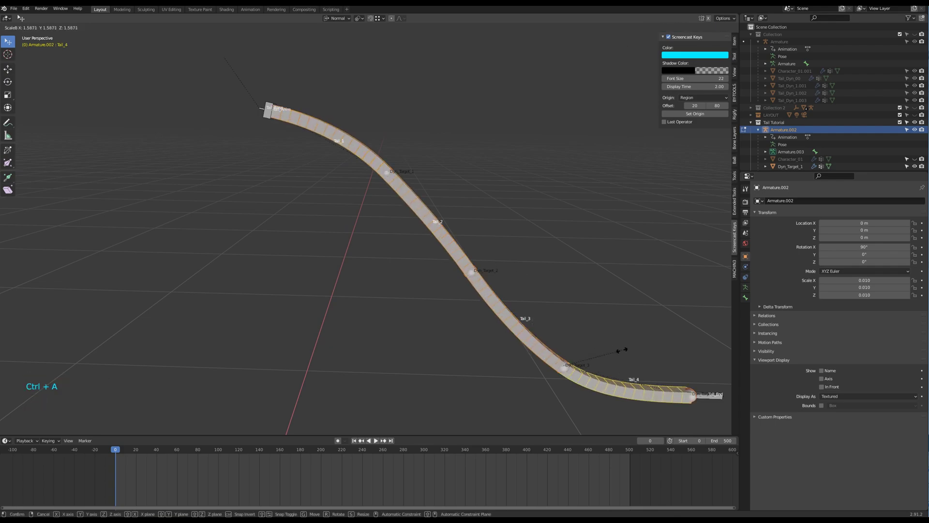
pyautogui.click(619, 349)
# Step: Duplicate the Tail_1 bone in place in the right view and flatten the copy by scaling it to 0 along Z
pyautogui.press('KP_3')
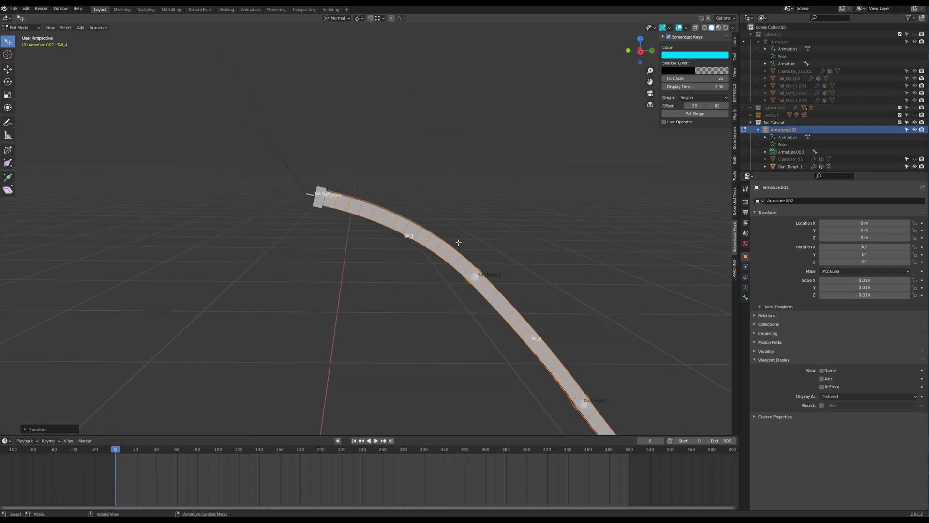
pyautogui.scroll(6, 446, 244)
pyautogui.hotkey('shift', 'd')
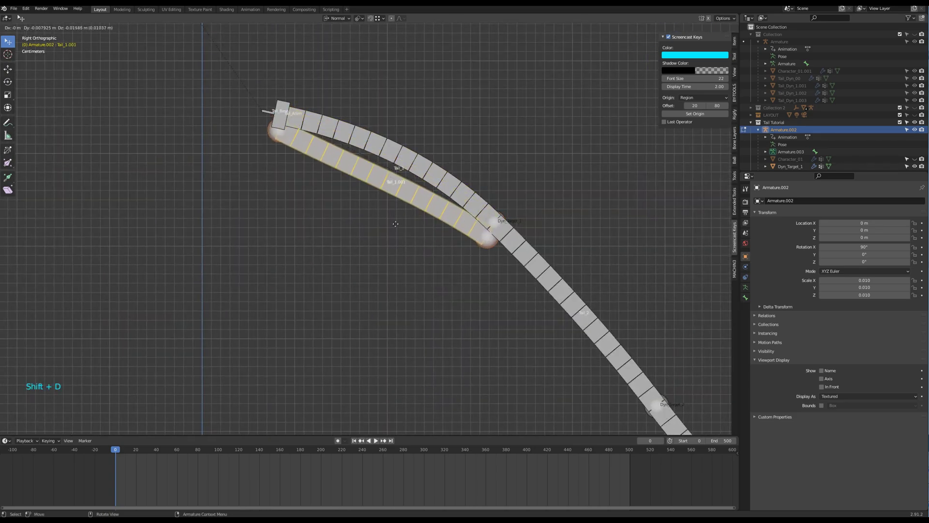
pyautogui.press('z')
pyautogui.press('ctrl')
pyautogui.keyDown('ctrl'); pyautogui.click(470, 257); pyautogui.keyUp('ctrl')
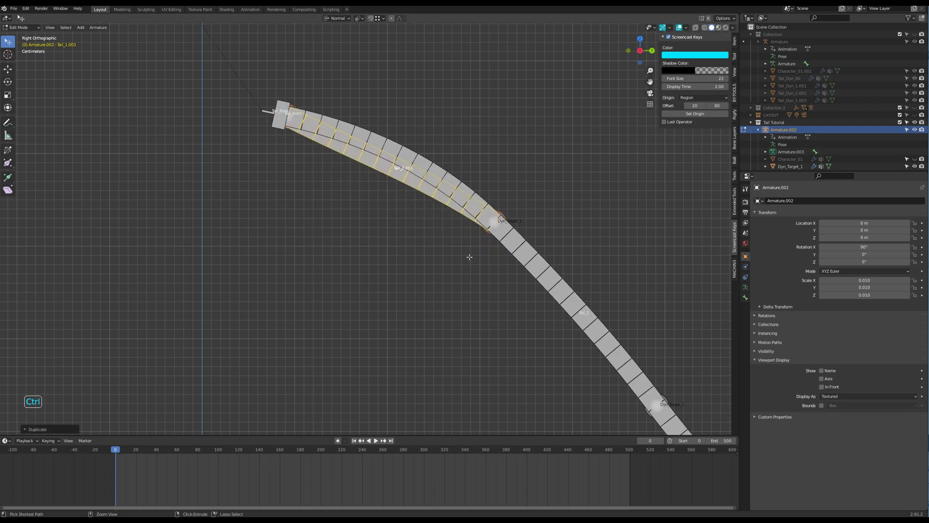
pyautogui.write('sz')
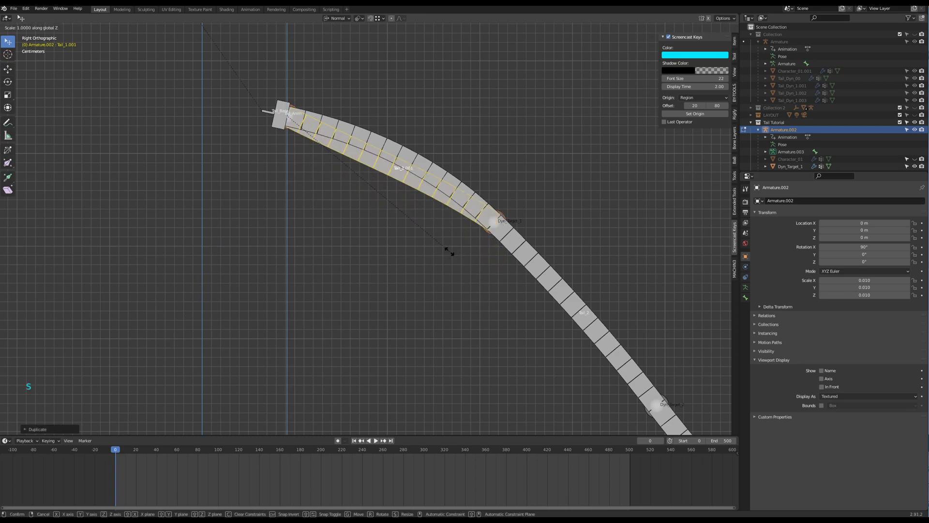
pyautogui.write('0')
pyautogui.press('Return')
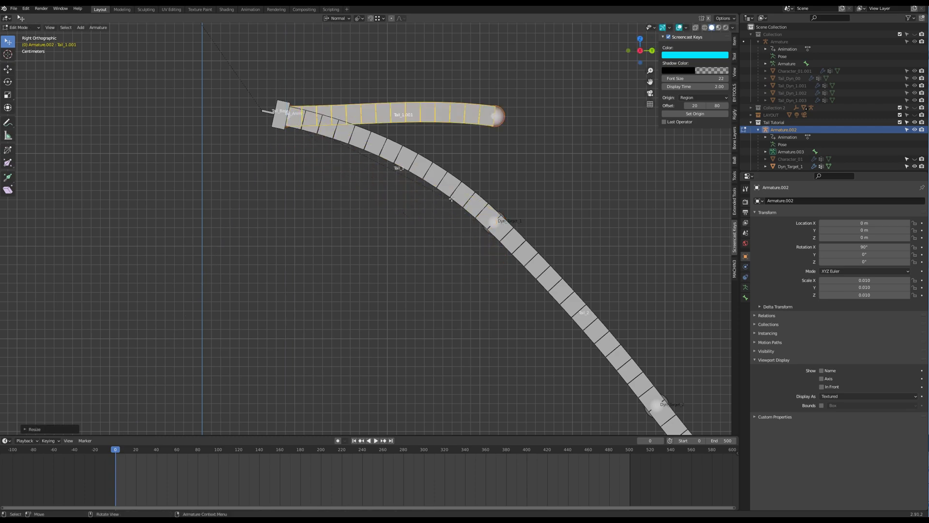
# Step: Duplicate the flattened bone down to the height of the Tail_1 tip, and delete the upper flattened bone
pyautogui.hotkey('shift', 'd')
pyautogui.click(452, 305)
pyautogui.click(458, 105)
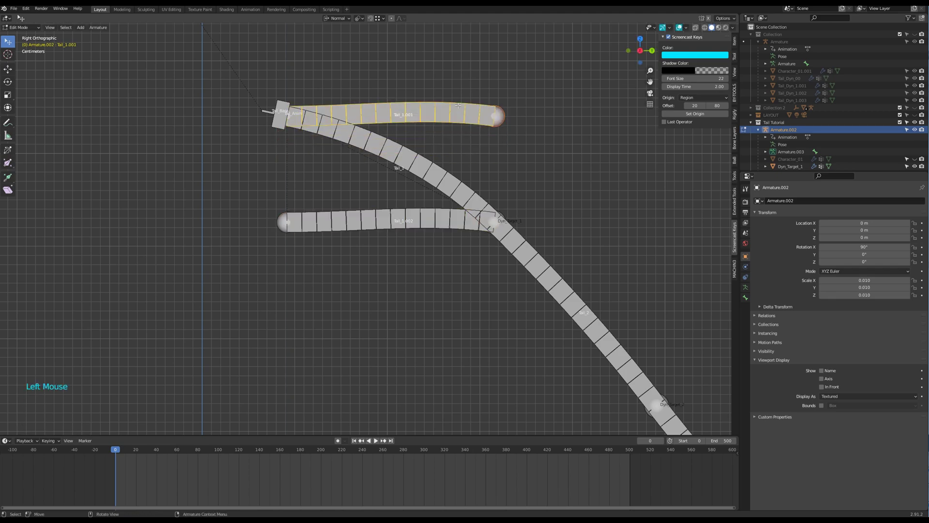
pyautogui.press('x')
pyautogui.click(458, 105)
# Step: Set the flattened Tail_1 copy to one bendy bone segment, shorten it, and reduce its display size to about 0.43
pyautogui.click(442, 232)
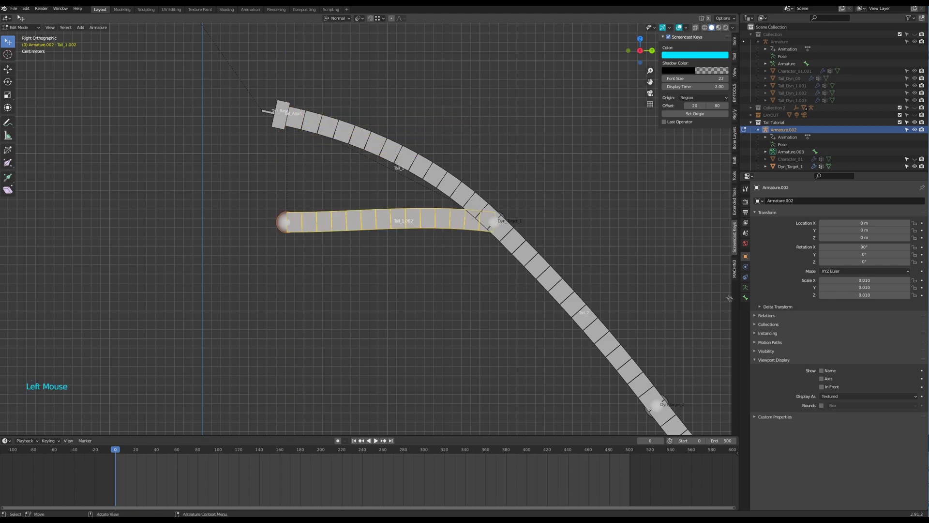
pyautogui.click(745, 297)
pyautogui.moveTo(868, 303); pyautogui.dragTo(822, 303)
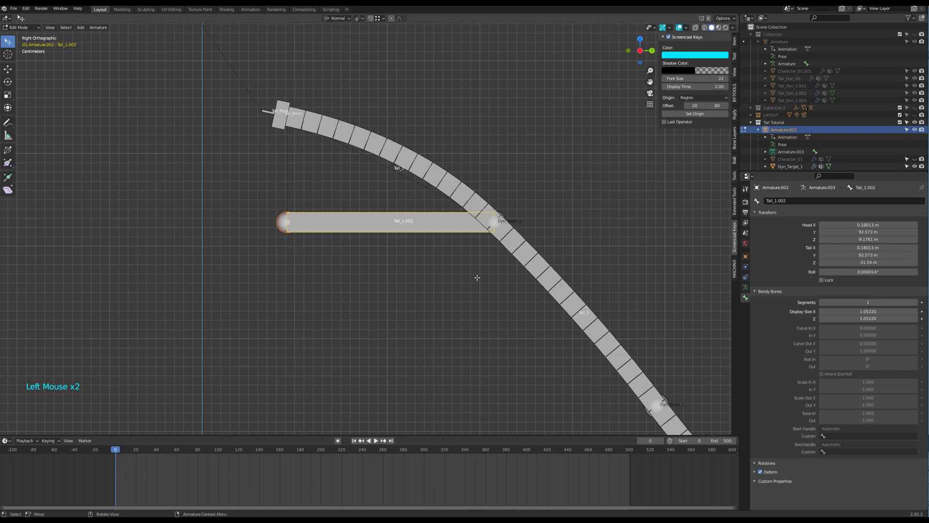
pyautogui.press('s')
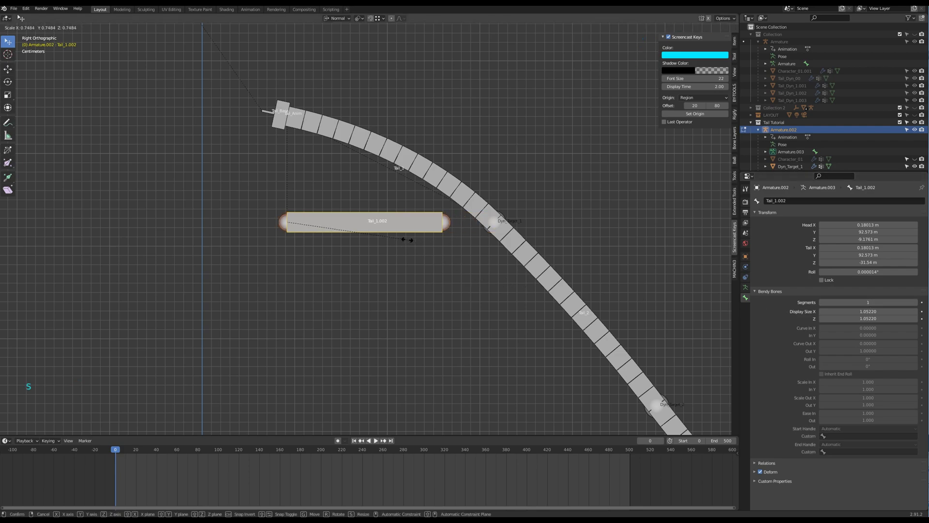
pyautogui.click(408, 242)
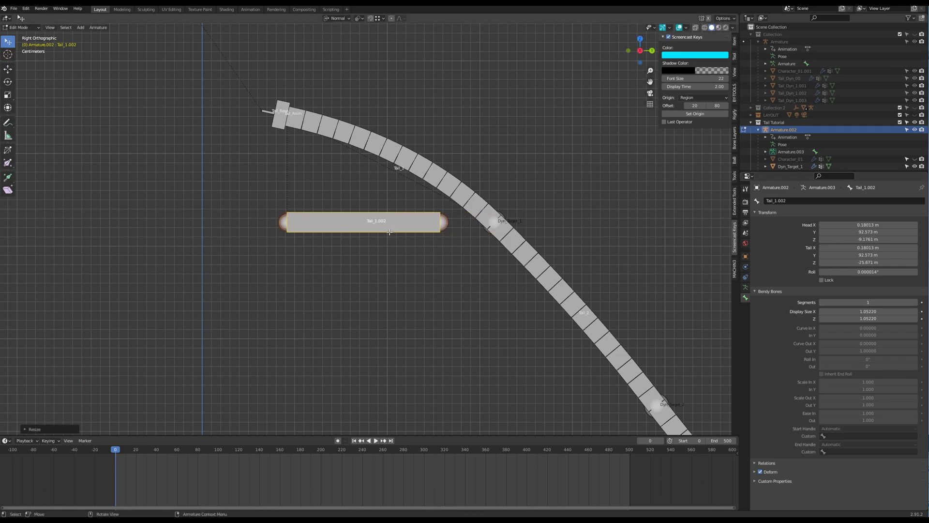
pyautogui.hotkey('ctrl', 'alt', 's')
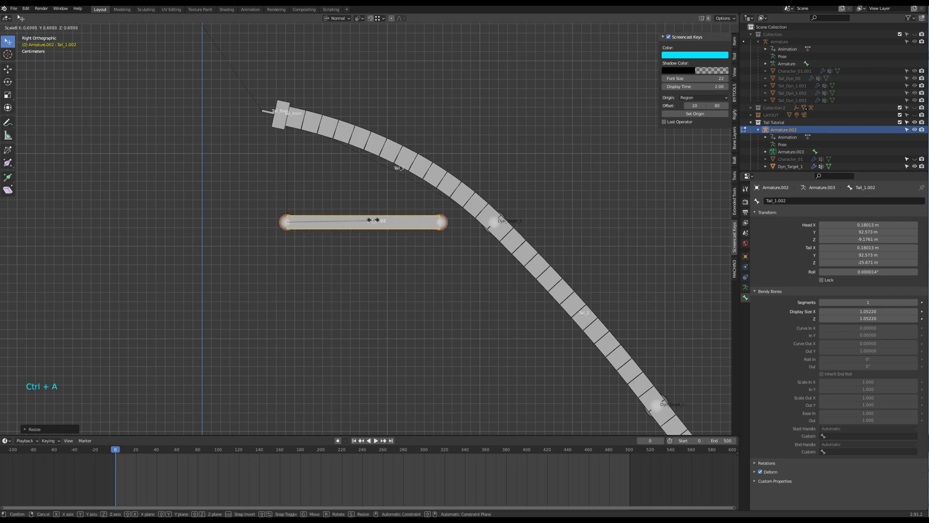
pyautogui.click(441, 268)
pyautogui.press('s')
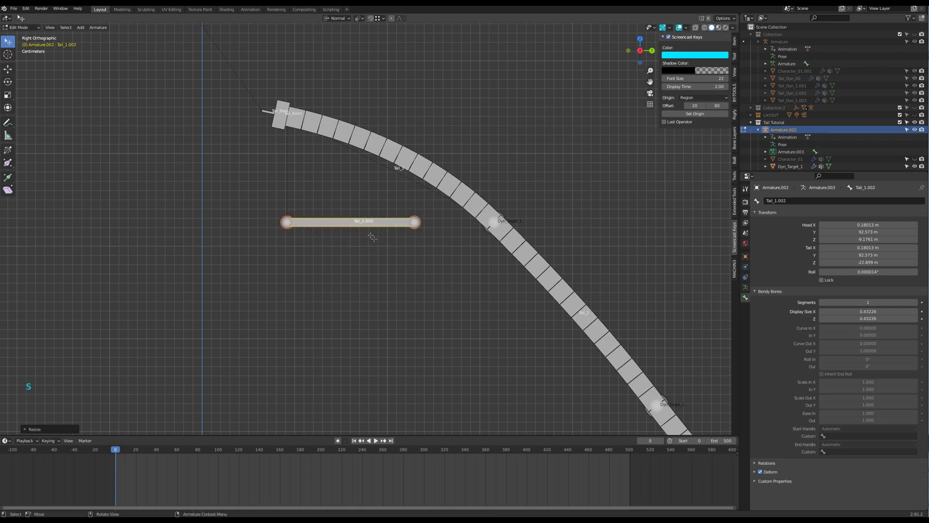
# Step: Rename the shortened bone beneath Tail_1 as Tail_Helper_1
pyautogui.scroll(2, 370, 232)
pyautogui.click(364, 213)
pyautogui.press('F2')
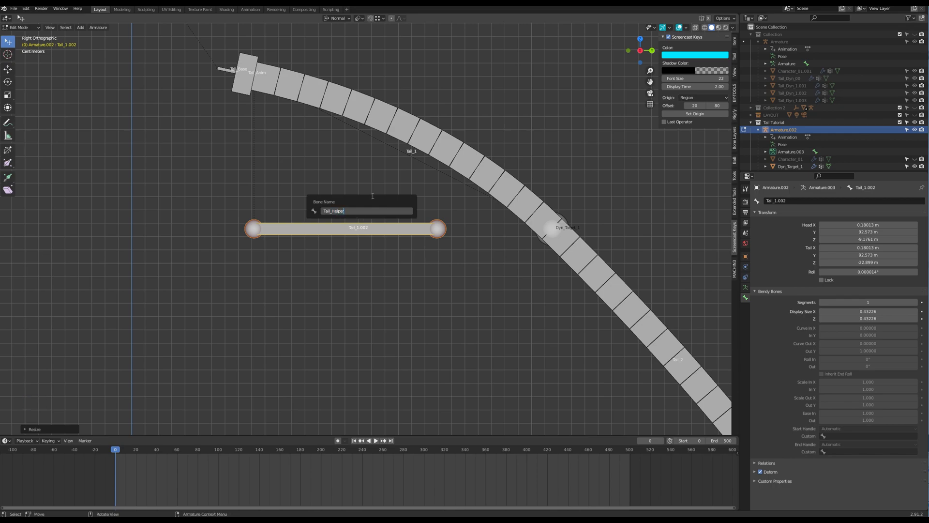
pyautogui.press('Return')
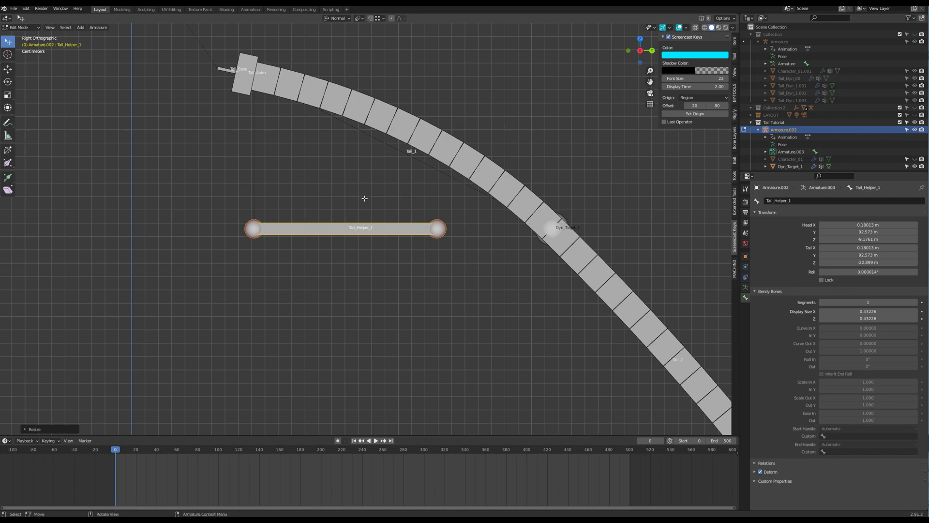
# Step: Duplicate the Tail_2 bone beside the tail and set the copy's bendy bone segments to 1
pyautogui.keyDown('shift'); pyautogui.moveTo(490, 264); pyautogui.dragTo(409, 199, button='middle'); pyautogui.keyUp('shift')
pyautogui.scroll(-1, 410, 199)
pyautogui.keyDown('shift'); pyautogui.moveTo(478, 338); pyautogui.dragTo(444, 295, button='middle'); pyautogui.keyUp('shift')
pyautogui.click(512, 227)
pyautogui.keyDown('shift'); pyautogui.moveTo(466, 259); pyautogui.dragTo(425, 231, button='middle'); pyautogui.keyUp('shift')
pyautogui.hotkey('shift', 'd')
pyautogui.click(375, 295)
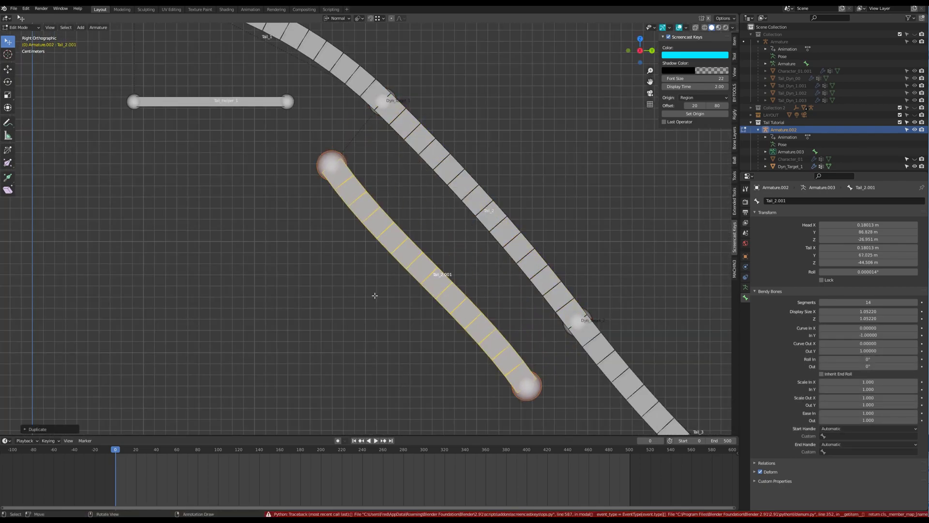
pyautogui.moveTo(869, 303); pyautogui.dragTo(822, 303)
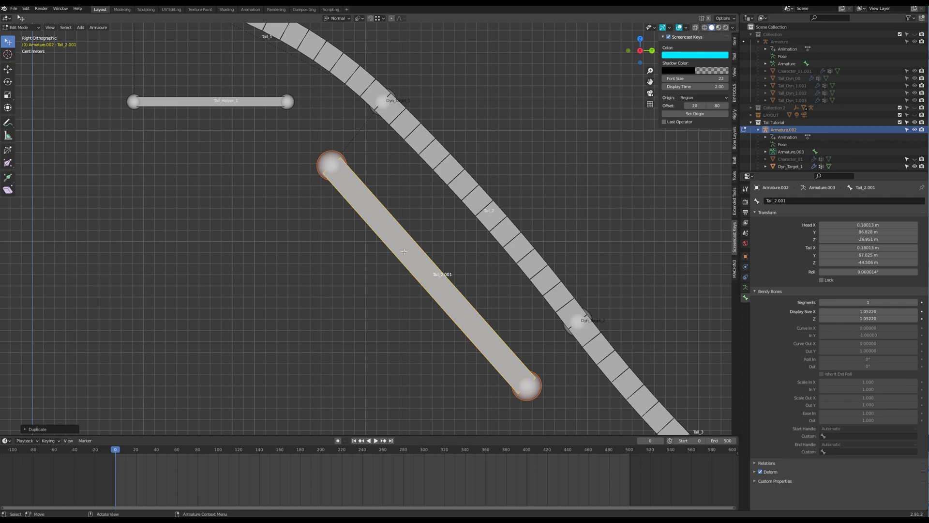
# Step: Flatten the Tail_2 copy into a horizontal bone by scaling it to 0 along Z, and shorten it
pyautogui.press('s')
pyautogui.press('z')
pyautogui.press('0')
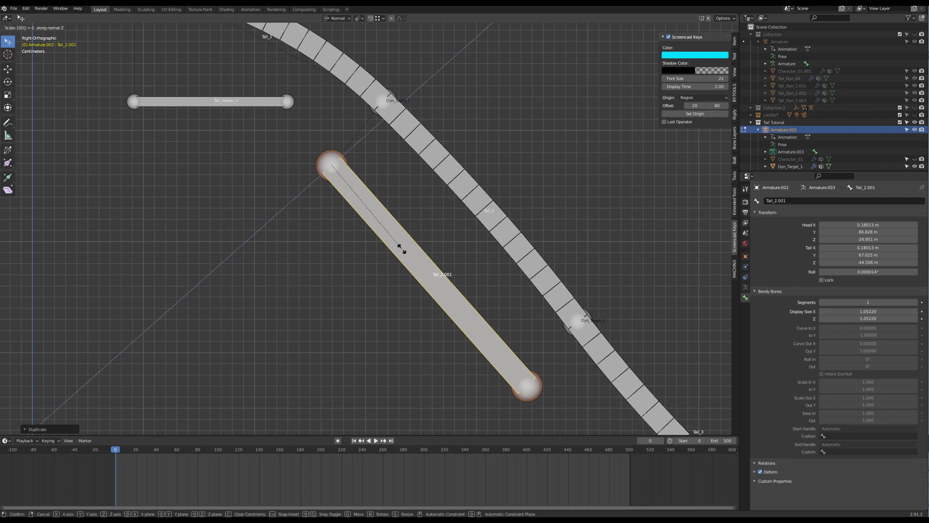
pyautogui.press('Return')
pyautogui.moveTo(424, 169); pyautogui.dragTo(410, 229)
pyautogui.press('s')
pyautogui.click(451, 267)
# Step: Thin the Tail_2 copy to a display size of about 0.49, lower it to Tail_2's tip, and align its head below Tail_2's head
pyautogui.hotkey('ctrl', 'a')
pyautogui.click(507, 280)
pyautogui.moveTo(394, 220); pyautogui.dragTo(394, 316)
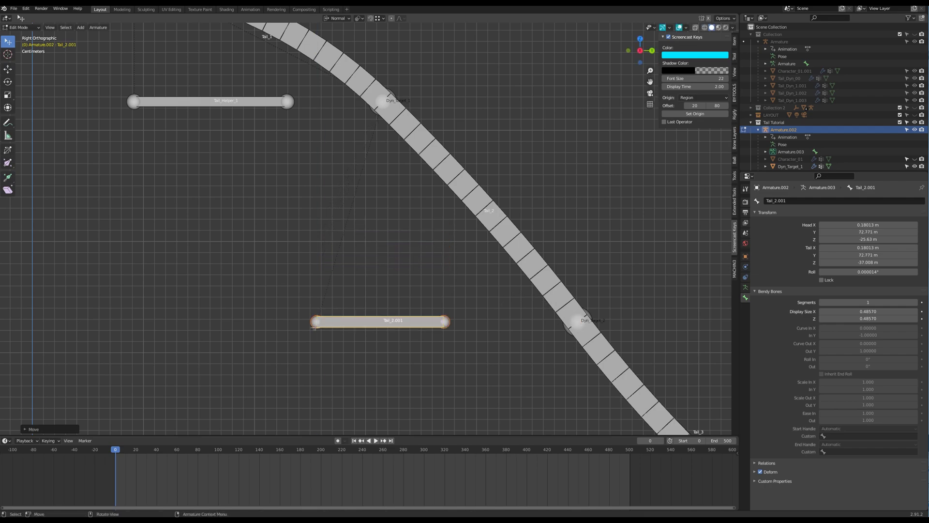
pyautogui.moveTo(316, 323); pyautogui.dragTo(383, 322)
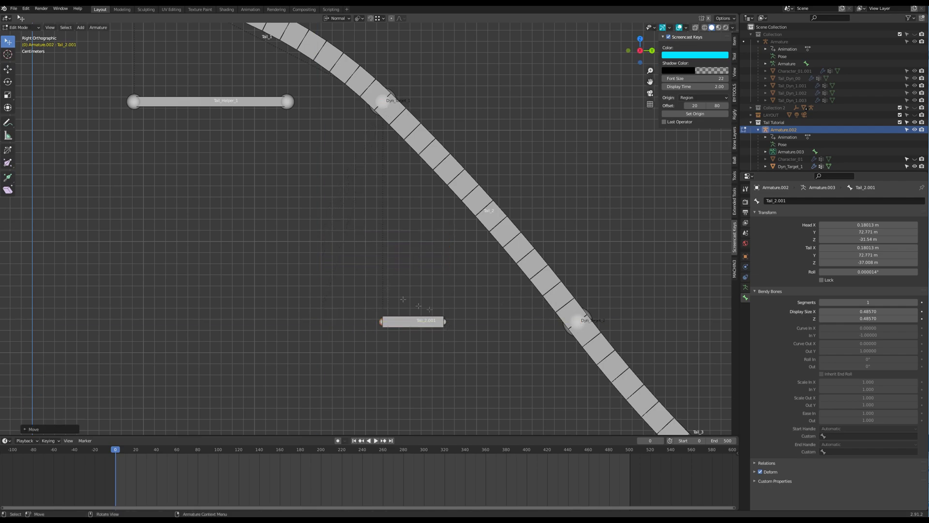
# Step: Rename the Tail_2 copy as Tail_Helper_2, reusing the name copied from Tail_Helper_1
pyautogui.press('F2')
pyautogui.hotkey('ctrl', 'c')
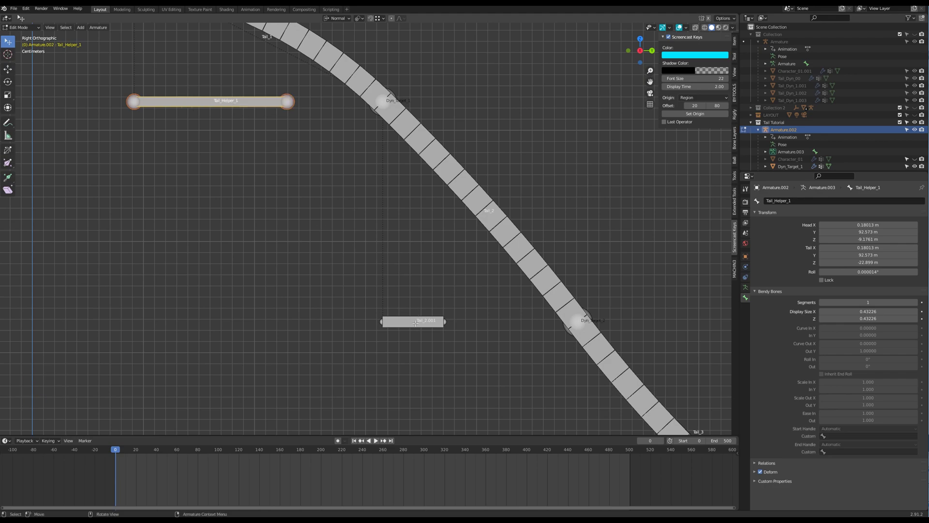
pyautogui.click(438, 321)
pyautogui.press('F2')
pyautogui.hotkey('ctrl', 'v')
pyautogui.write('2')
pyautogui.press('Return')
pyautogui.press('s')
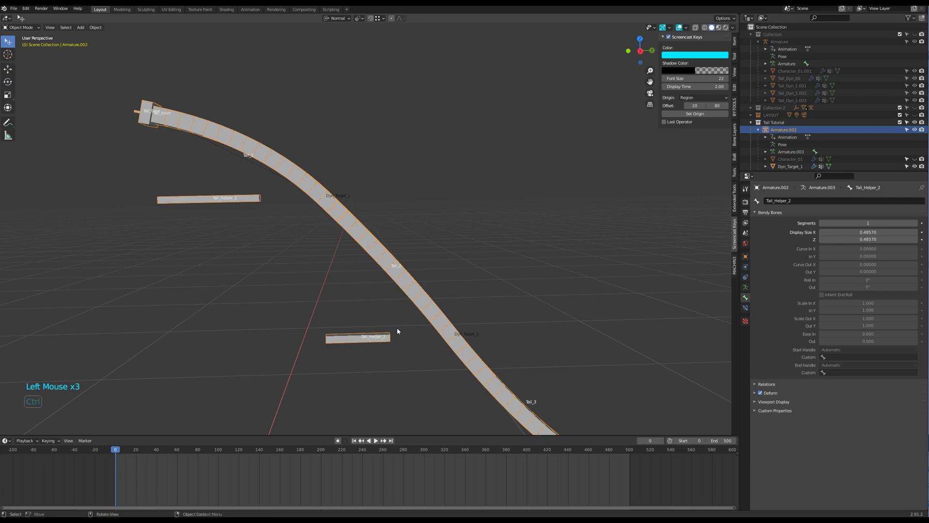
# Step: In Pose Mode, copy the Damped Track constraint from Tail_1 to Tail_Helper_1 and from Tail_2 to Tail_Helper_2
pyautogui.hotkey('ctrl', 'Tab')
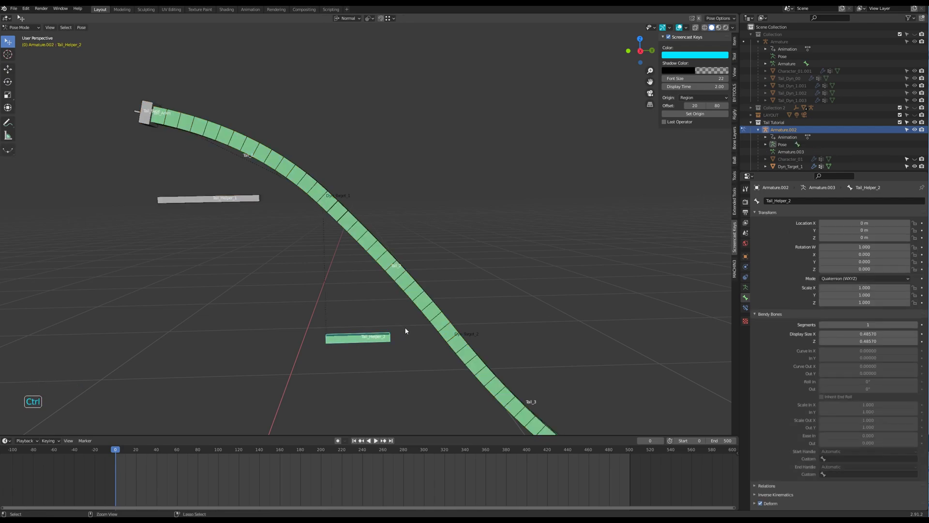
pyautogui.click(185, 200)
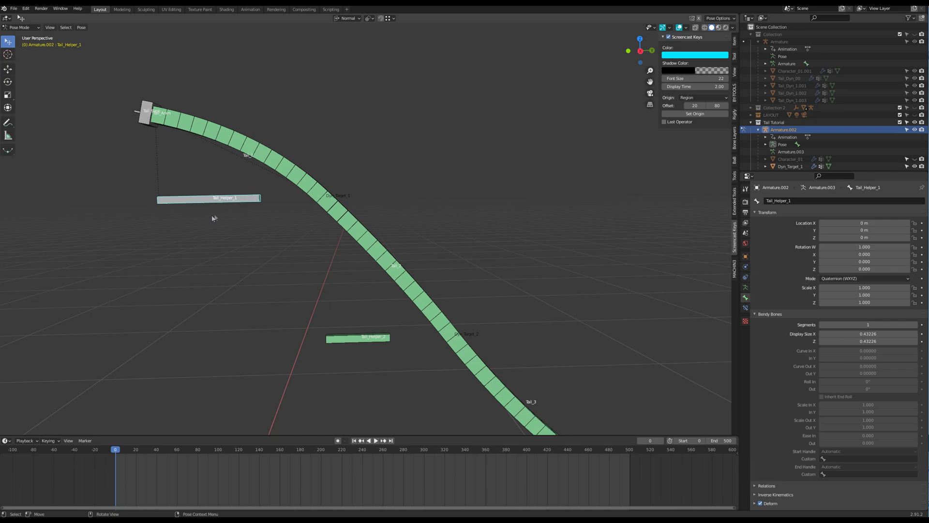
pyautogui.click(745, 307)
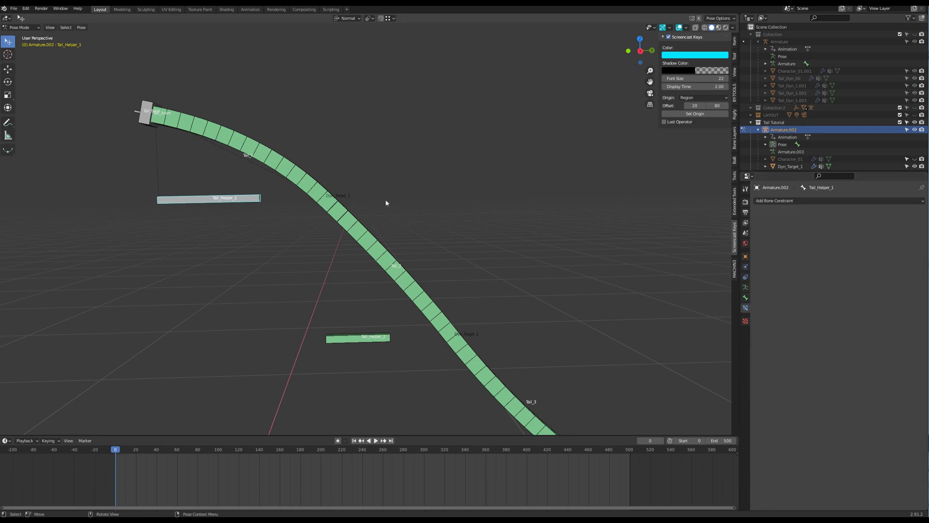
pyautogui.moveTo(385, 204); pyautogui.dragTo(358, 194, button='middle')
pyautogui.keyDown('shift'); pyautogui.click(249, 145); pyautogui.keyUp('shift')
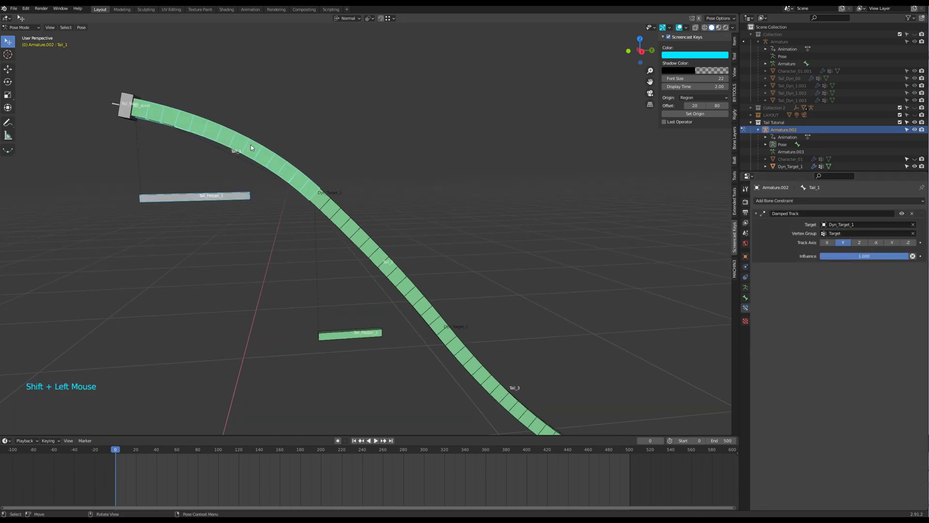
pyautogui.hotkey('ctrl', 'c')
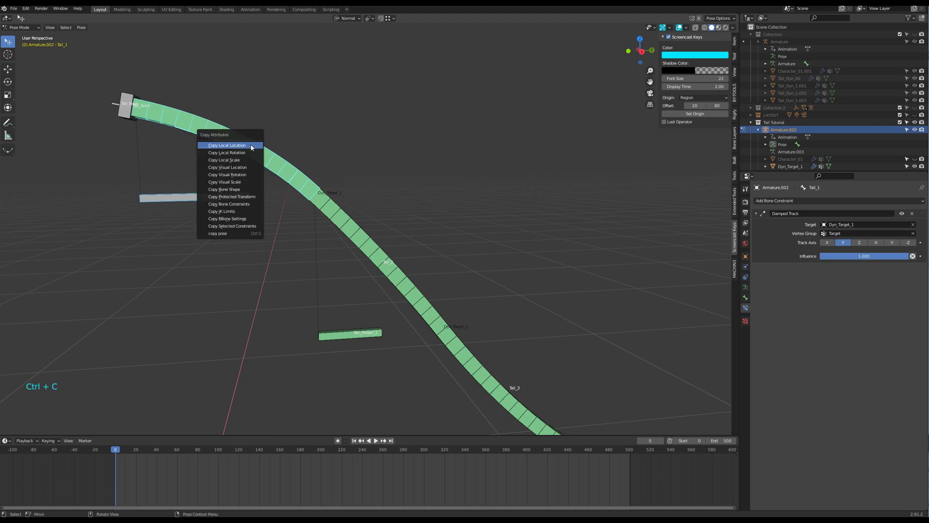
pyautogui.click(258, 205)
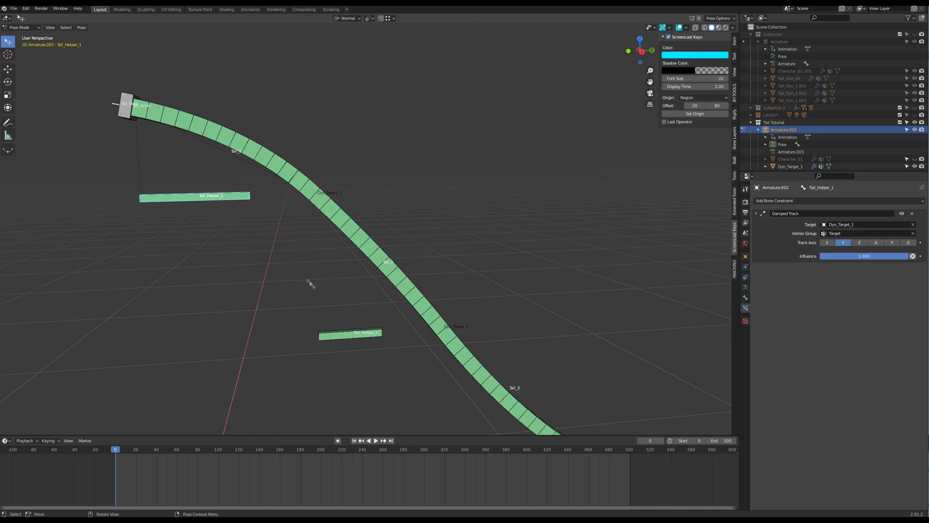
pyautogui.click(389, 263)
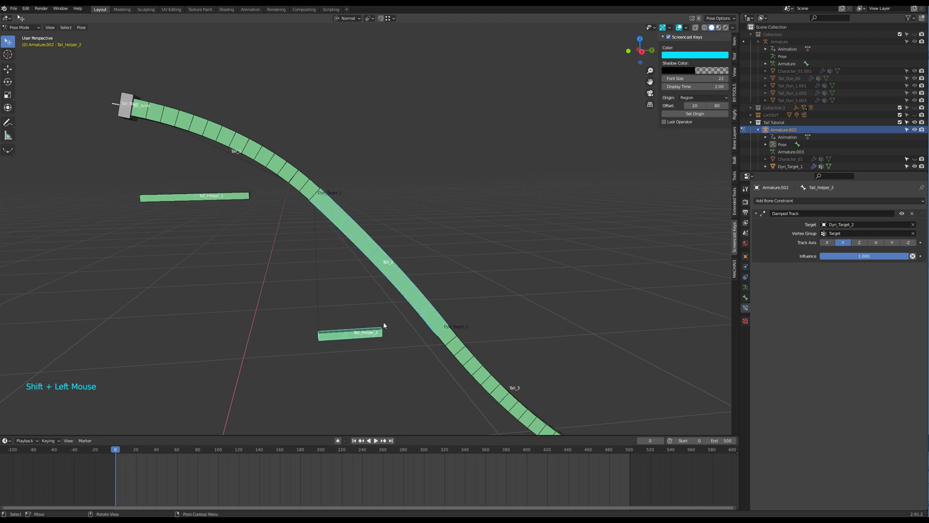
pyautogui.hotkey('shift', 'ctrl', 'c')
pyautogui.click(369, 321)
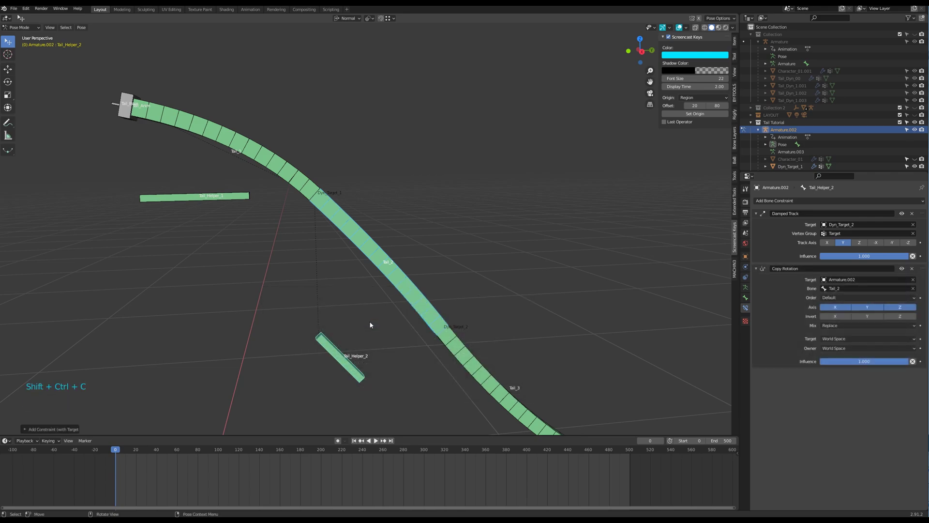
pyautogui.hotkey('ctrl', 'z')
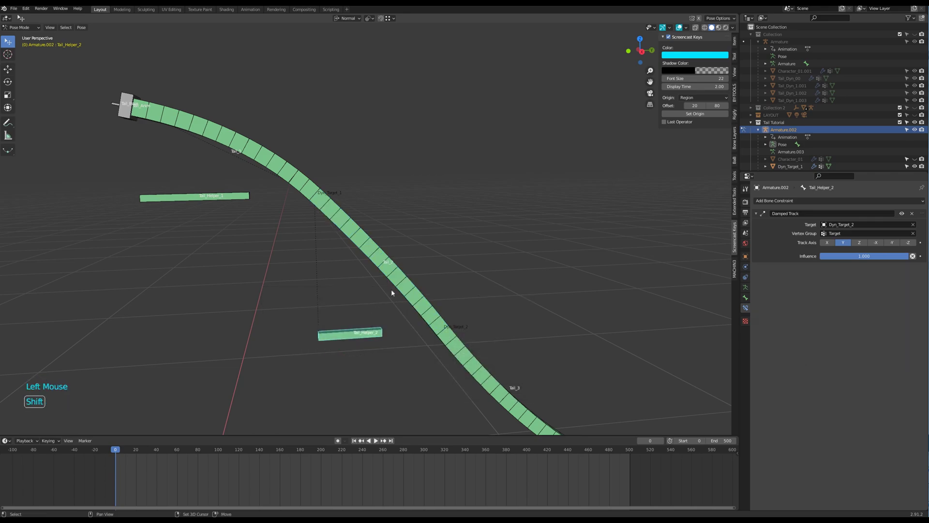
# Step: Add Copy Rotation constraints so that Tail_2 follows Tail_Helper_2 and Tail_1 follows Tail_Helper_1
pyautogui.hotkey('shift', 'ctrl', 'c')
pyautogui.click(396, 289)
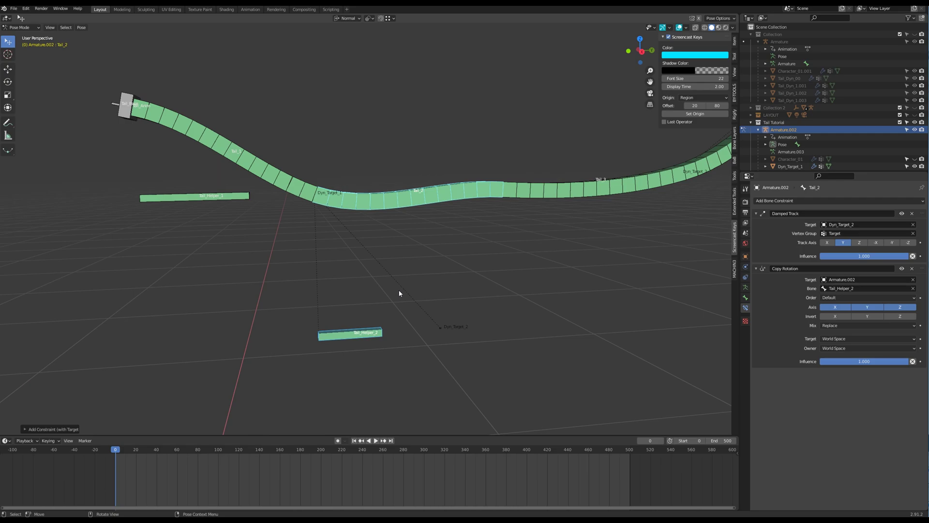
pyautogui.click(194, 196)
pyautogui.keyDown('shift'); pyautogui.click(251, 170); pyautogui.keyUp('shift')
pyautogui.hotkey('shift', 'ctrl', 'c')
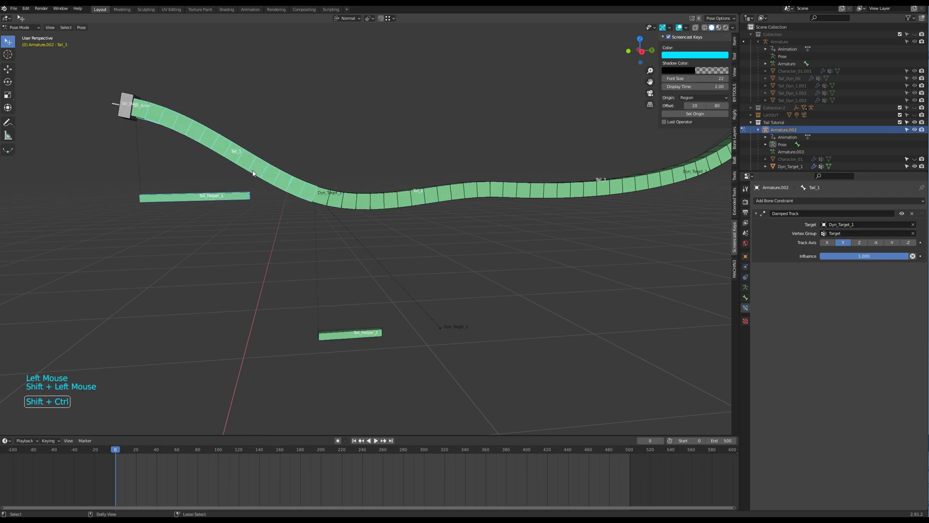
pyautogui.click(225, 170)
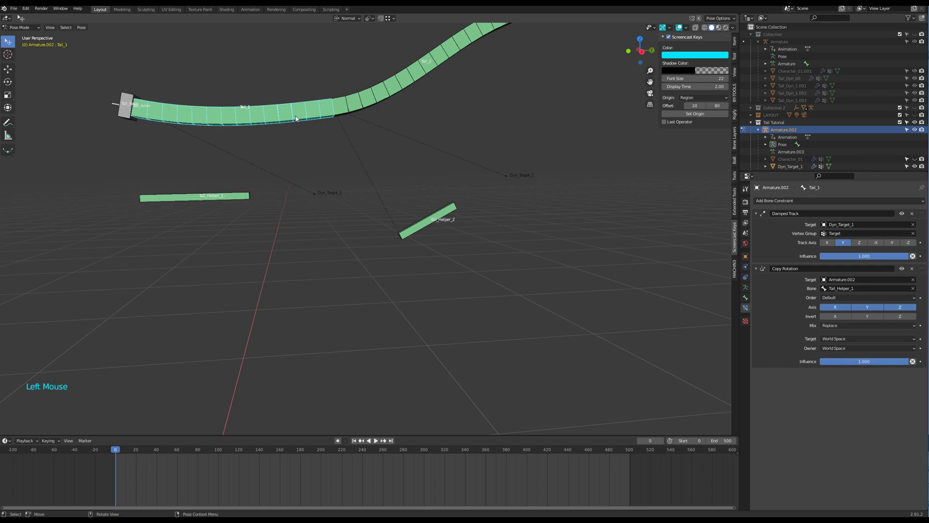
# Step: Disable Tail_1's Damped Track constraint and set its Copy Rotation target and owner to Local Space
pyautogui.click(901, 214)
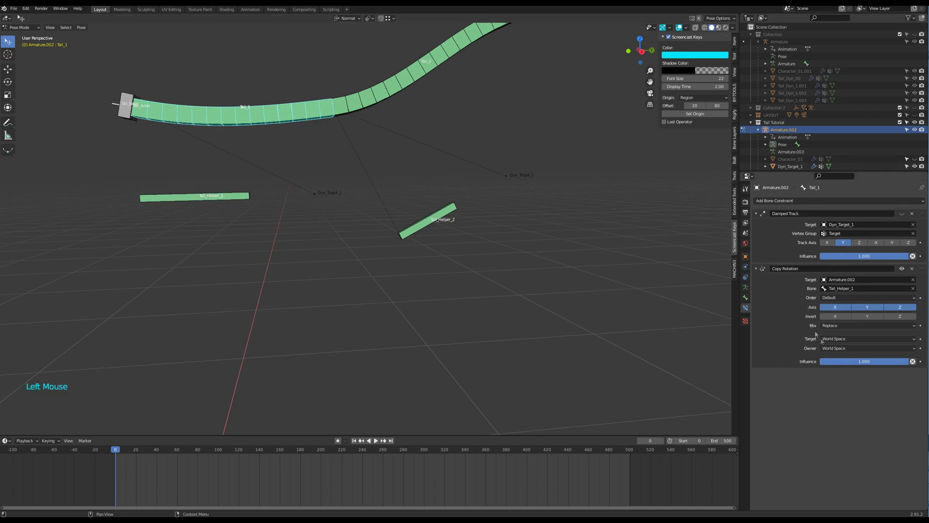
pyautogui.click(856, 339)
pyautogui.click(843, 371)
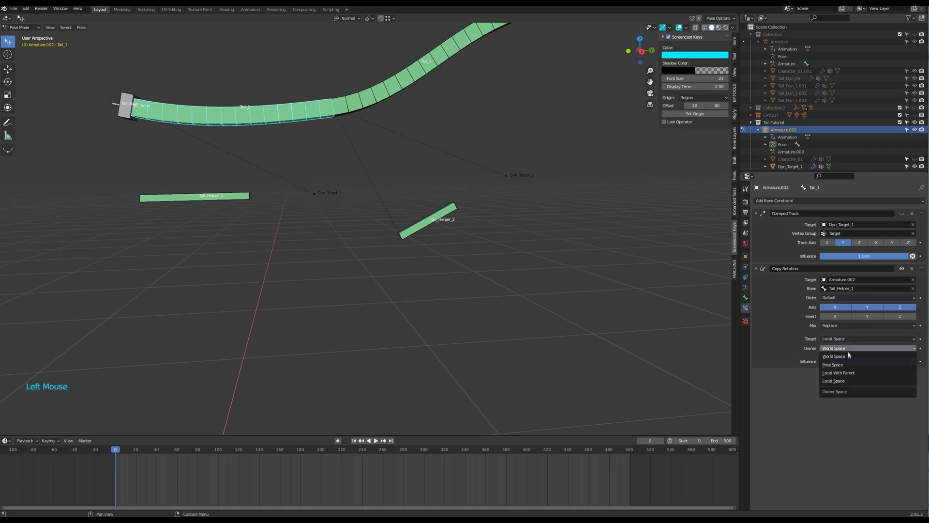
pyautogui.click(843, 372)
# Step: Disable Tail_2's Damped Track constraint and set its Copy Rotation target and owner to Local Space
pyautogui.click(386, 203)
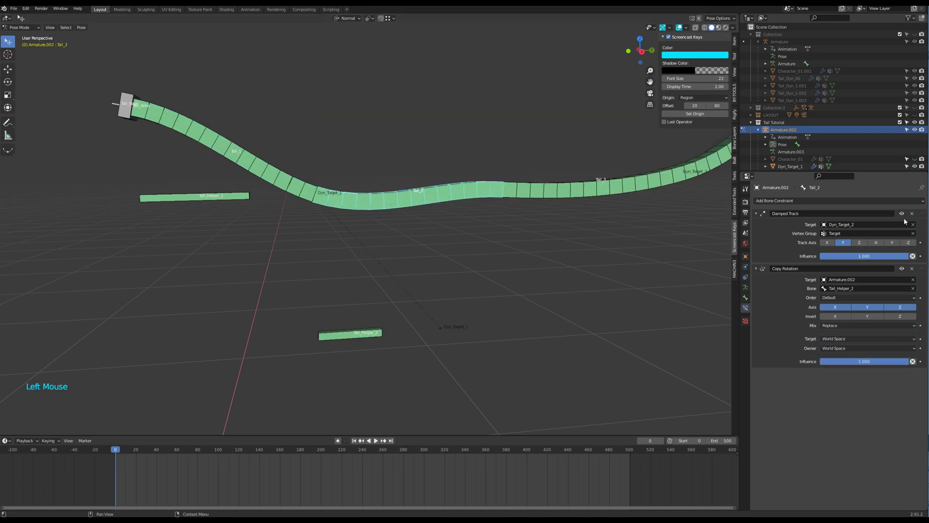
pyautogui.click(757, 214)
pyautogui.click(867, 294)
pyautogui.click(842, 327)
pyautogui.click(852, 303)
pyautogui.click(848, 336)
# Step: Scale down Tail_Helper_1 and Tail_Helper_2 in Edit Mode, and return to Object Mode with the Character_01 mesh unhidden
pyautogui.scroll(-2, 539, 257)
pyautogui.moveTo(539, 256); pyautogui.dragTo(528, 256, button='middle')
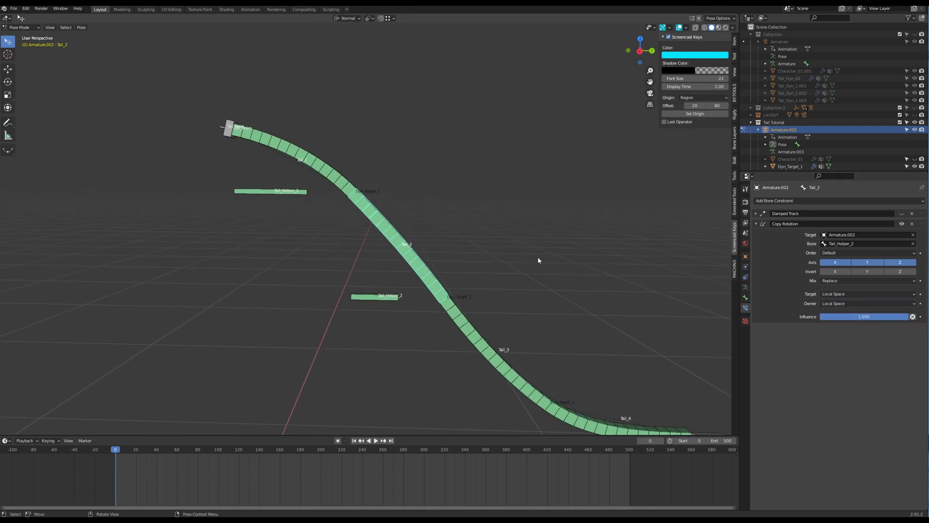
pyautogui.press('Tab')
pyautogui.press('s')
pyautogui.click(274, 244)
pyautogui.click(388, 297)
pyautogui.press('s')
pyautogui.click(423, 306)
pyautogui.scroll(-5, 423, 308)
pyautogui.moveTo(423, 308); pyautogui.dragTo(429, 352, button='middle')
pyautogui.press('Tab')
pyautogui.scroll(-1, 414, 352)
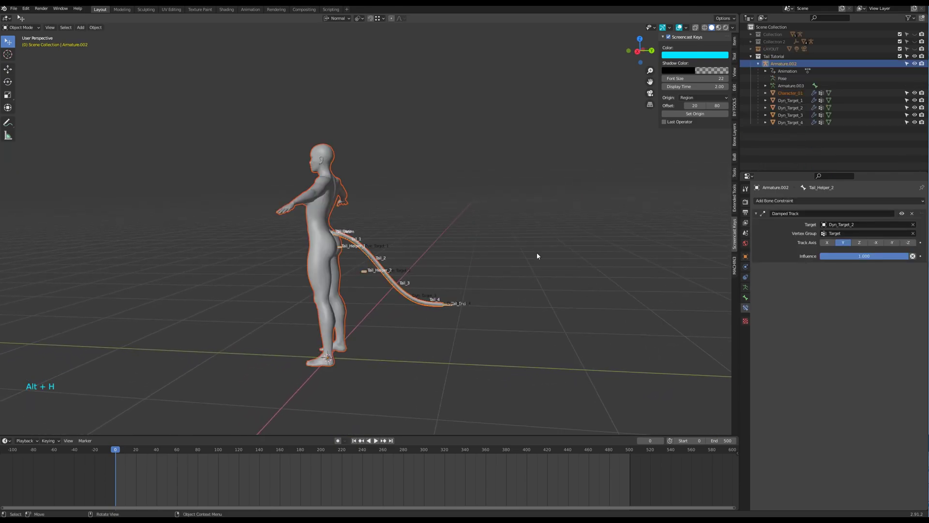
# Step: Play the animation with only Character_01 shown and examine the tail's motion from several angles
pyautogui.click(537, 255)
pyautogui.press('space')
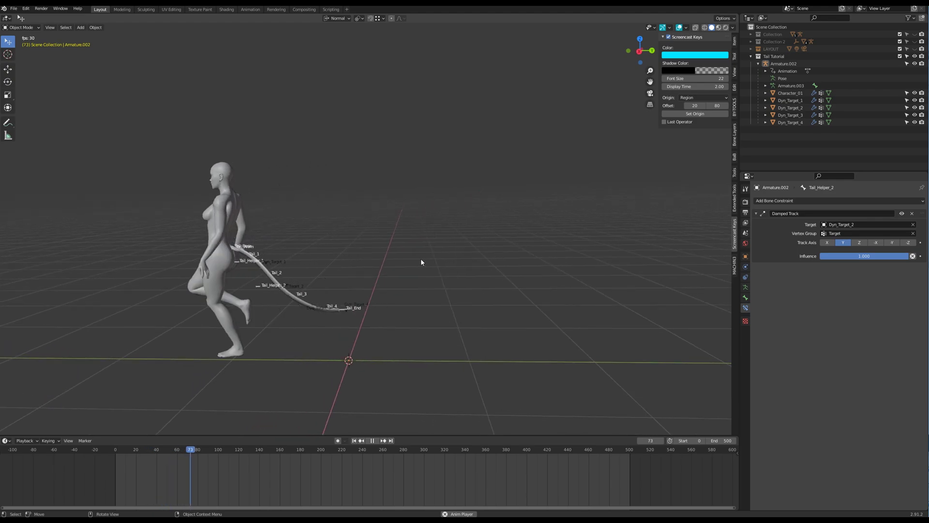
pyautogui.moveTo(411, 258); pyautogui.dragTo(542, 256, button='middle')
pyautogui.click(553, 255)
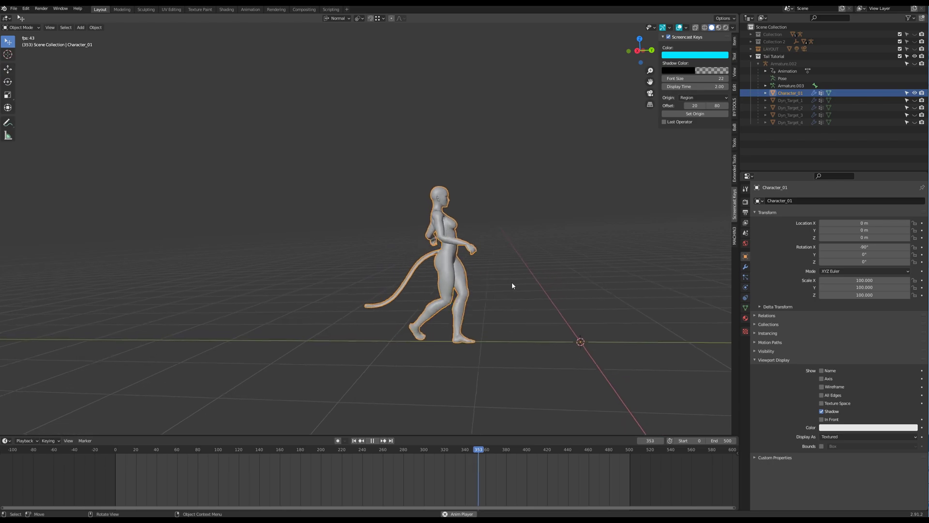
pyautogui.moveTo(529, 293); pyautogui.dragTo(488, 321, button='middle')
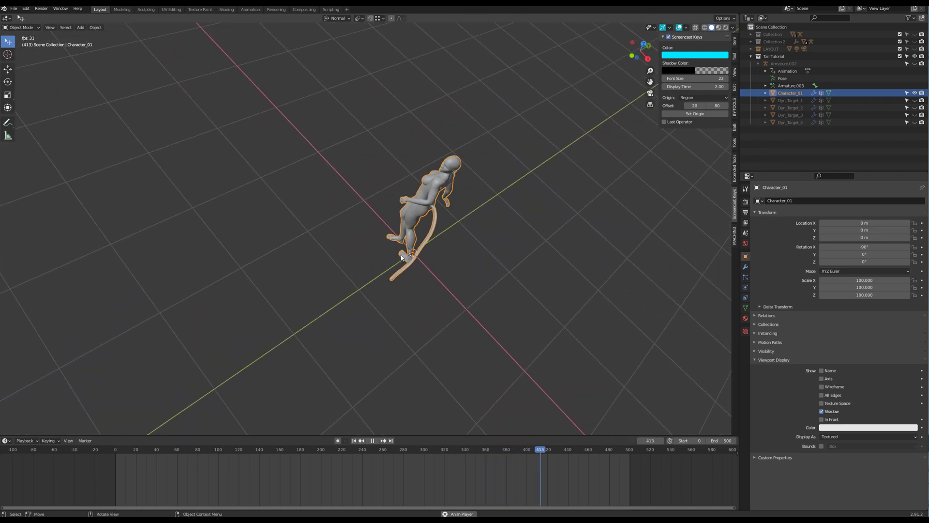
# Step: Unhide Armature.002 and Dyn_Target_1, and set the scene's end frame to 1000
pyautogui.press('KP_0')
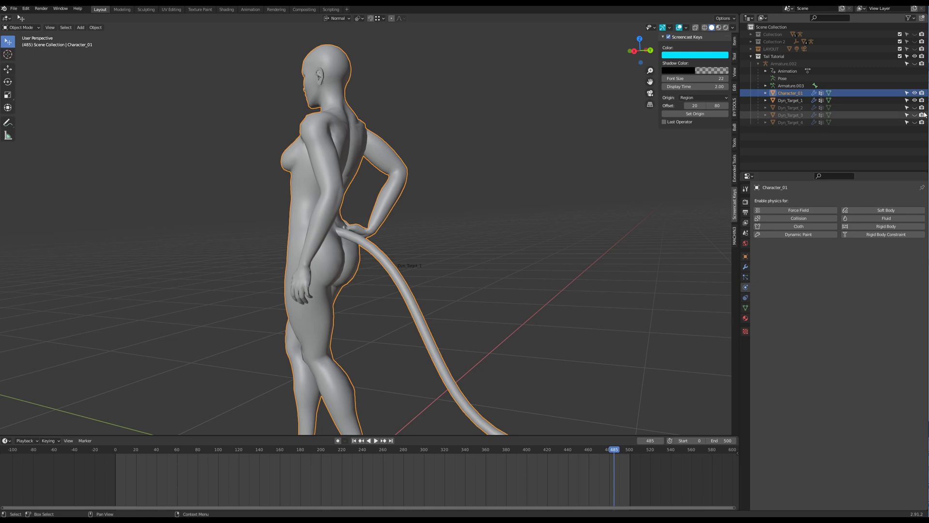
pyautogui.click(915, 63)
pyautogui.moveTo(581, 223); pyautogui.dragTo(595, 292, button='middle')
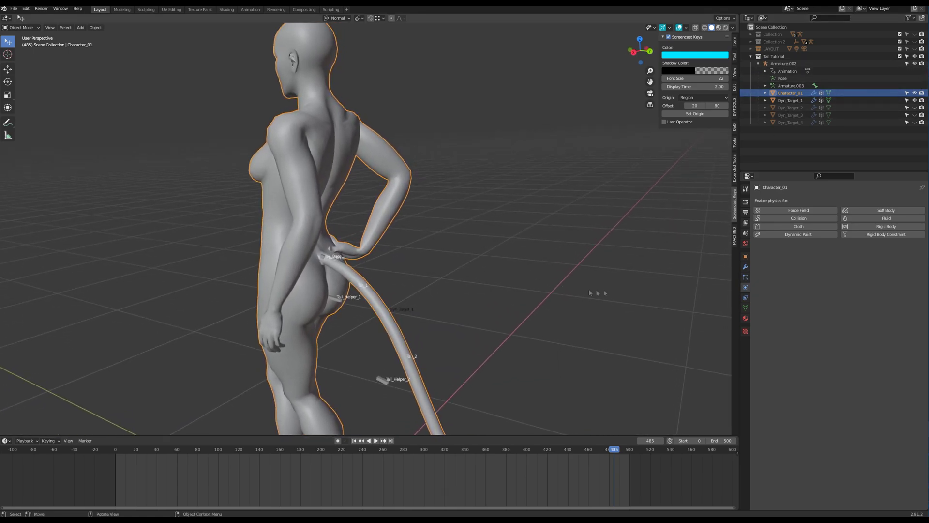
pyautogui.keyDown('shift'); pyautogui.moveTo(709, 307); pyautogui.dragTo(673, 313, button='middle'); pyautogui.keyUp('shift')
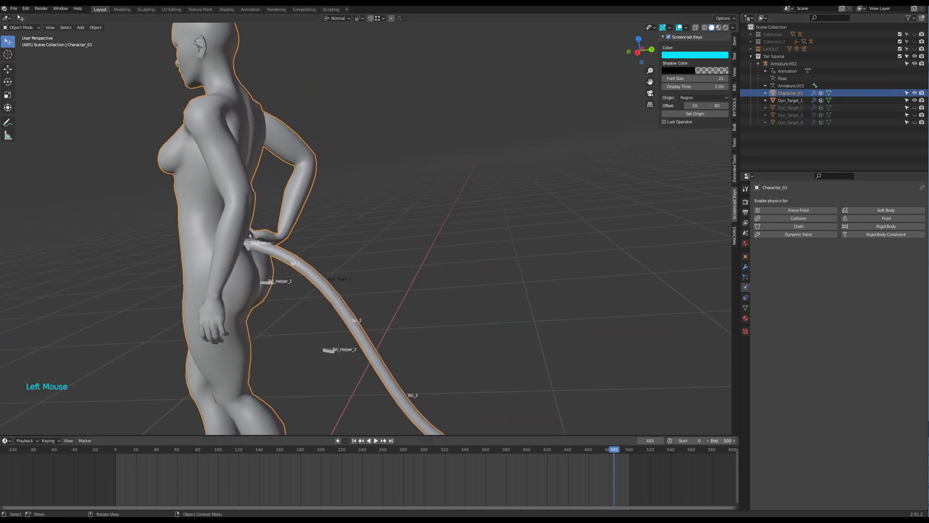
pyautogui.write('000')
pyautogui.press('Return')
# Step: Set the soft body cache end to 1000 for Dyn_Target_1, Dyn_Target_2, Dyn_Target_3 and Dyn_Target_4
pyautogui.click(791, 100)
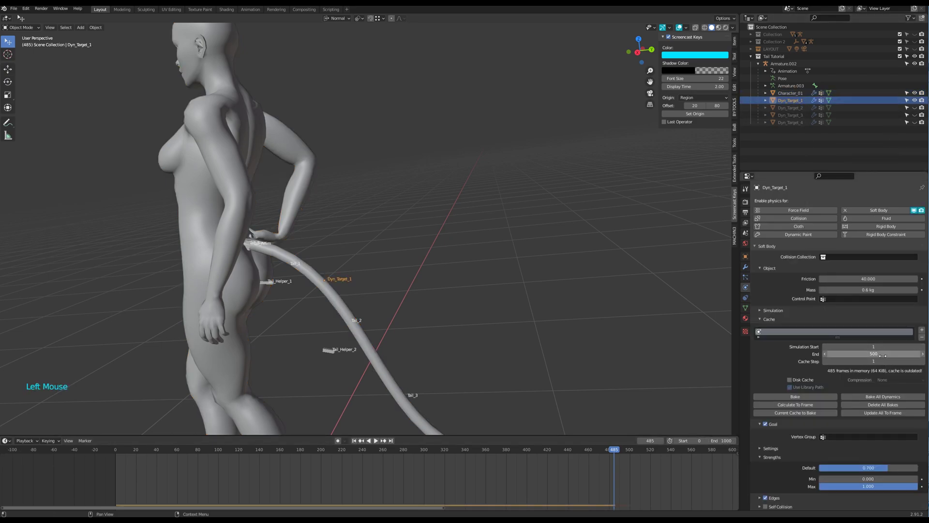
pyautogui.click(771, 425)
pyautogui.click(770, 460)
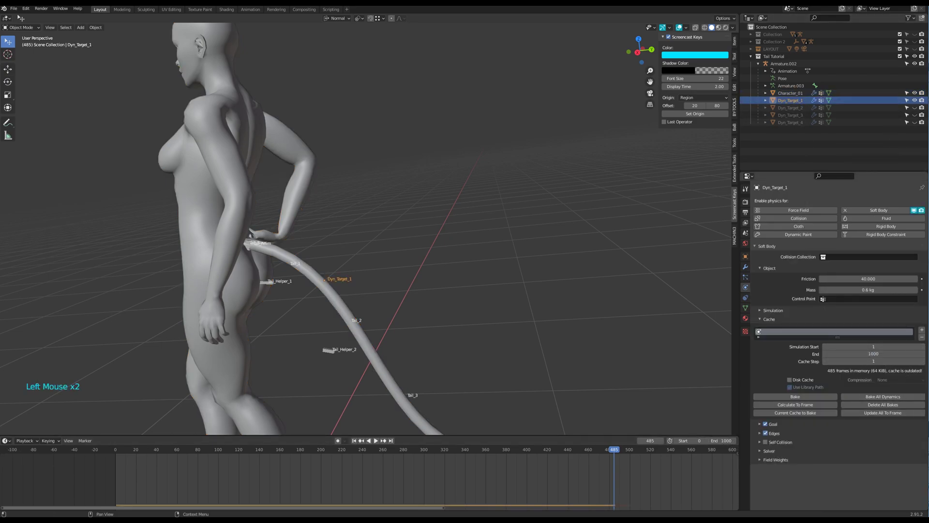
pyautogui.click(790, 108)
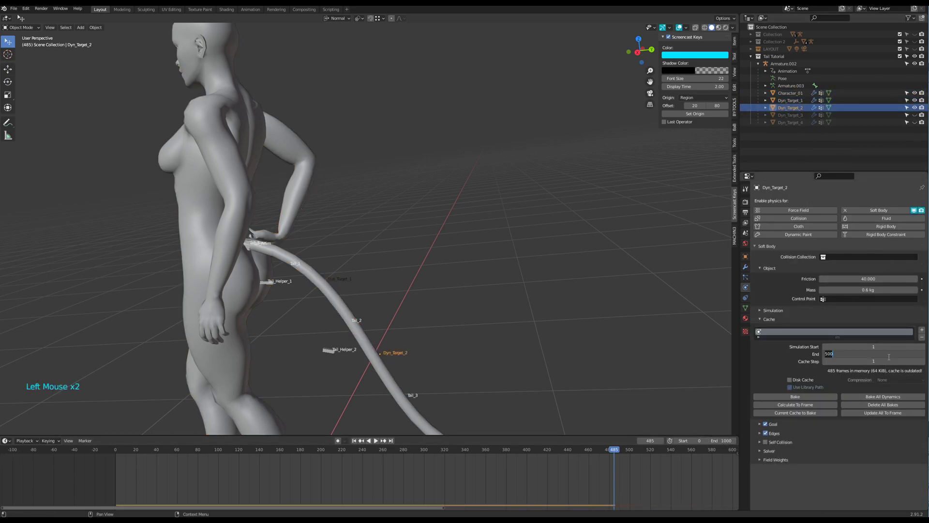
pyautogui.click(789, 116)
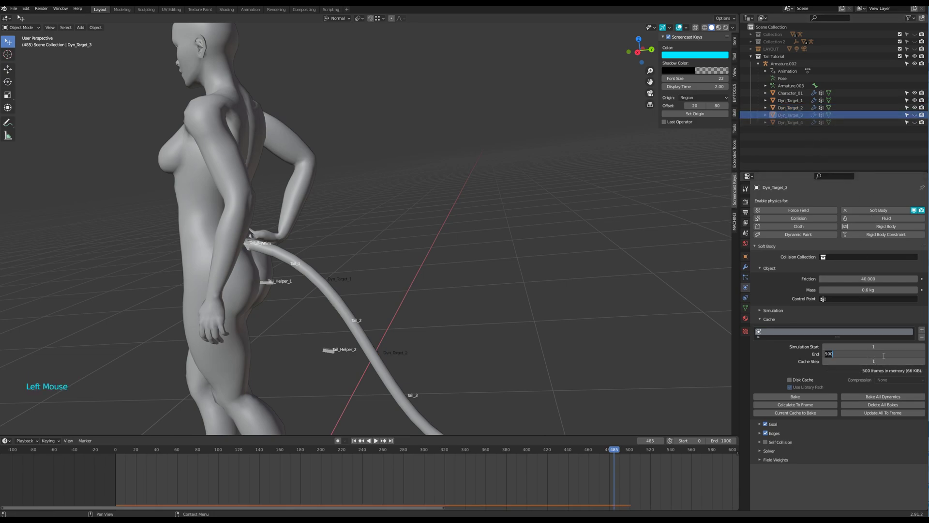
pyautogui.click(796, 123)
pyautogui.click(878, 355)
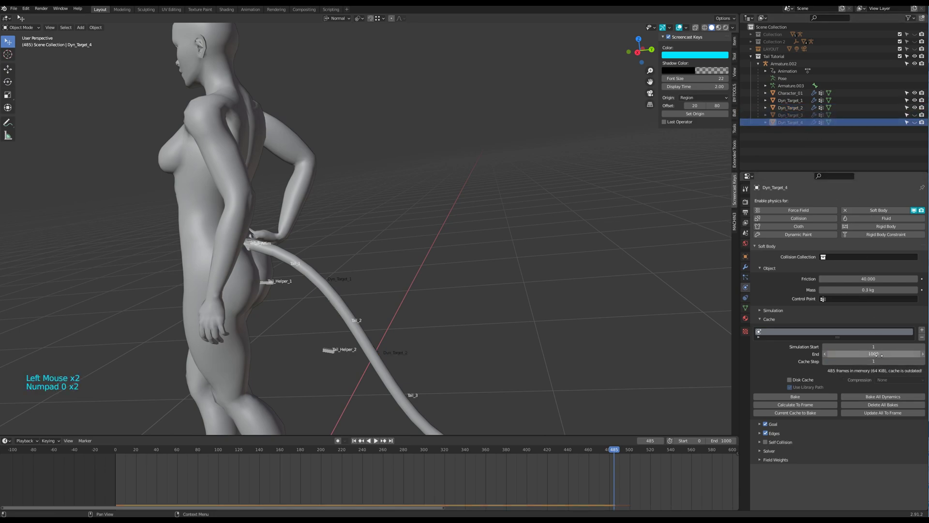
# Step: Put Armature.002 in Pose Mode and rotate Tail_Anim about Z during playback to test the tail's dynamics
pyautogui.click(247, 271)
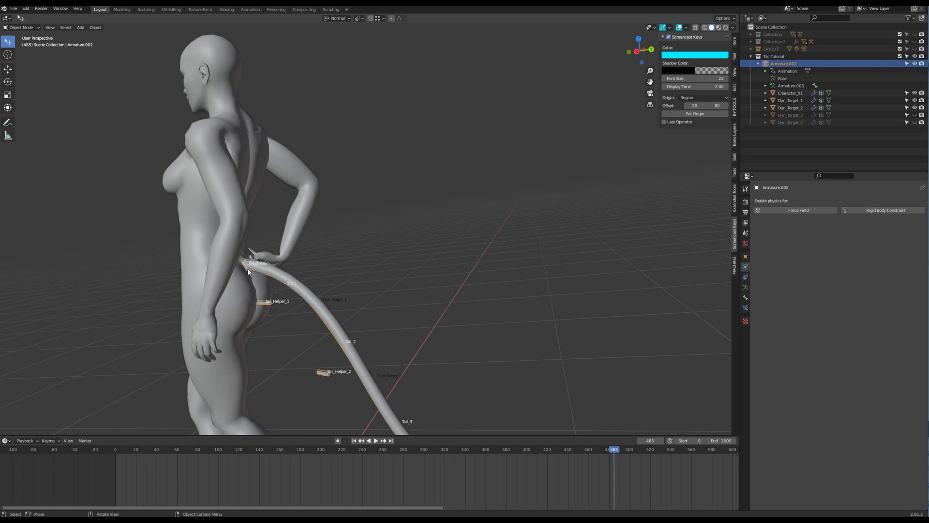
pyautogui.hotkey('ctrl', 'Tab')
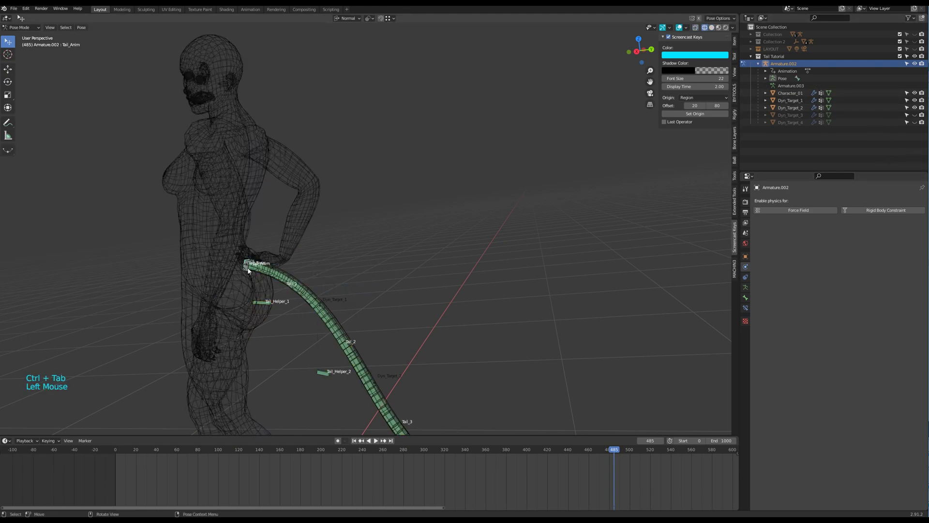
pyautogui.press('z')
pyautogui.moveTo(429, 280); pyautogui.dragTo(426, 276, button='middle')
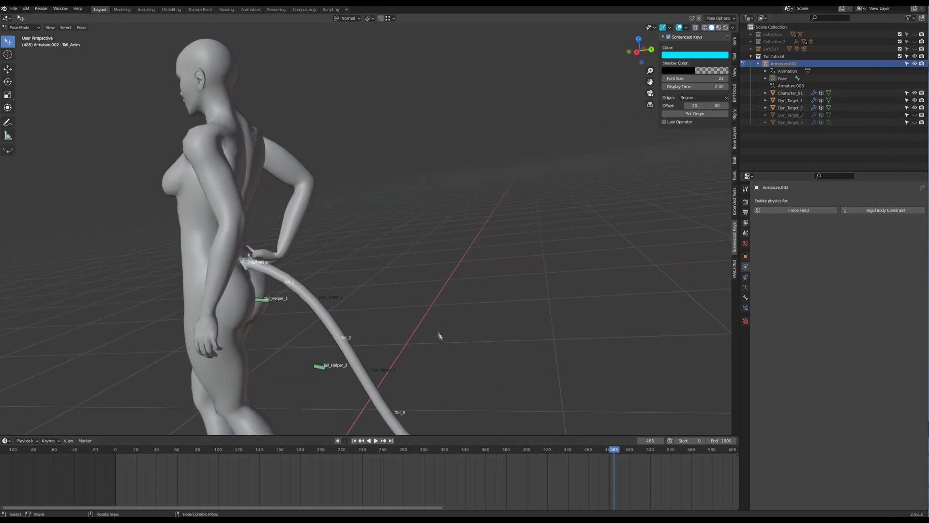
pyautogui.press('r')
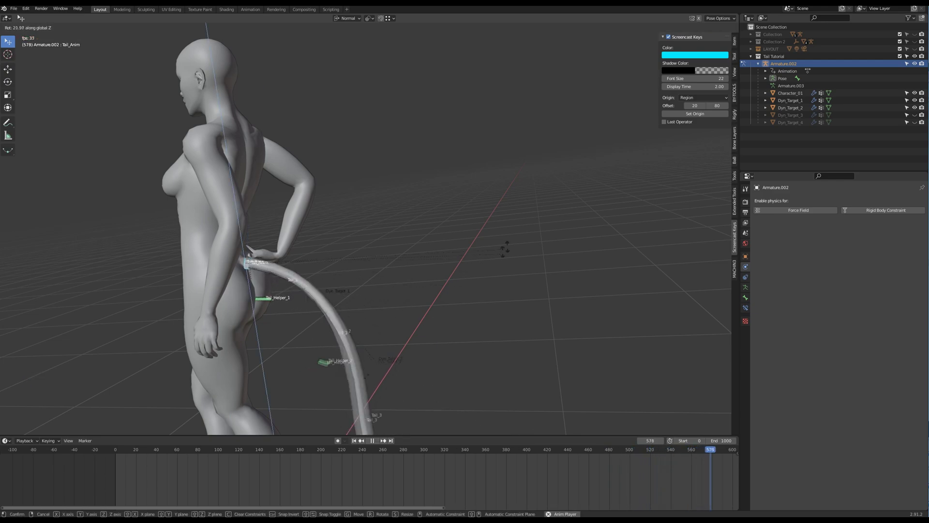
pyautogui.click(399, 309)
pyautogui.scroll(-2, 402, 318)
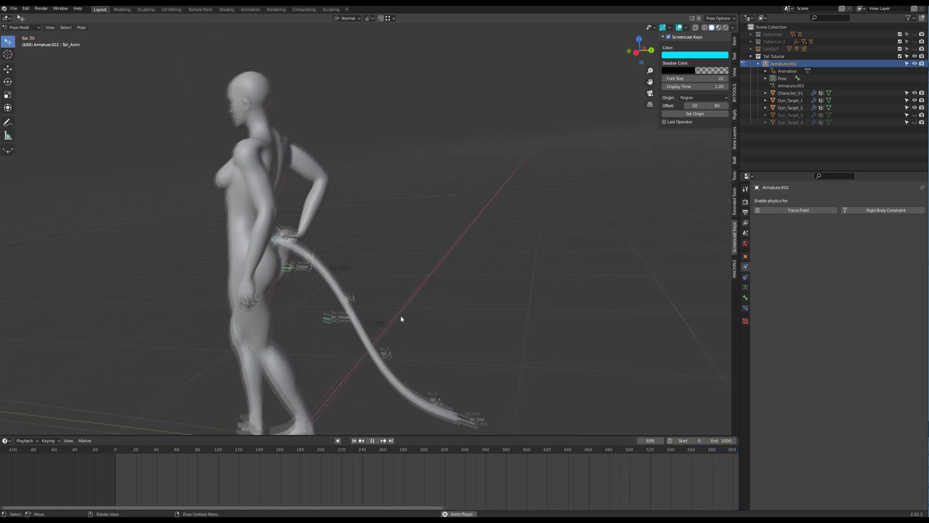
pyautogui.moveTo(402, 317); pyautogui.dragTo(401, 321, button='middle')
pyautogui.press('r')
pyautogui.press('z')
pyautogui.click(463, 296)
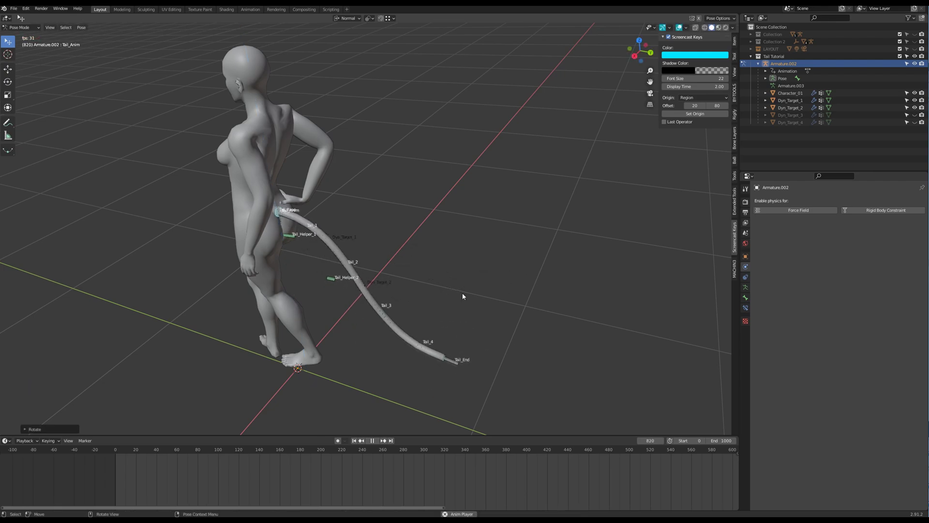
# Step: Shorten Tail_Helper_1 in Edit Mode by moving its base joint about 0.014 m along Y, and return to Pose Mode
pyautogui.moveTo(466, 295); pyautogui.dragTo(421, 340, button='middle')
pyautogui.scroll(2, 468, 317)
pyautogui.keyDown('shift'); pyautogui.moveTo(406, 411); pyautogui.dragTo(375, 343, button='middle'); pyautogui.keyUp('shift')
pyautogui.scroll(2, 375, 343)
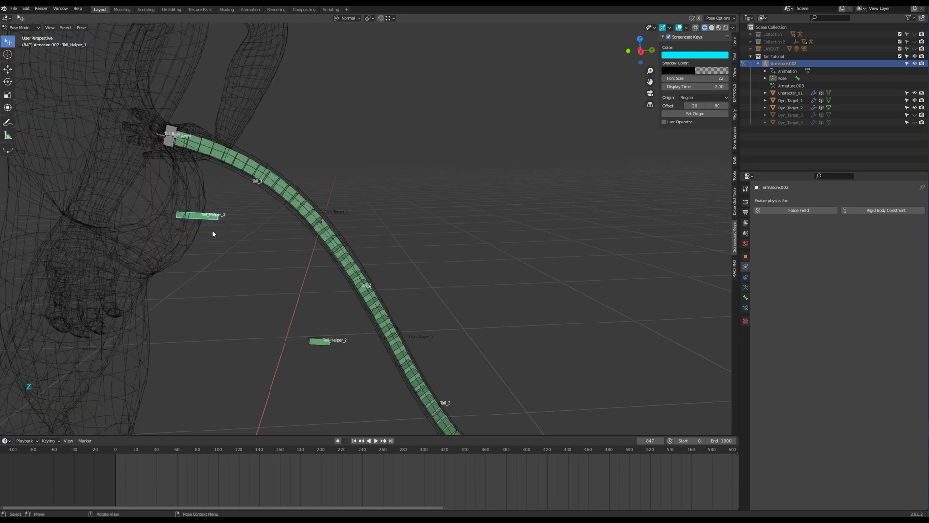
pyautogui.press('Tab')
pyautogui.click(183, 182)
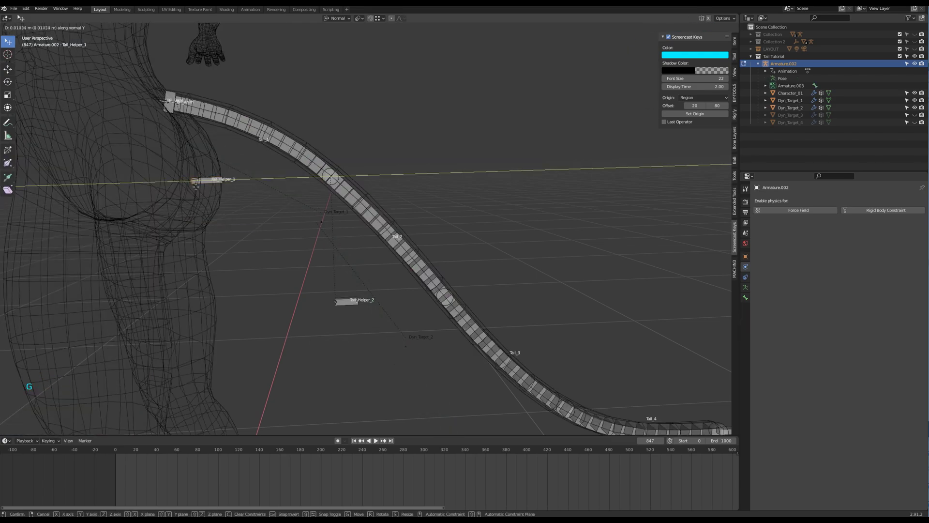
pyautogui.click(196, 187)
pyautogui.press('Tab')
pyautogui.moveTo(203, 183); pyautogui.dragTo(203, 194, button='middle')
pyautogui.scroll(-1, 204, 195)
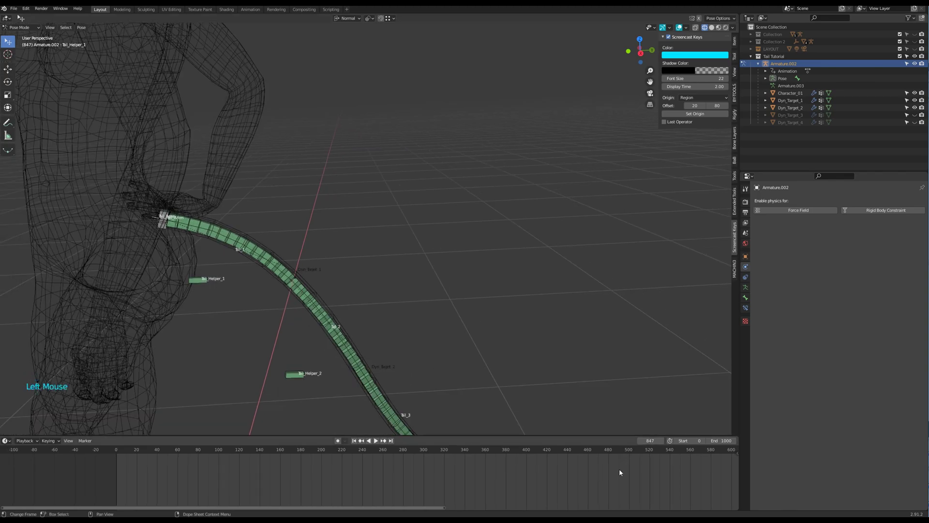
# Step: Rewind and replay the animation in solid shading while rotating Tail_Anim about Z, and play it again from frame 0
pyautogui.scroll(-7, 492, 481)
pyautogui.moveTo(705, 450); pyautogui.dragTo(554, 446)
pyautogui.moveTo(371, 307)
pyautogui.mouseDown(button='middle')
pyautogui.moveTo(393, 324)
pyautogui.moveTo(270, 318)
pyautogui.moveTo(370, 347)
pyautogui.moveTo(216, 222)
pyautogui.moveTo(207, 256)
pyautogui.moveTo(233, 285)
pyautogui.mouseUp(button='middle')
pyautogui.press('z')
pyautogui.press('space')
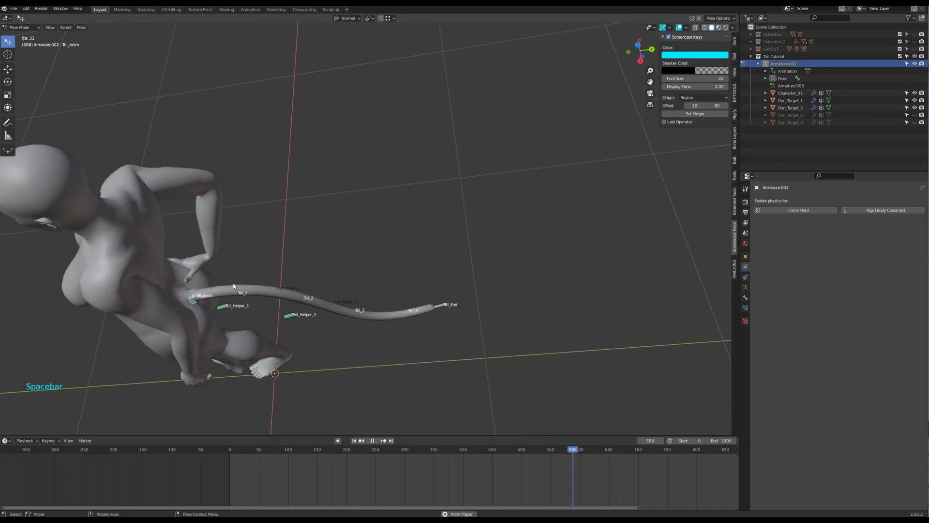
pyautogui.press('r')
pyautogui.press('z')
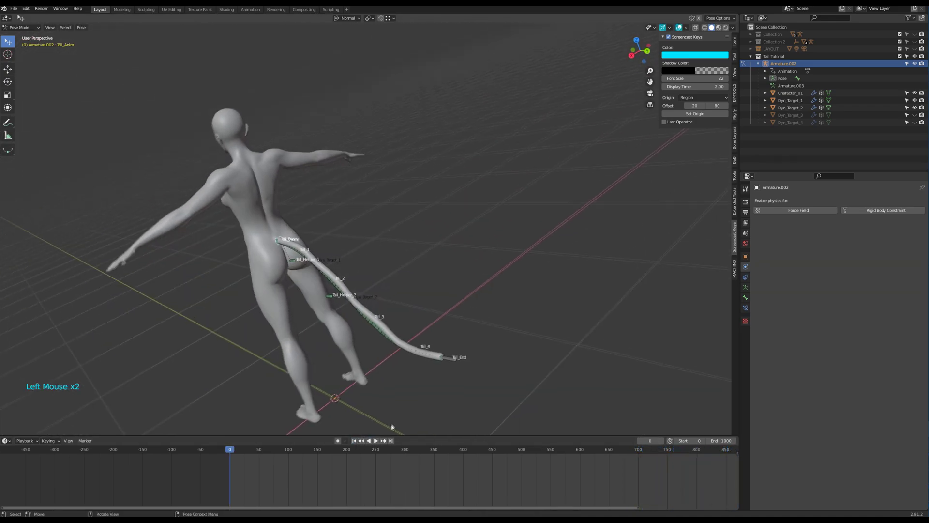
pyautogui.press('space')
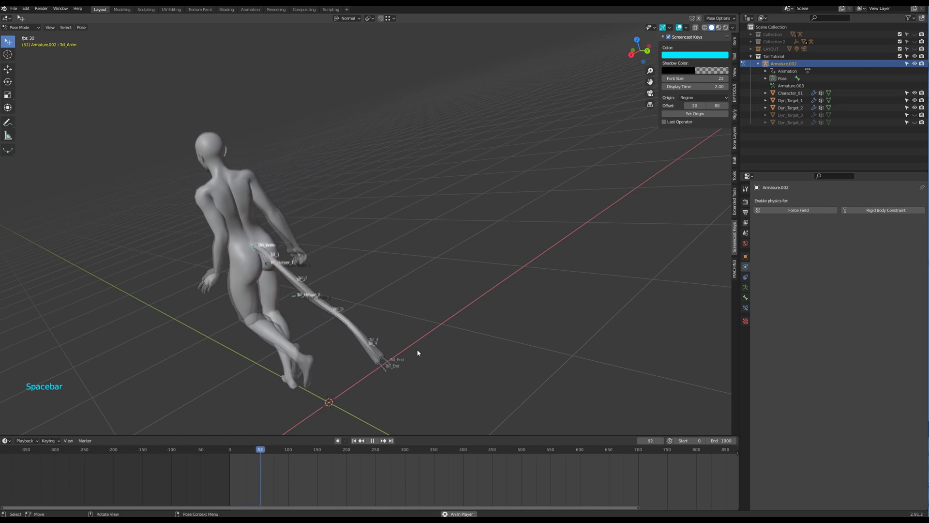